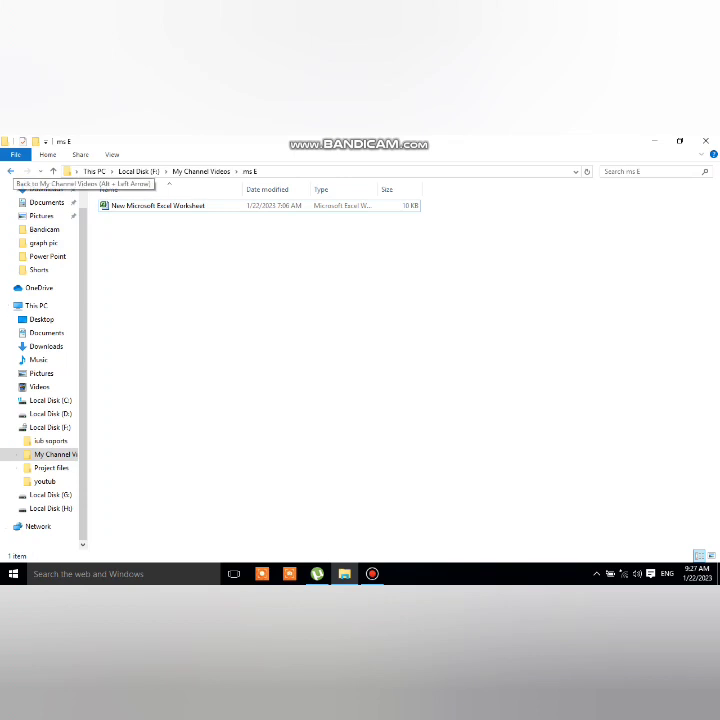
Create 'New Microsoft Excel Worksheet (2)' in the ms E folder, keeping the default name.
click(11, 171)
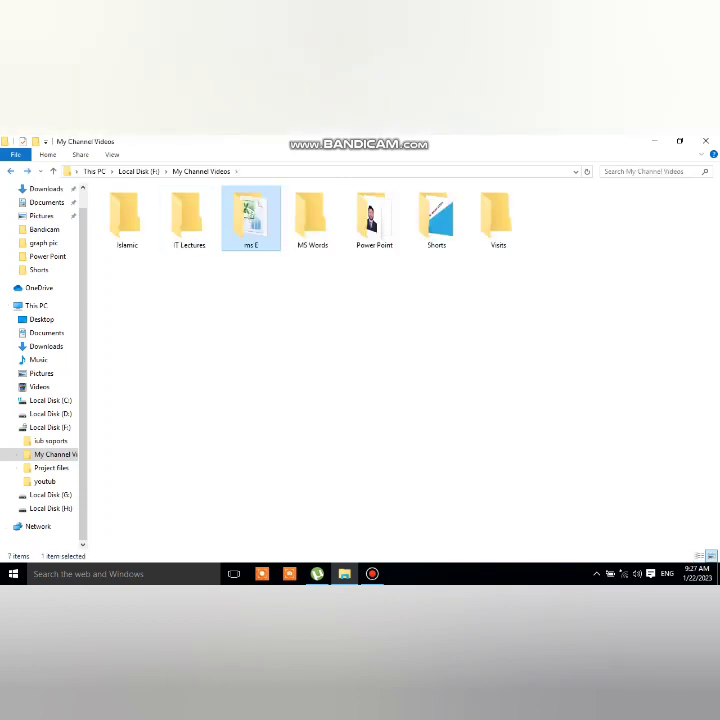
key(Return)
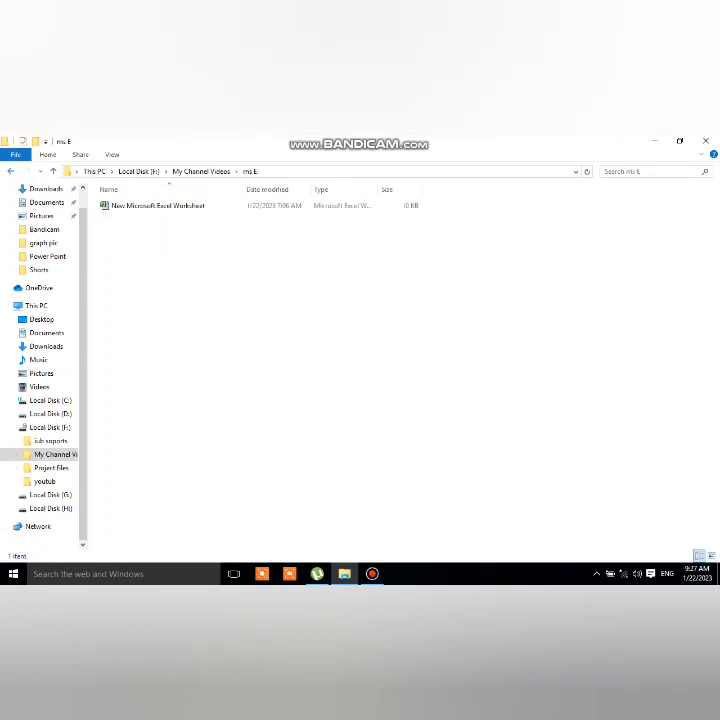
right_click(184, 300)
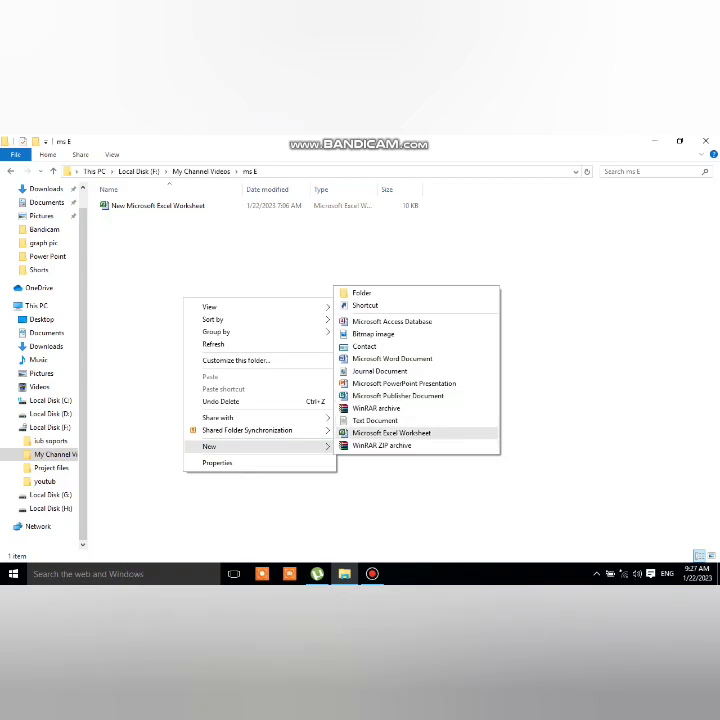
click(391, 432)
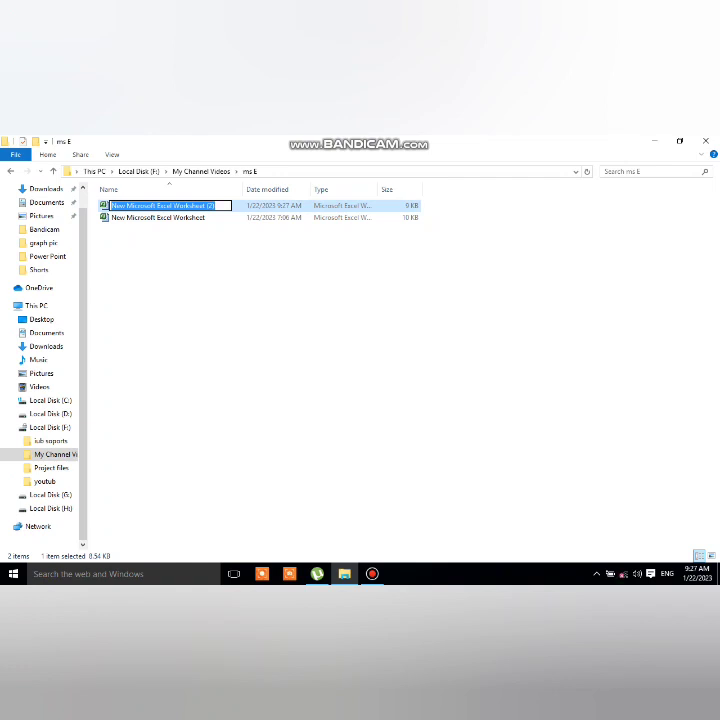
drag(192, 240, 174, 281)
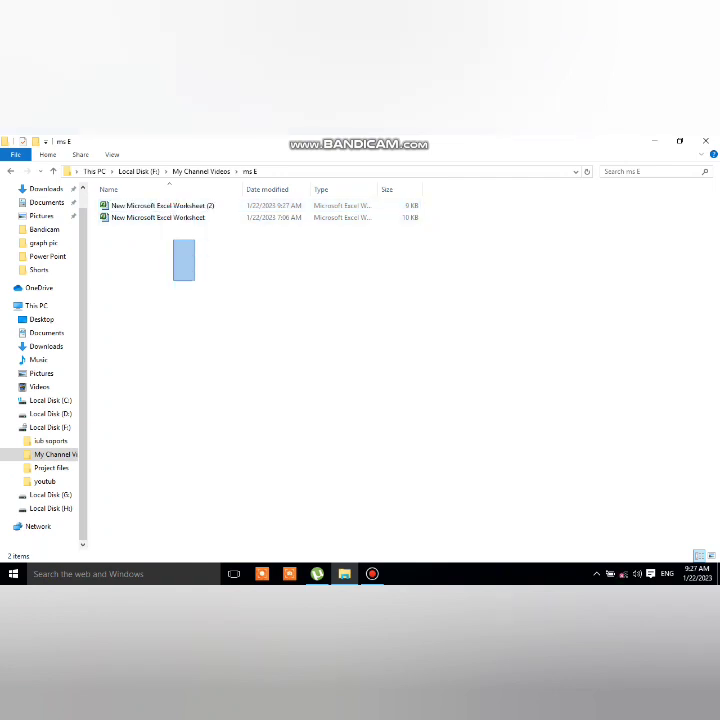
Open 'New Microsoft Excel Worksheet (2)' in Excel as a blank workbook.
double_click(160, 205)
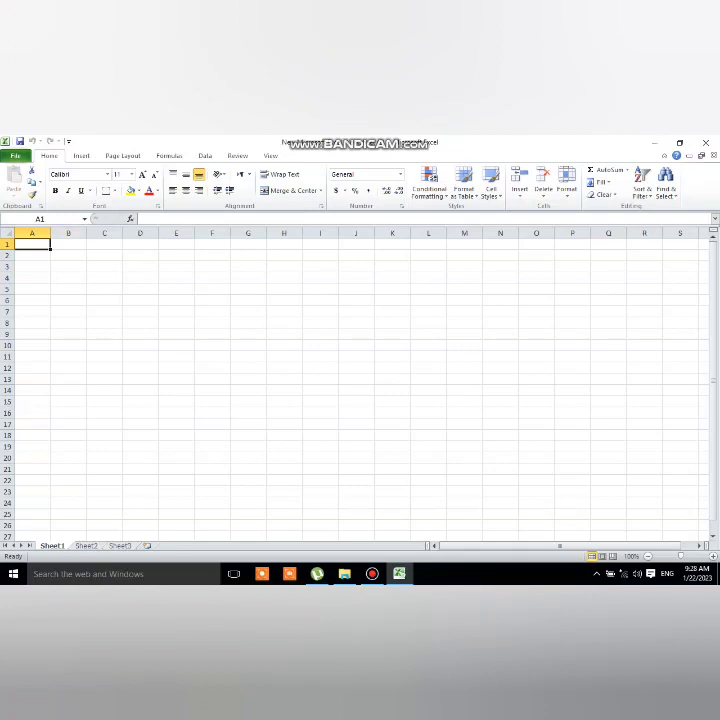
click(68, 244)
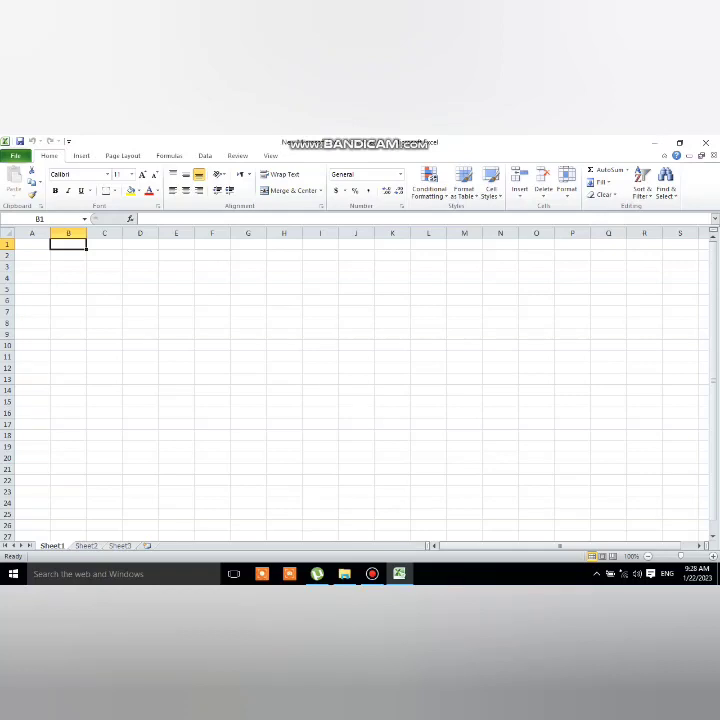
click(32, 233)
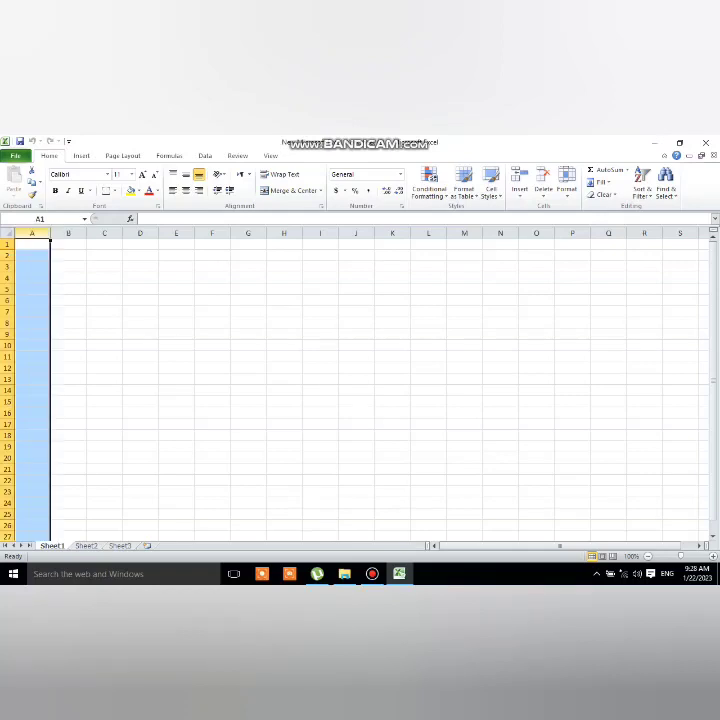
click(7, 244)
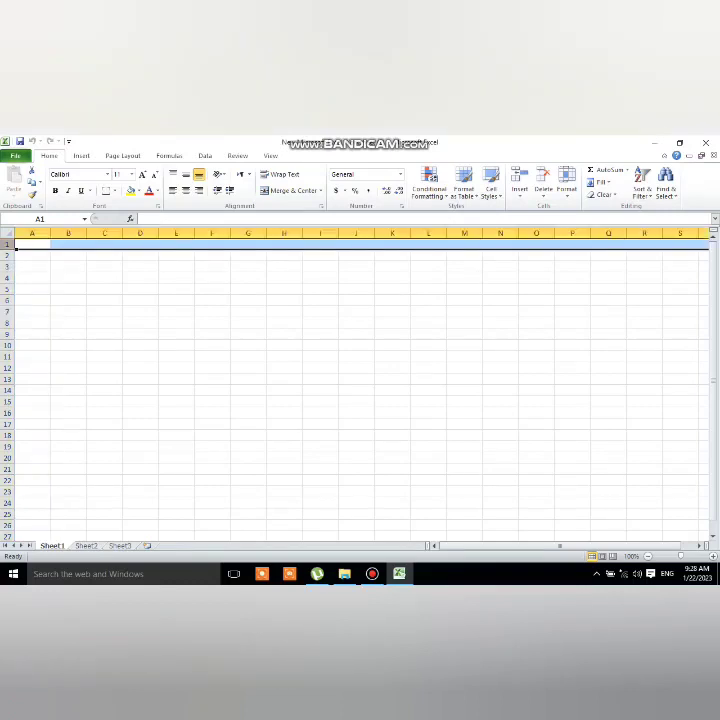
click(68, 277)
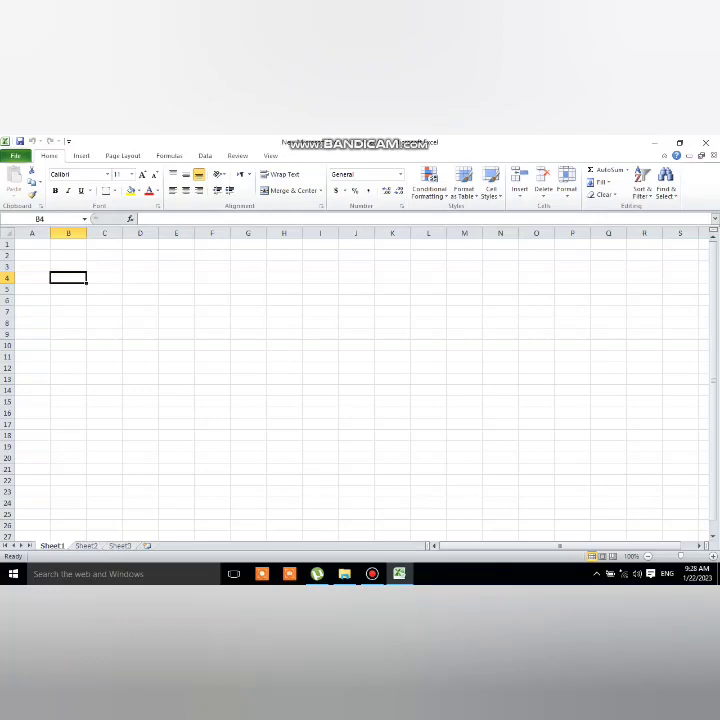
click(104, 277)
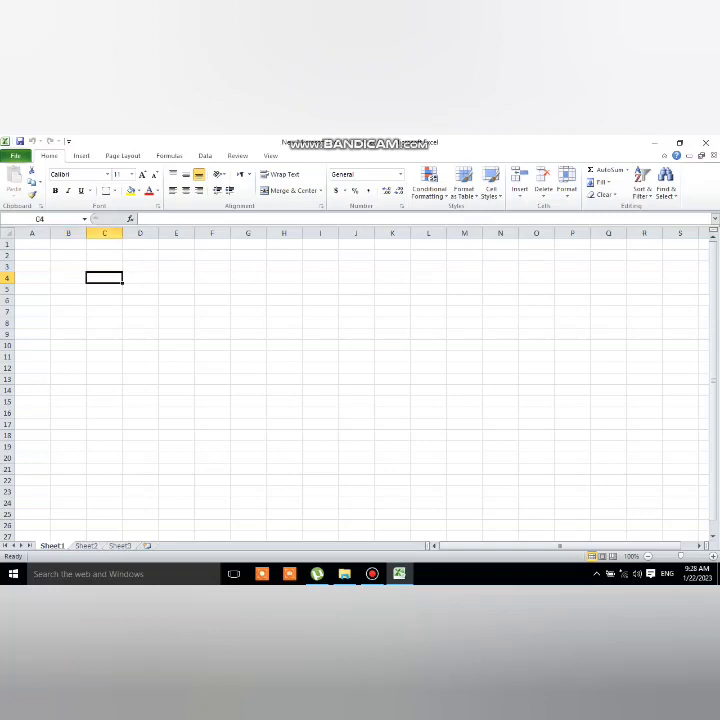
click(104, 266)
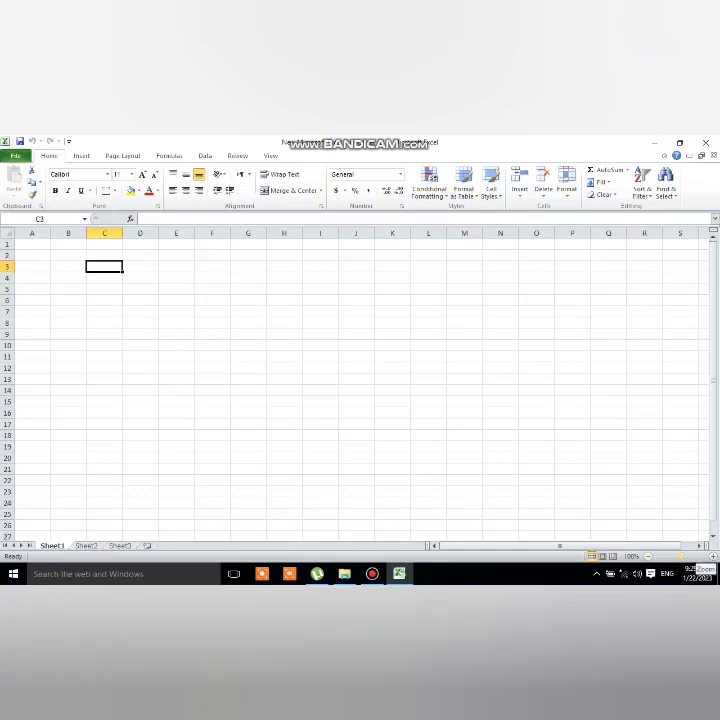
click(681, 556)
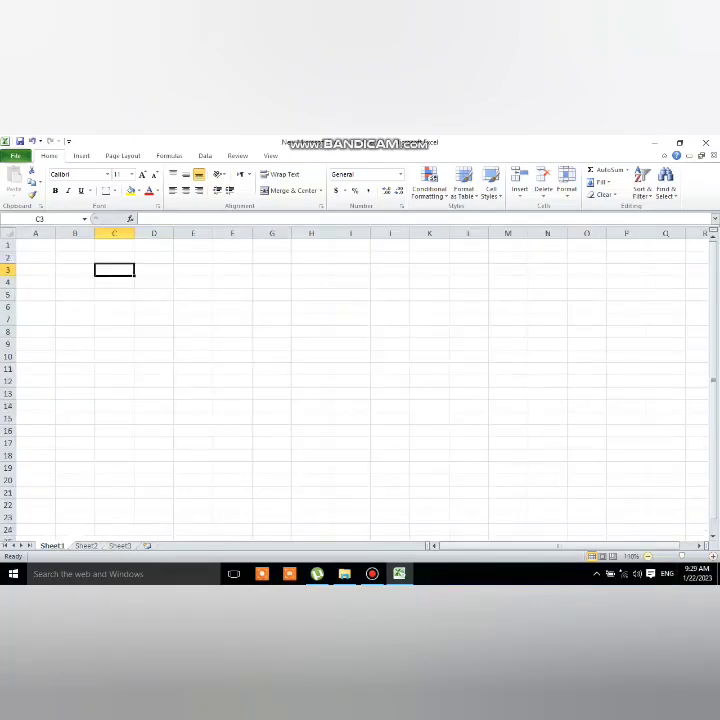
click(647, 556)
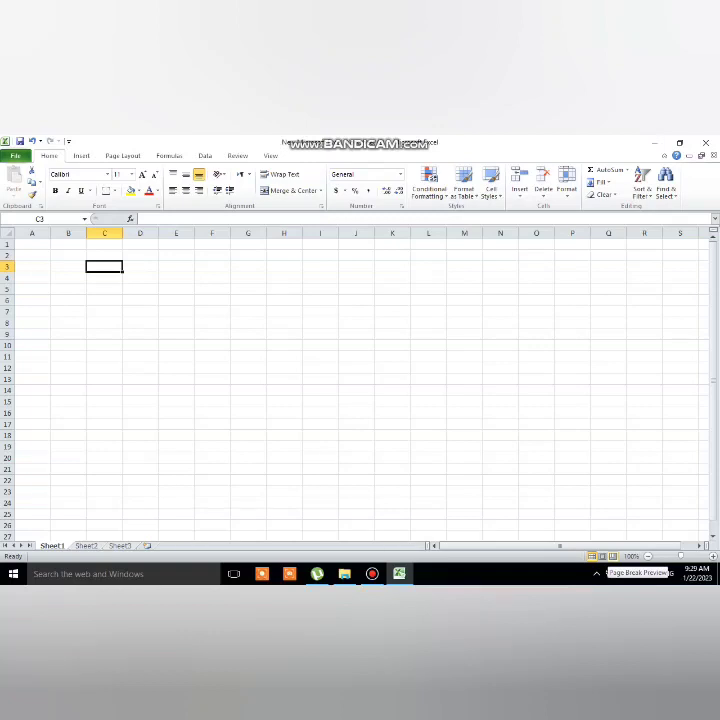
click(613, 556)
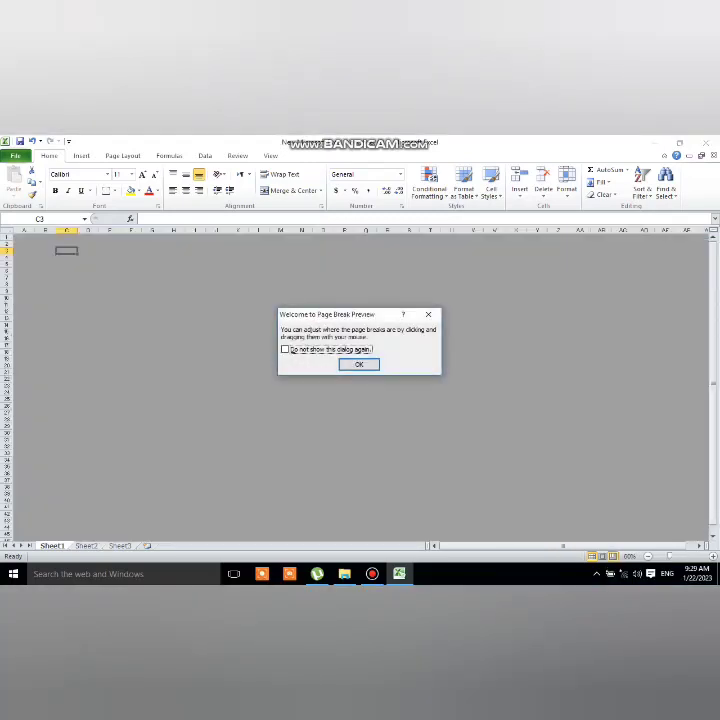
click(428, 314)
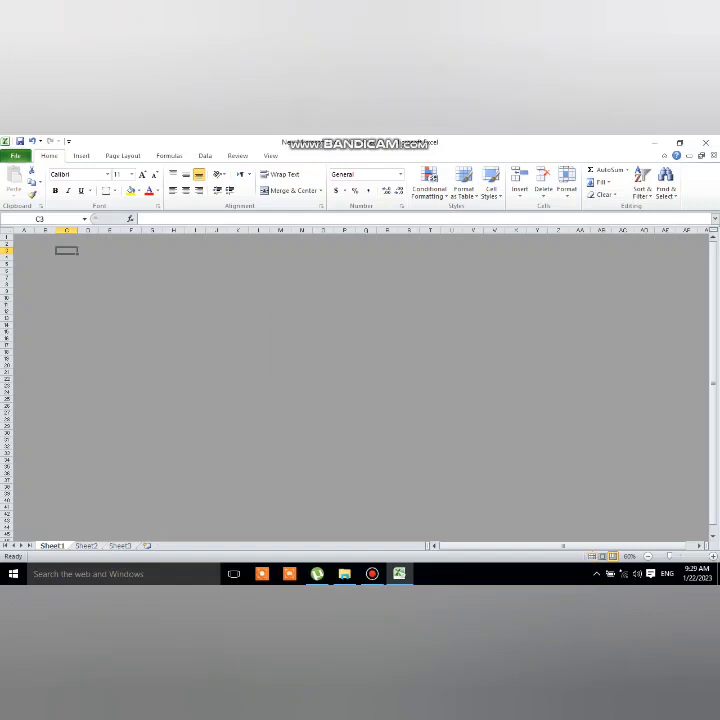
key(alt+w)
key(p)
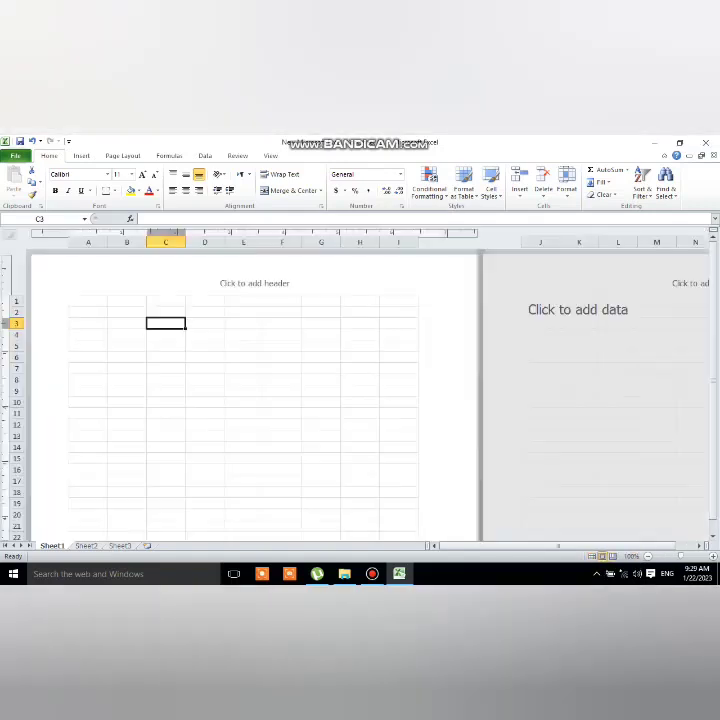
key(alt+w)
key(l)
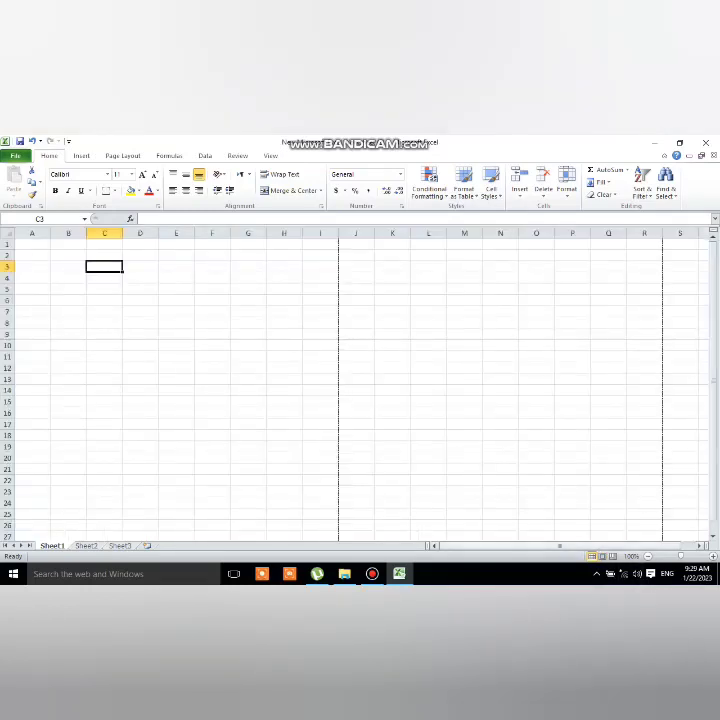
double_click(608, 401)
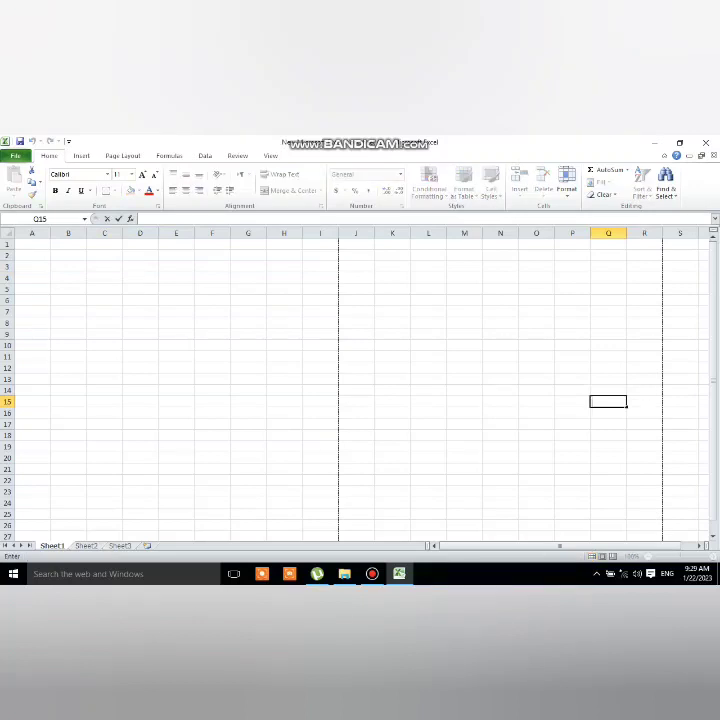
click(176, 255)
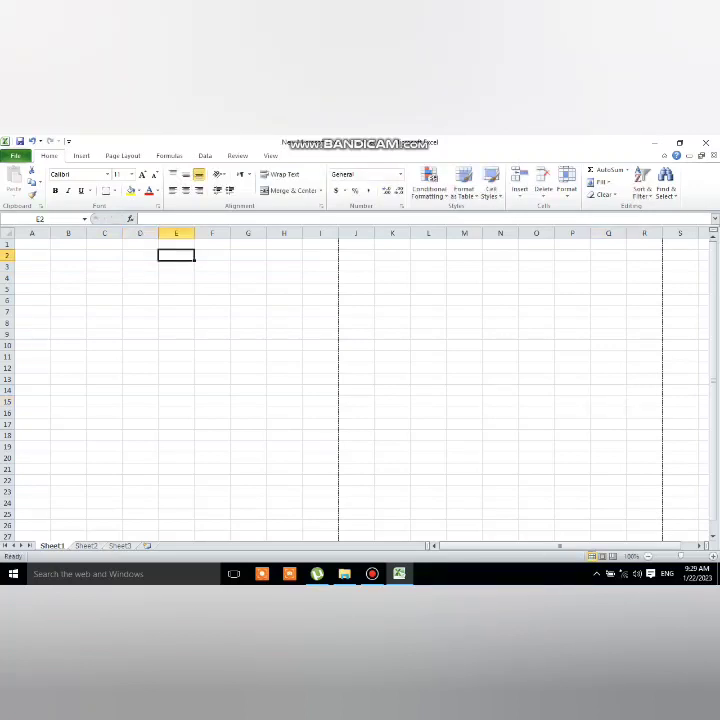
click(143, 218)
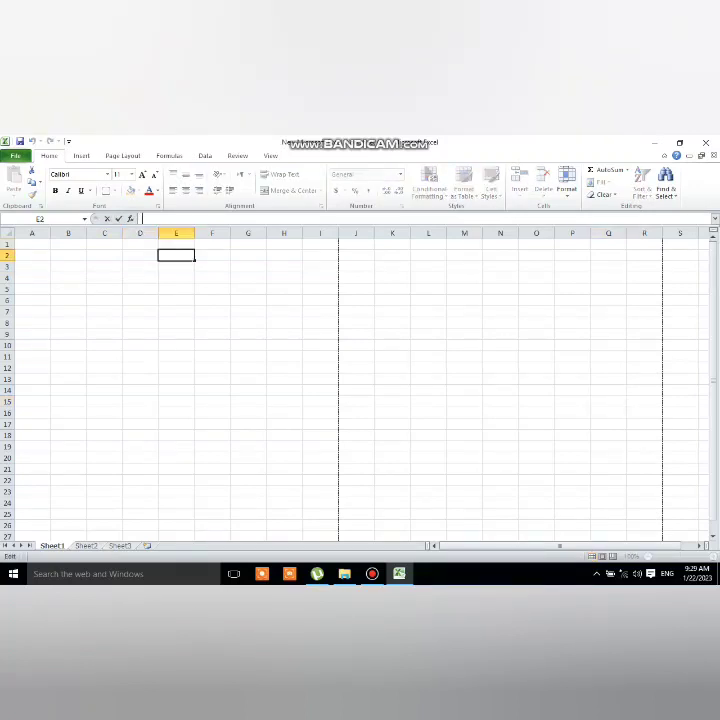
click(32, 255)
right_click(372, 573)
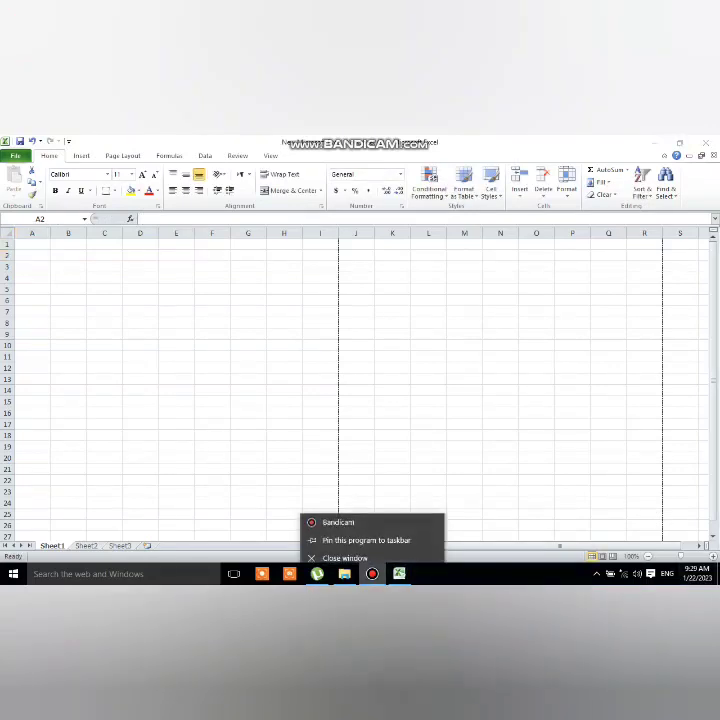
key(Escape)
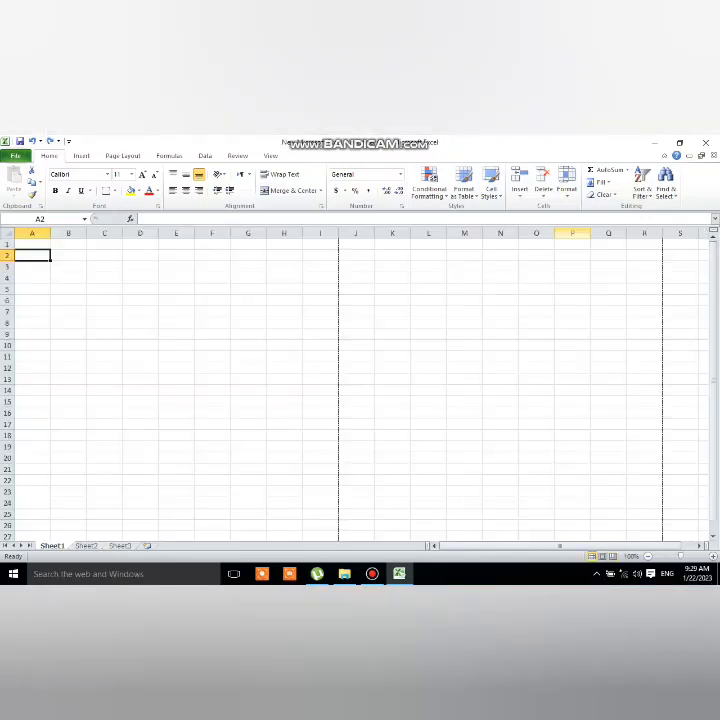
click(104, 266)
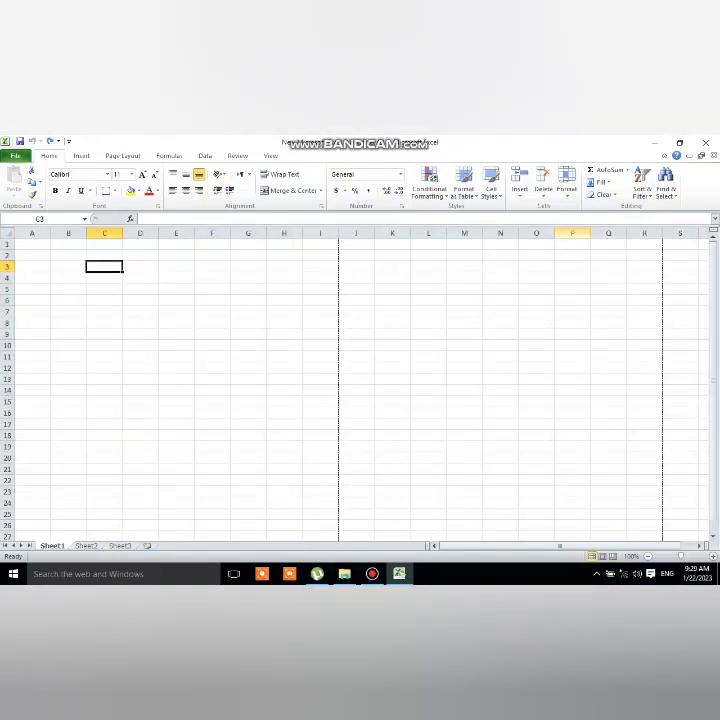
click(68, 266)
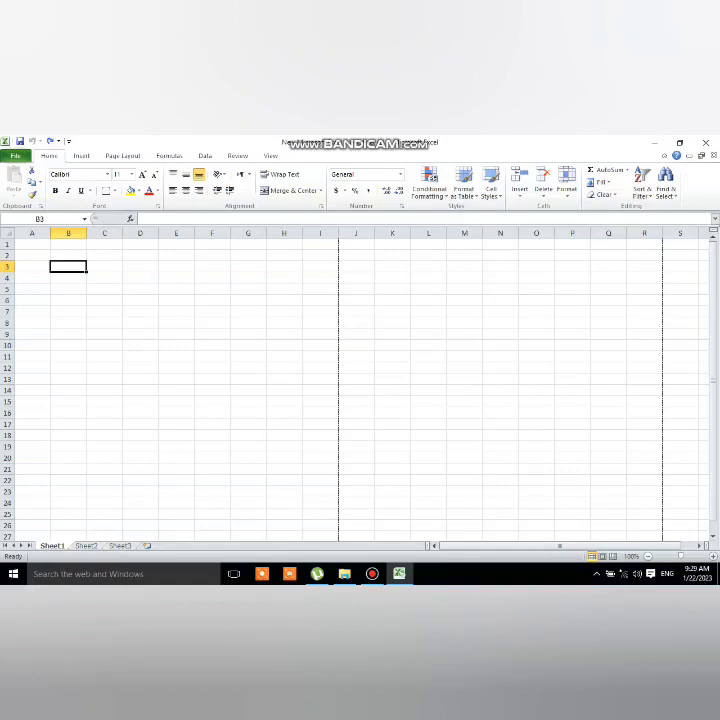
Step through the sheet tabs, insert Sheet4 with Shift+F11, and return to Sheet1.
key(ctrl+Page_Down)
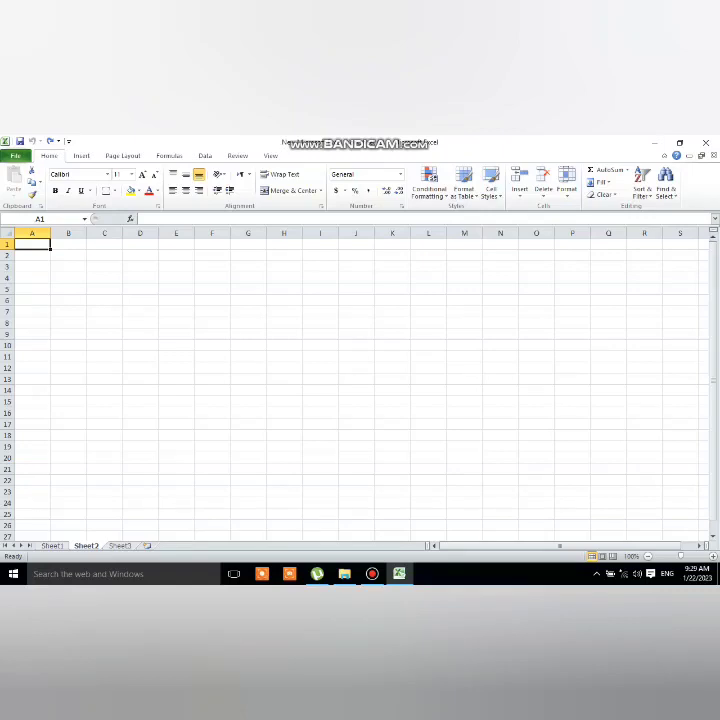
key(ctrl+Page_Up)
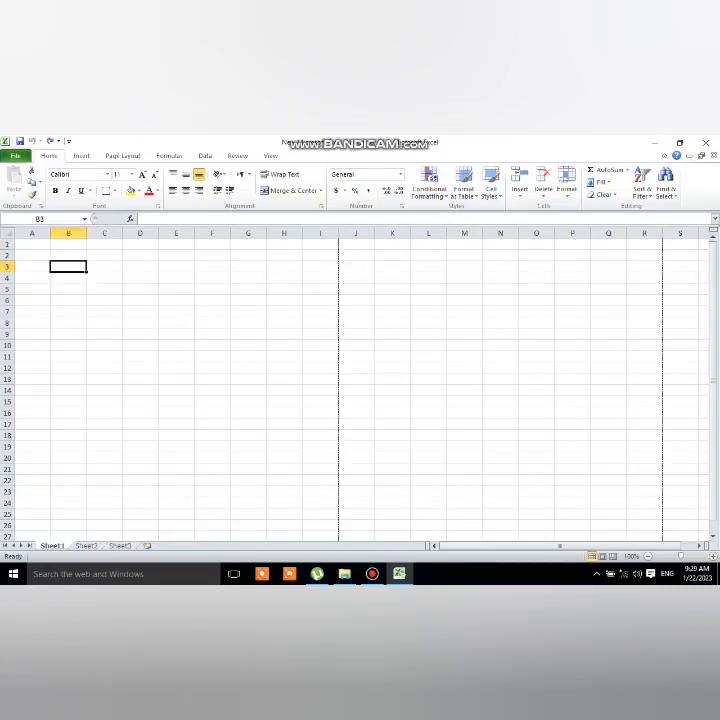
key(ctrl+Page_Down)
key(ctrl+Page_Down)
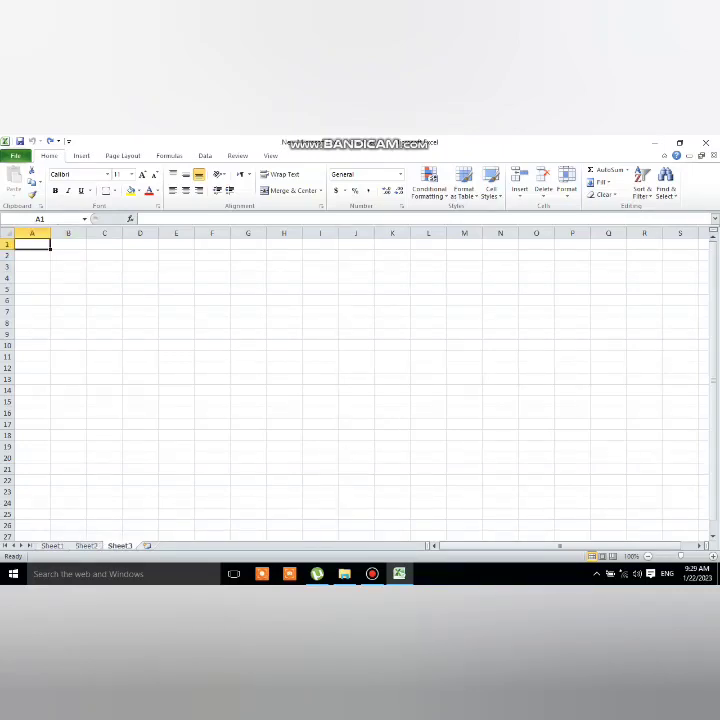
key(shift+F11)
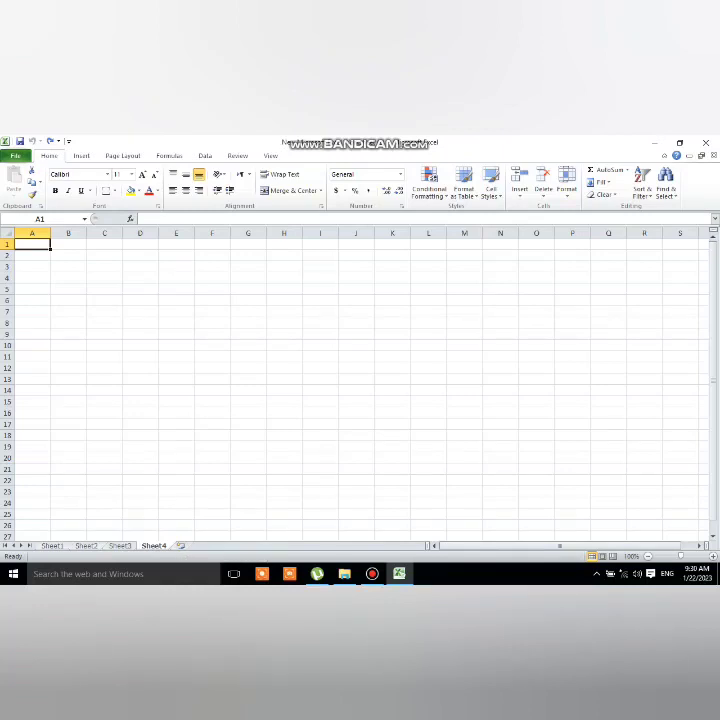
key(ctrl+Page_Up)
key(ctrl+Page_Up)
key(ctrl+Page_Up)
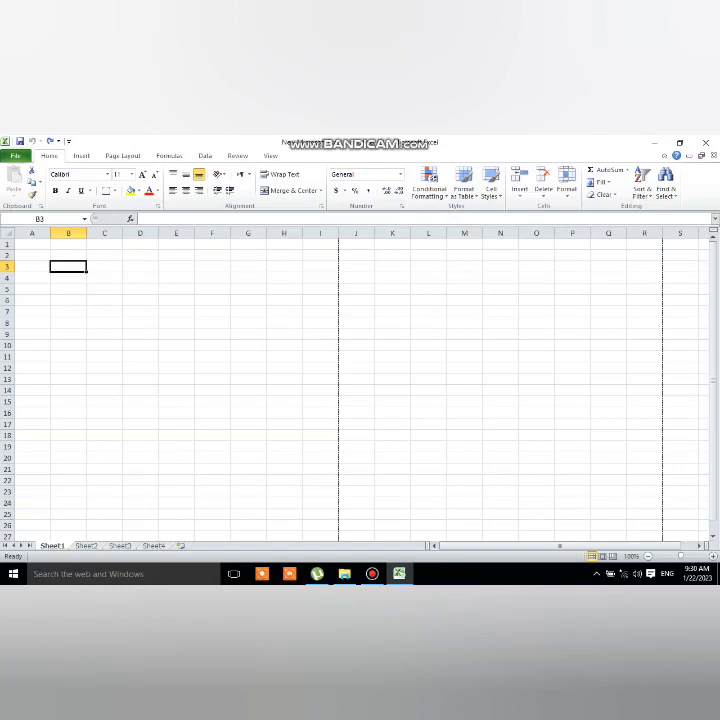
Enter the first student's name in B3 and return to cell B4.
text(waqar)
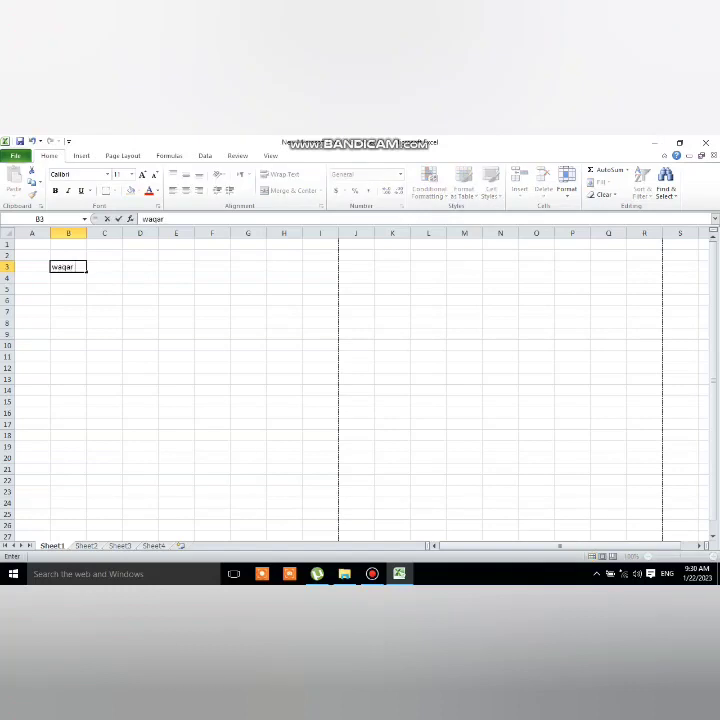
key(Return)
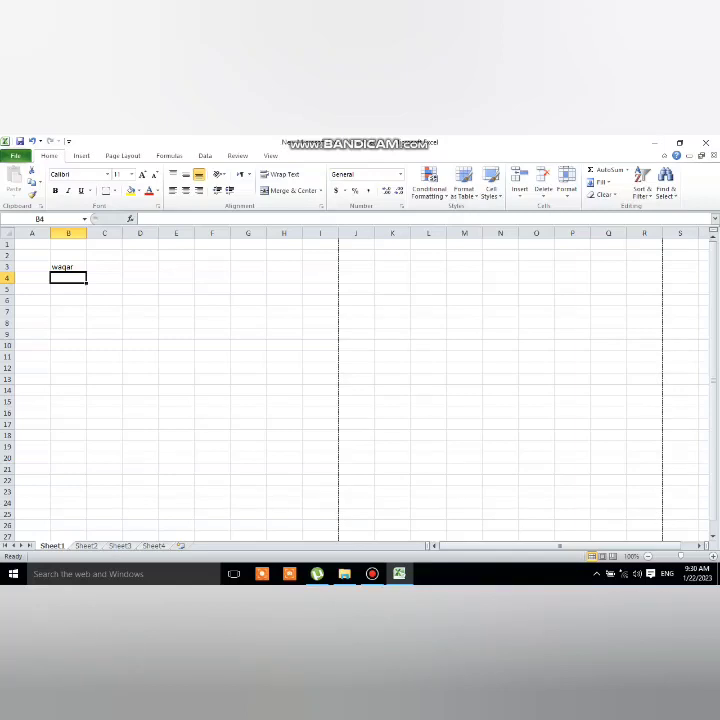
click(104, 277)
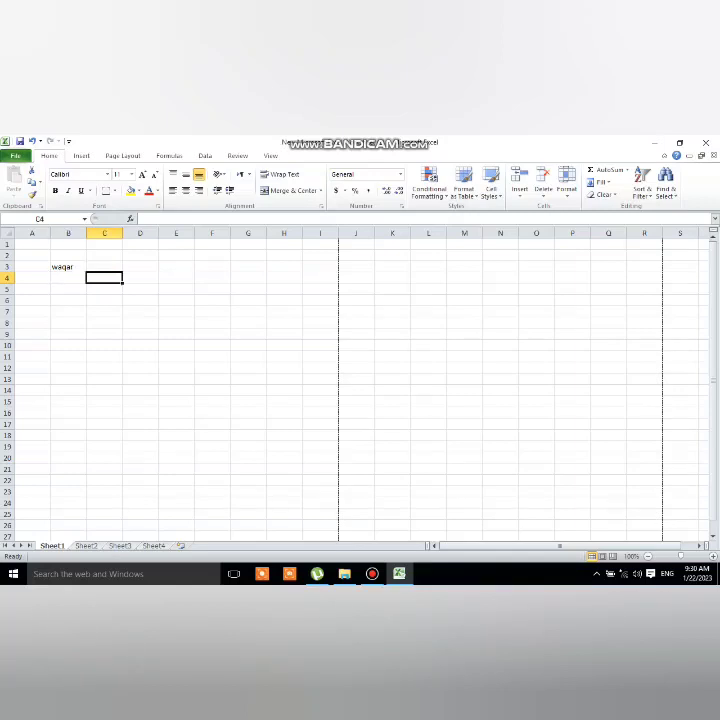
key(Right)
key(Right)
click(68, 289)
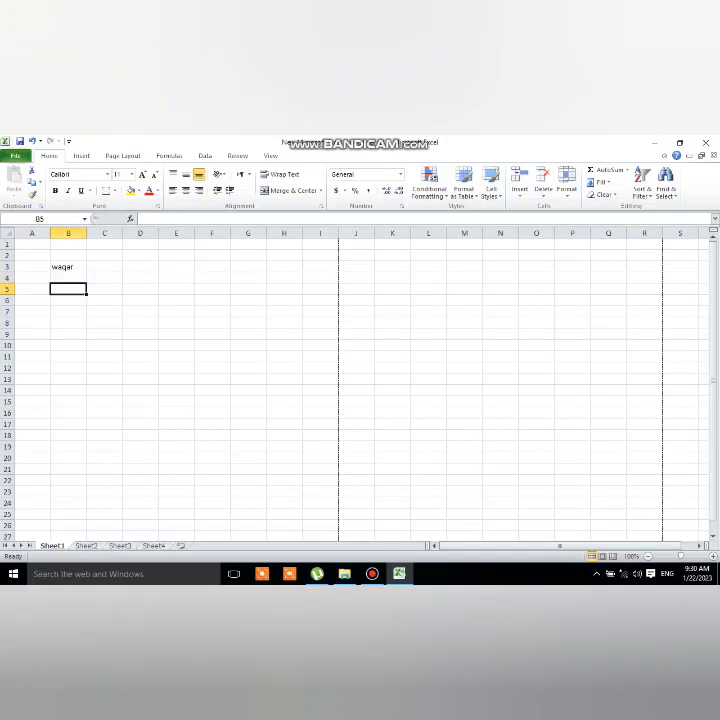
click(68, 300)
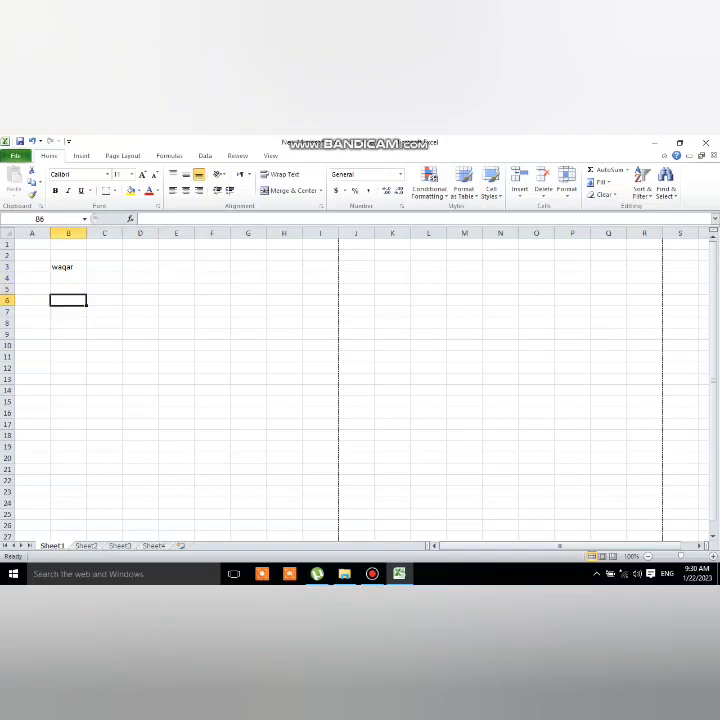
click(68, 289)
click(68, 277)
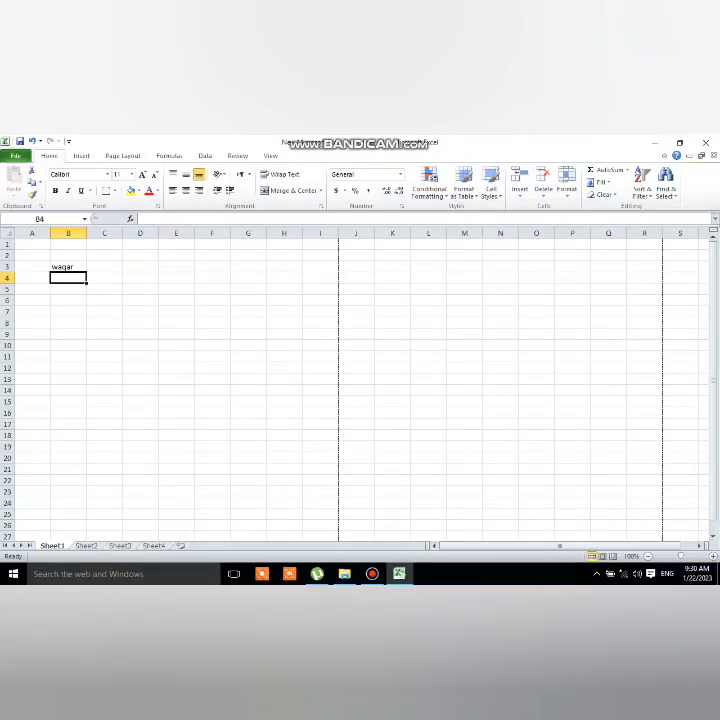
Enter the second and third students' names in B4 and B5.
text(waqa)
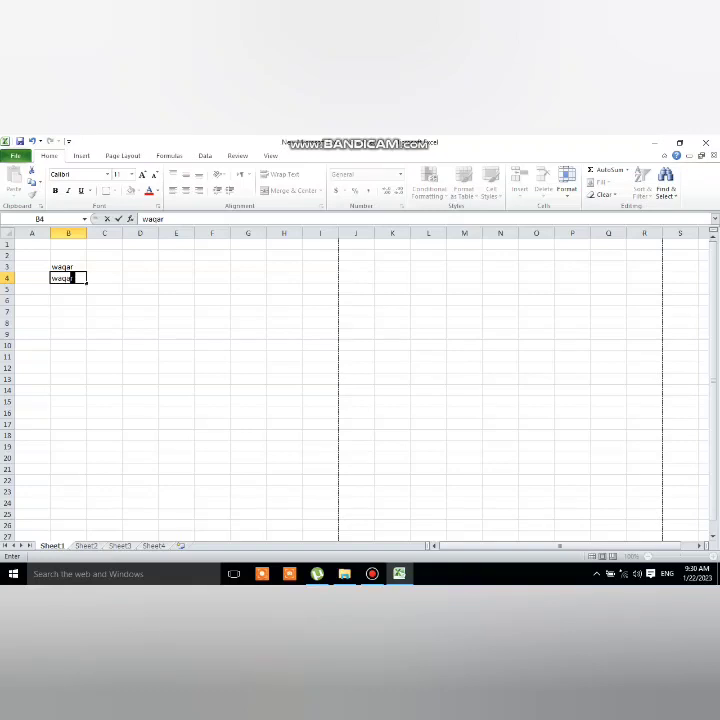
text(s)
key(Return)
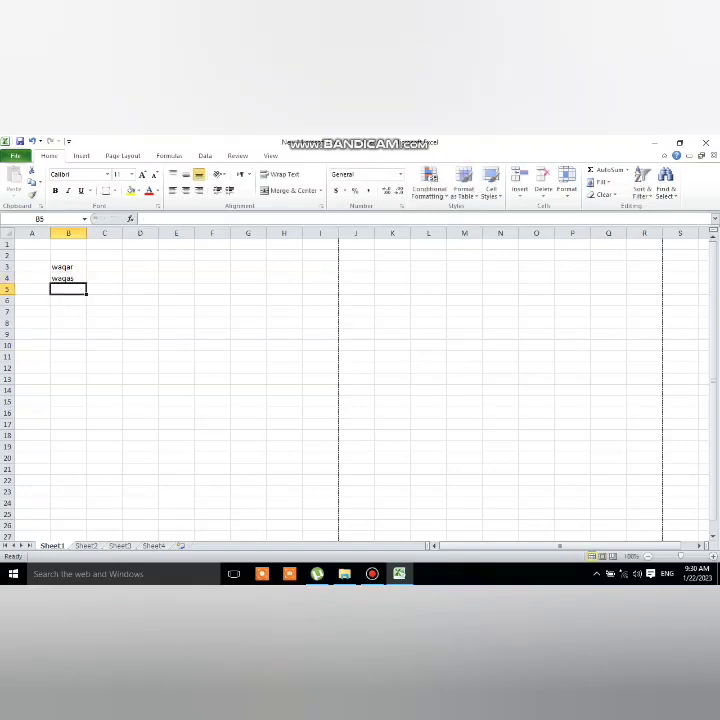
text(A)
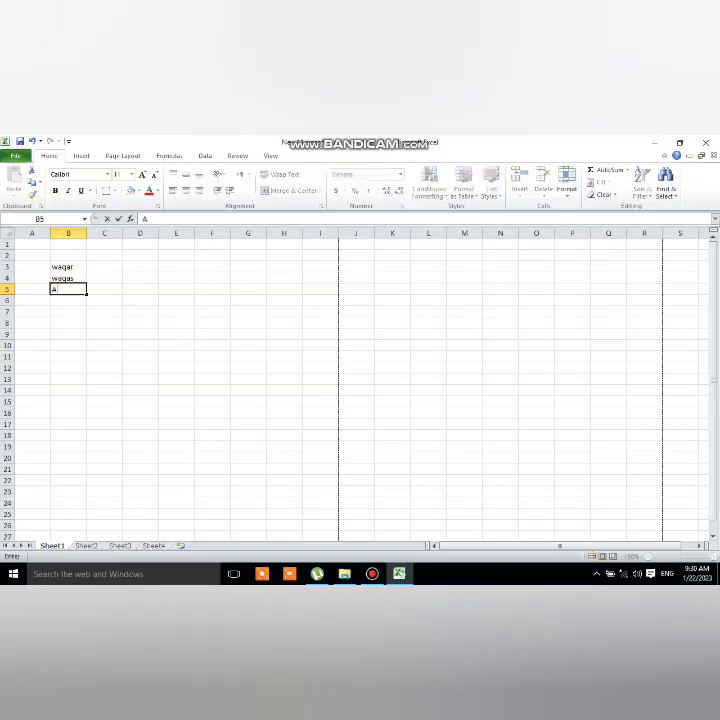
text(li)
text( Zees)
text(han)
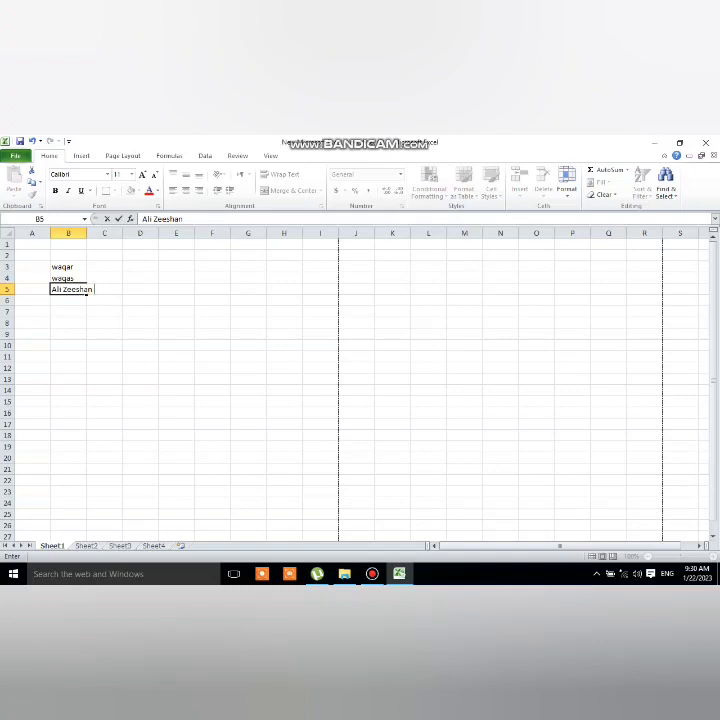
text( Ha)
key(BackSpace)
key(BackSpace)
key(BackSpace)
key(Return)
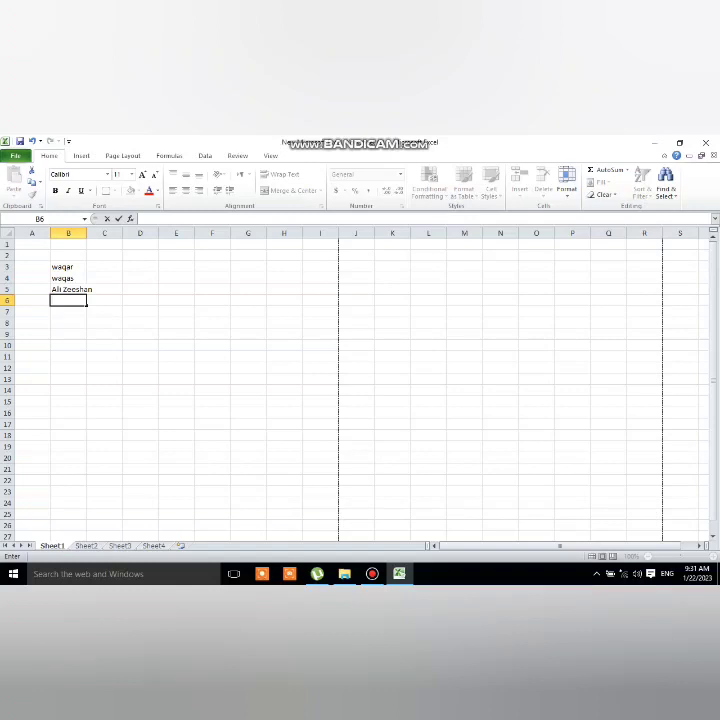
Cut B5 down to the first name and start typing the surname into B6.
click(104, 289)
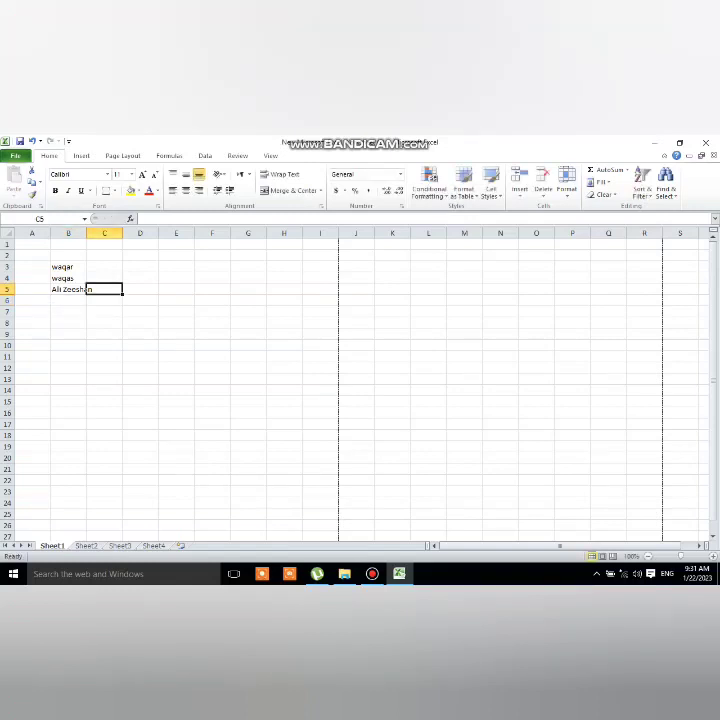
click(68, 289)
double_click(68, 289)
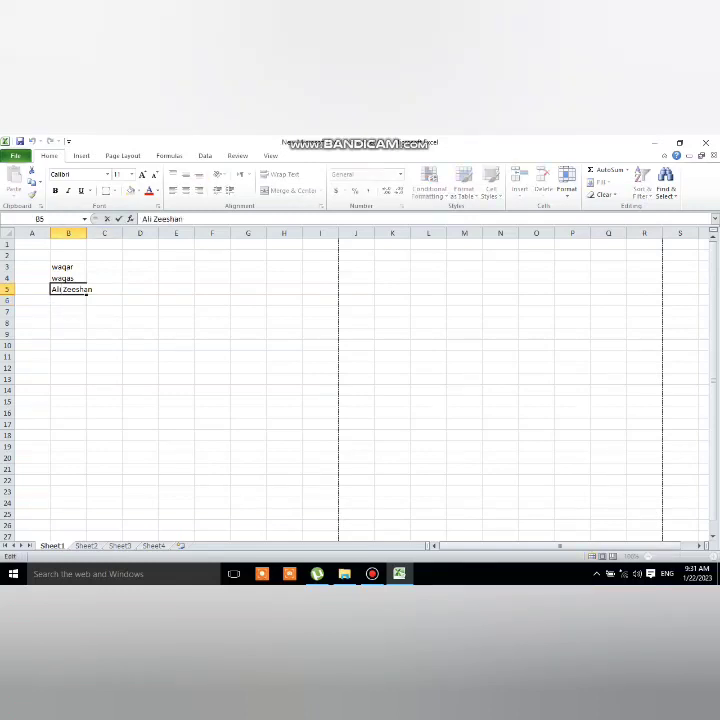
key(Return)
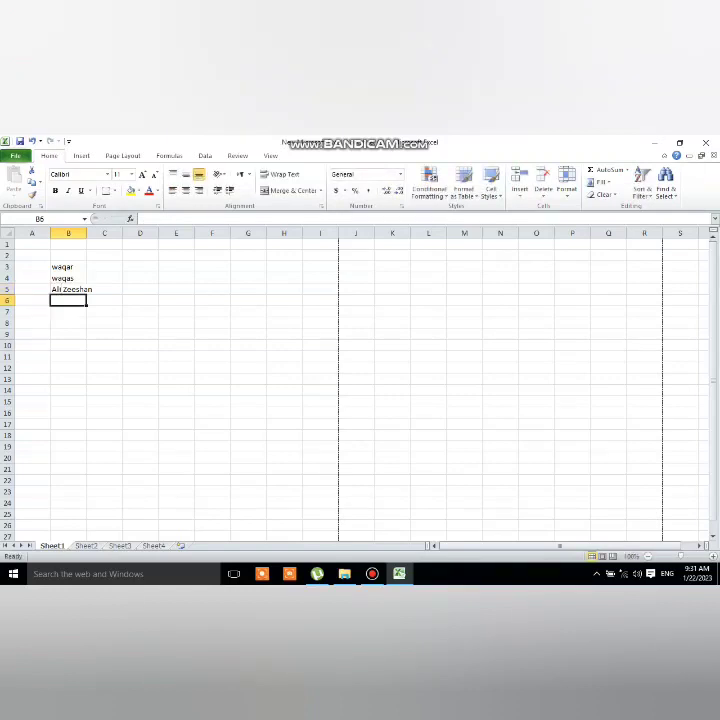
double_click(68, 289)
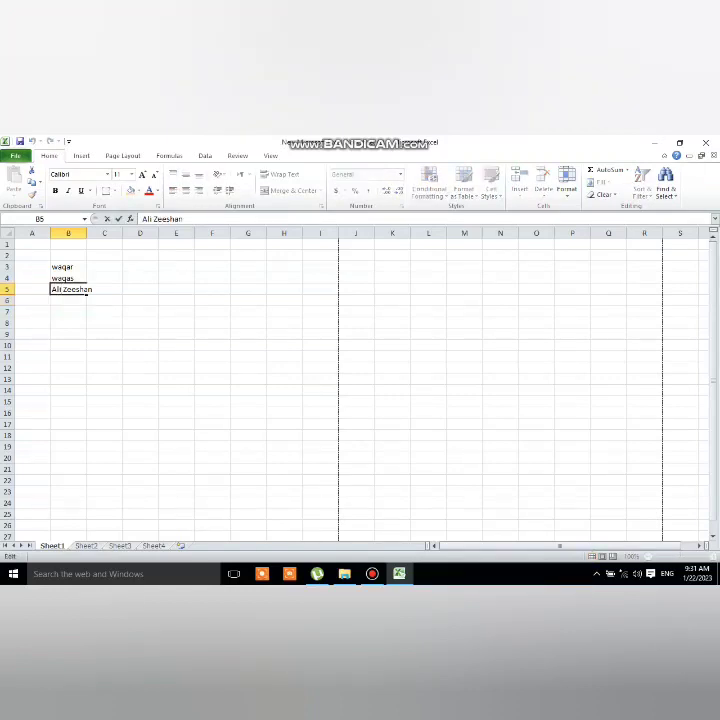
key(BackSpace)
key(BackSpace)
key(BackSpace)
key(BackSpace)
key(BackSpace)
key(BackSpace)
key(BackSpace)
key(Return)
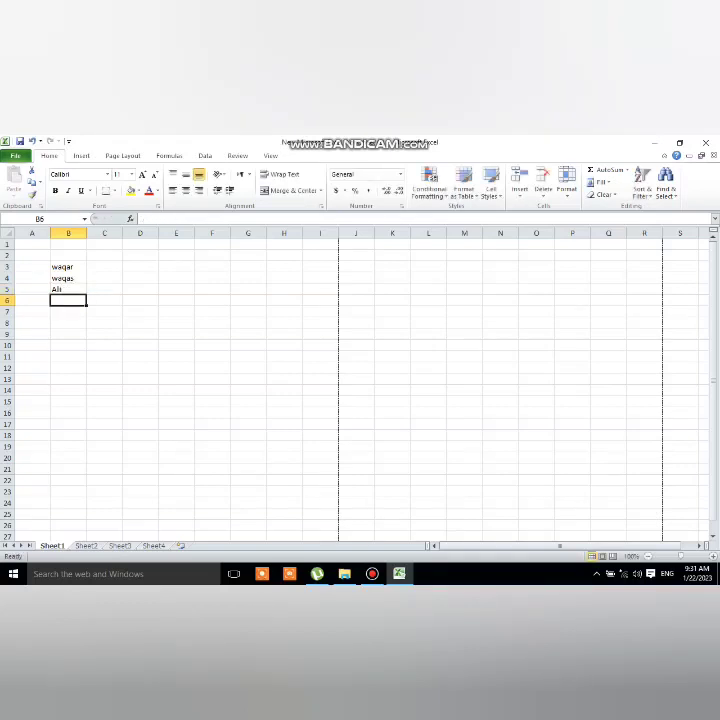
text(ze)
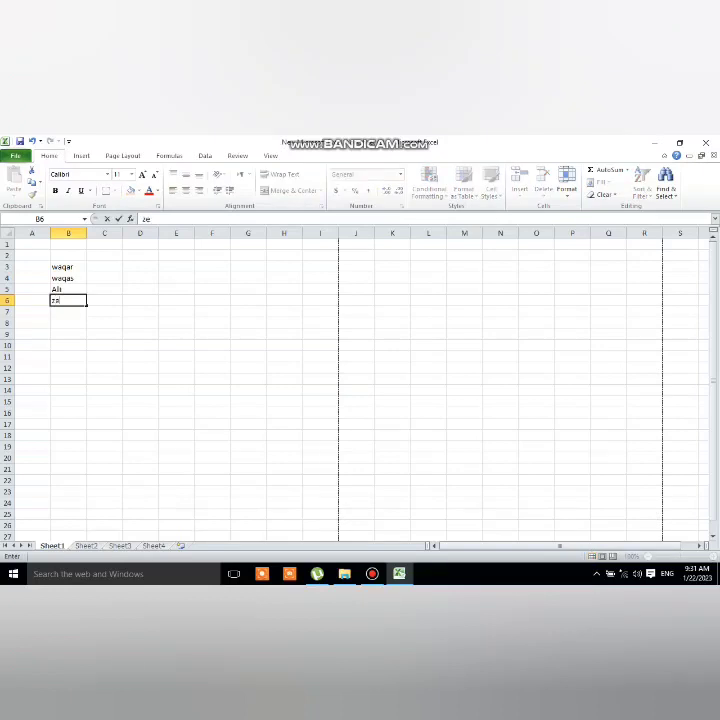
text(shan)
Confirm the name in B6 and enter the fifth student's name in B7.
key(Return)
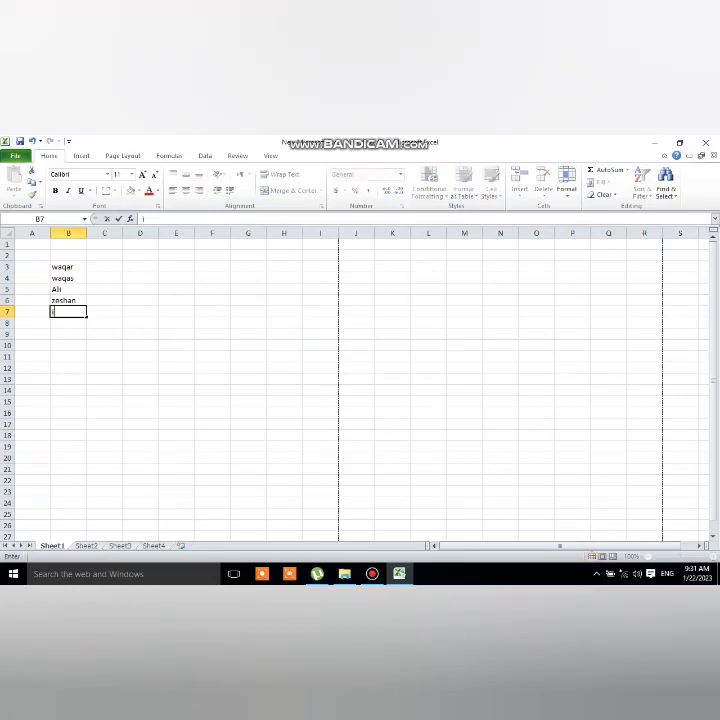
text(Ibrar)
key(Return)
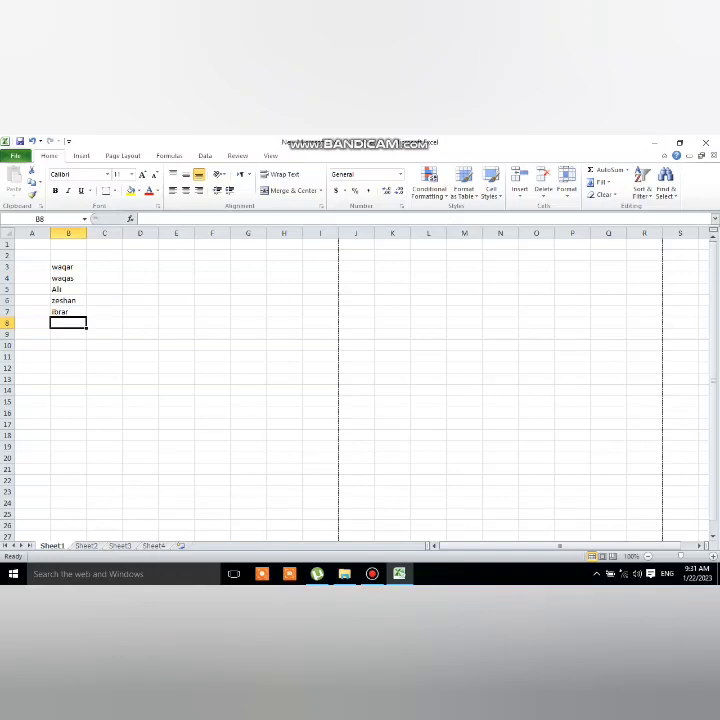
Type the headers name and class in B2 and C2.
click(68, 255)
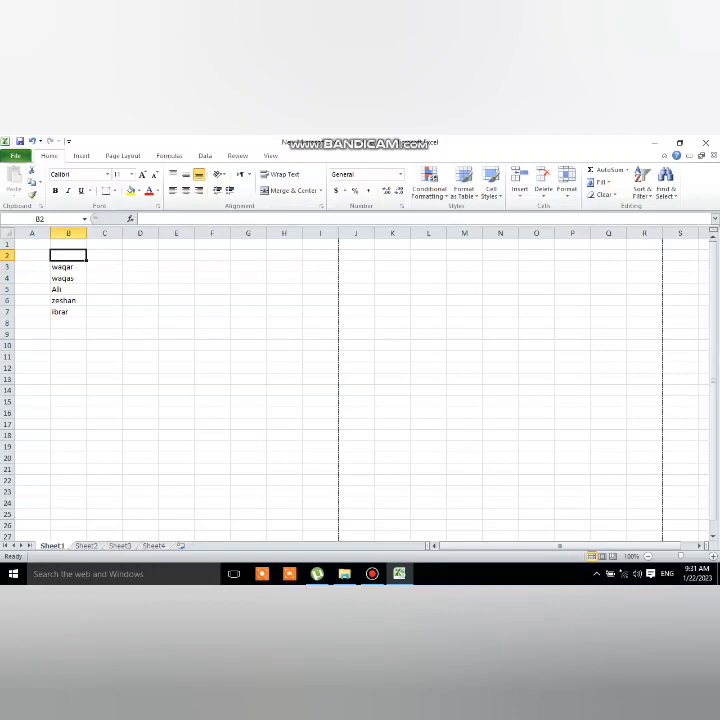
text(name)
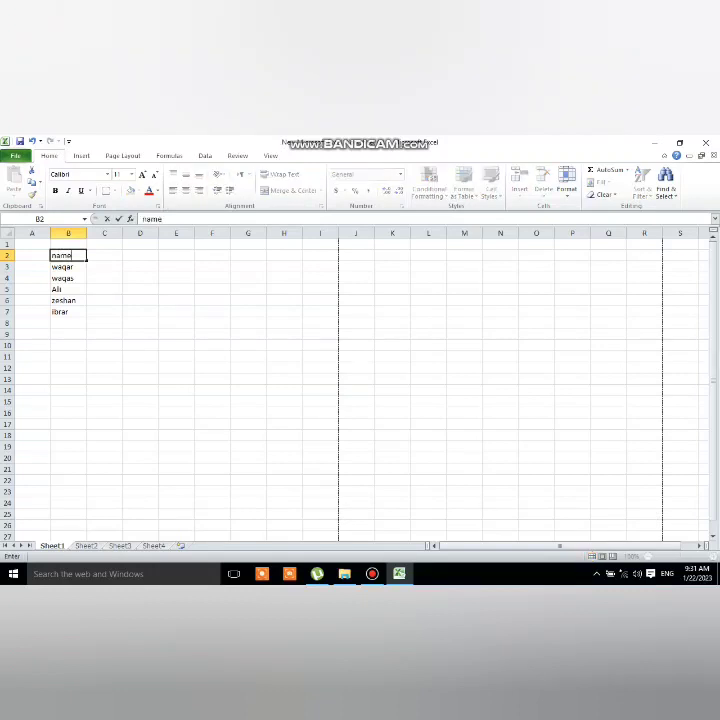
key(Tab)
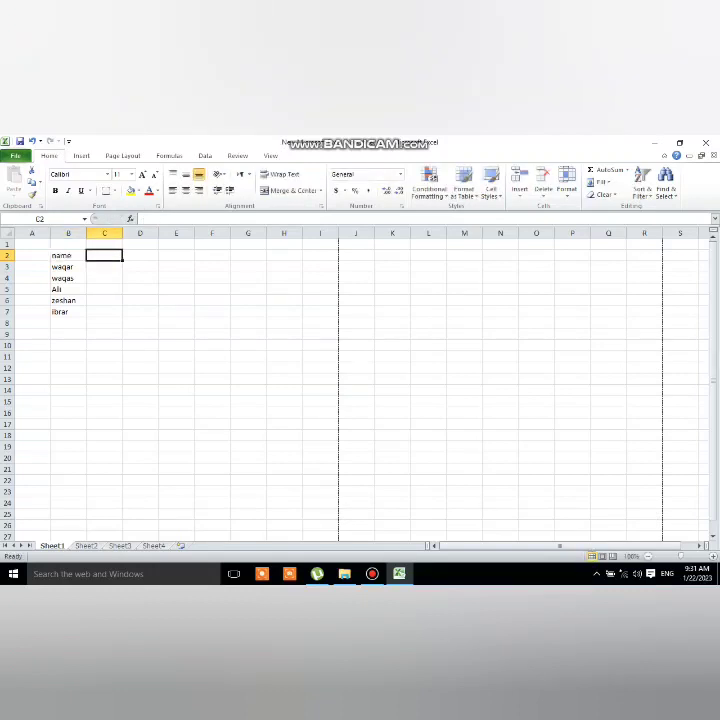
text(class)
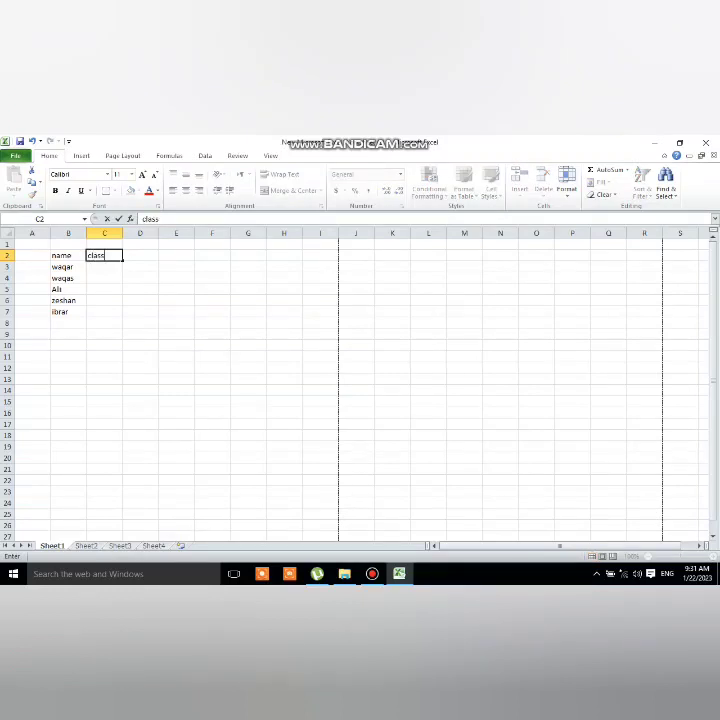
key(Tab)
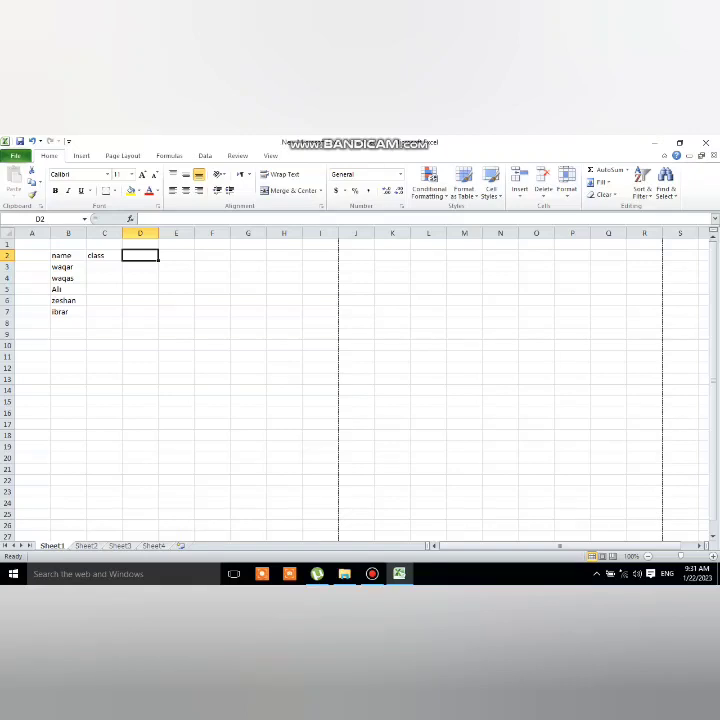
Add the Roll no and subject headers in D2 and E2.
text(ro)
key(BackSpace)
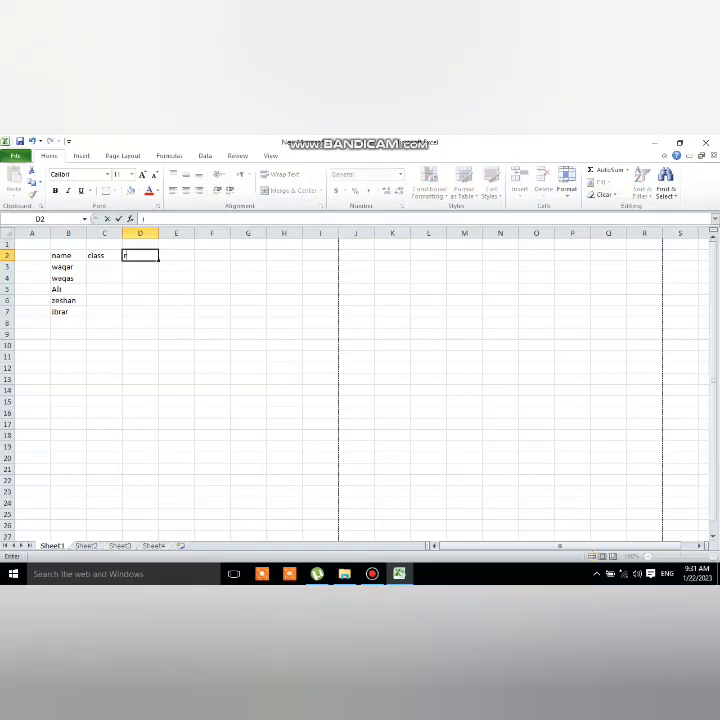
key(BackSpace)
text(r)
key(BackSpace)
text(Rol)
text(l no)
key(Tab)
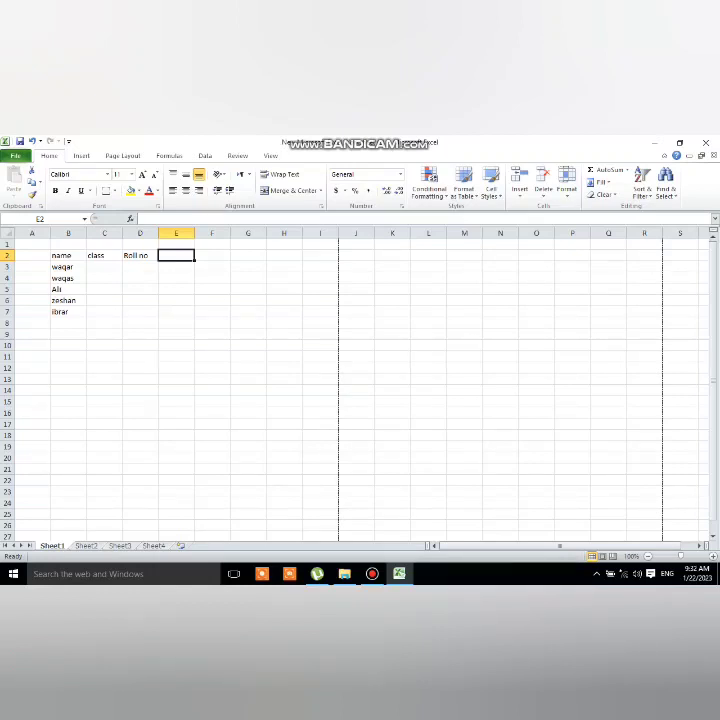
text(su)
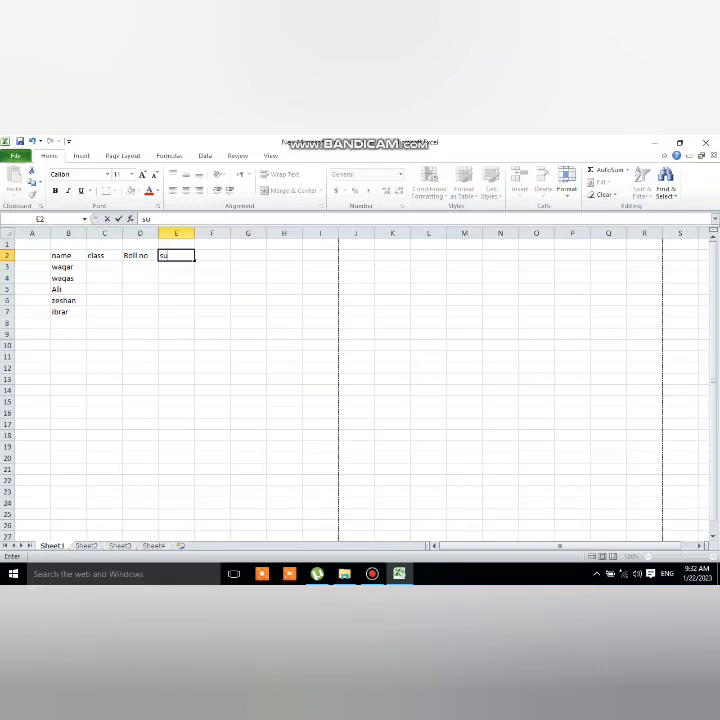
text(bjectg)
key(BackSpace)
click(104, 266)
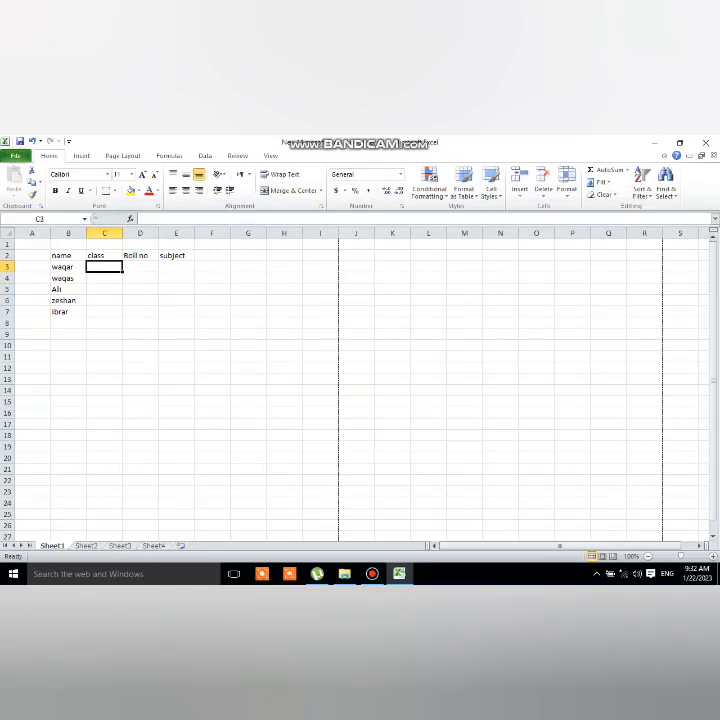
Enter bsc in C3 and fill it down through C7.
text(bsc)
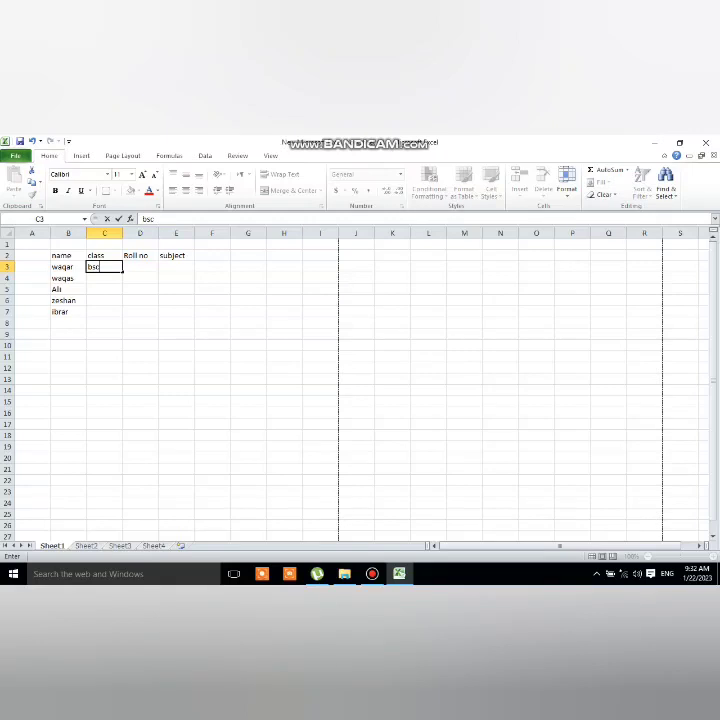
drag(122, 272, 122, 305)
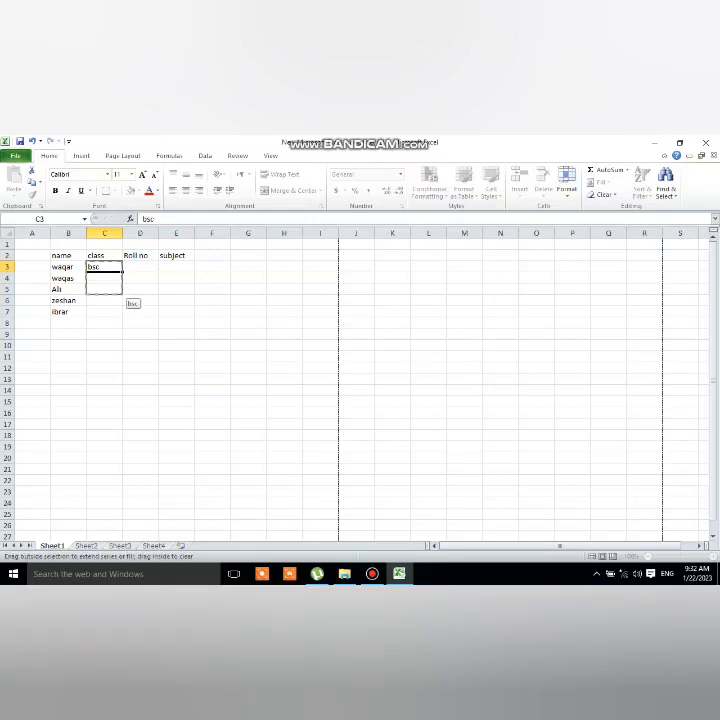
drag(122, 305, 122, 270)
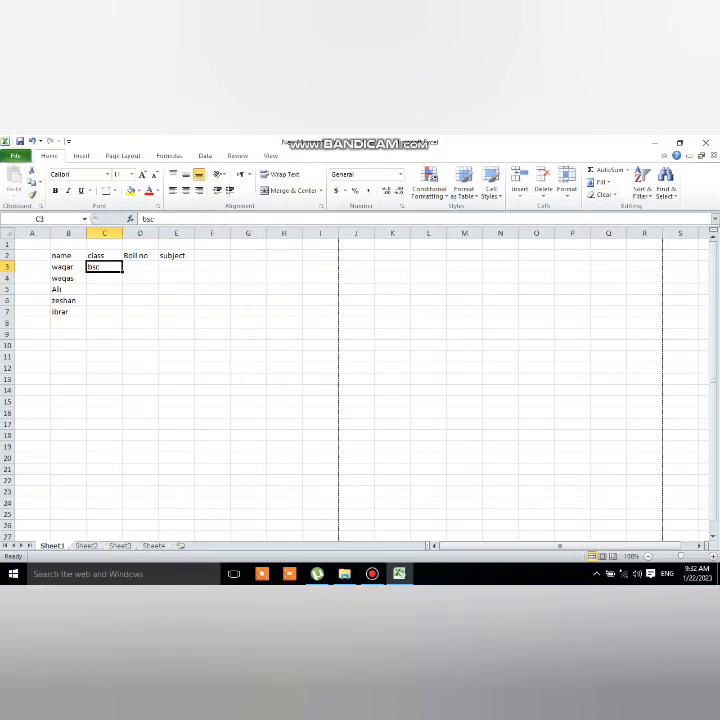
click(104, 300)
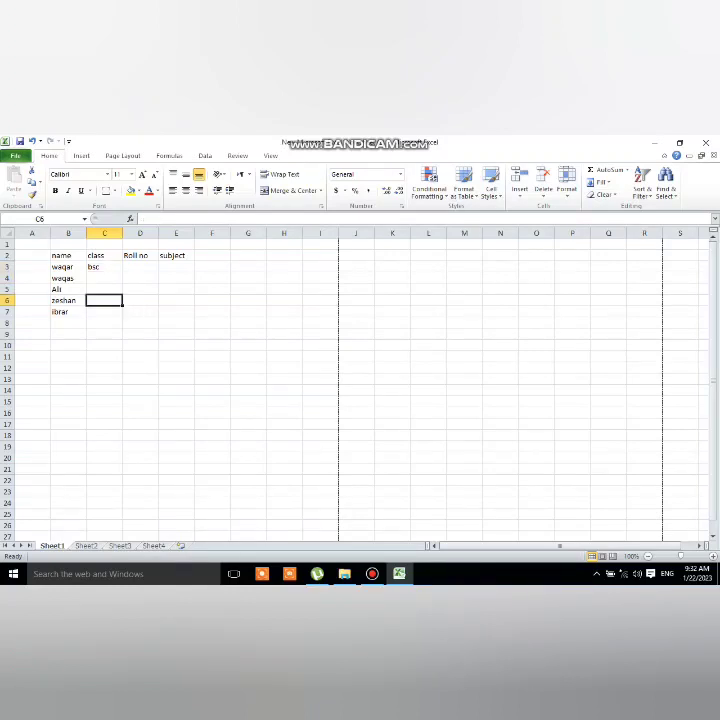
click(104, 266)
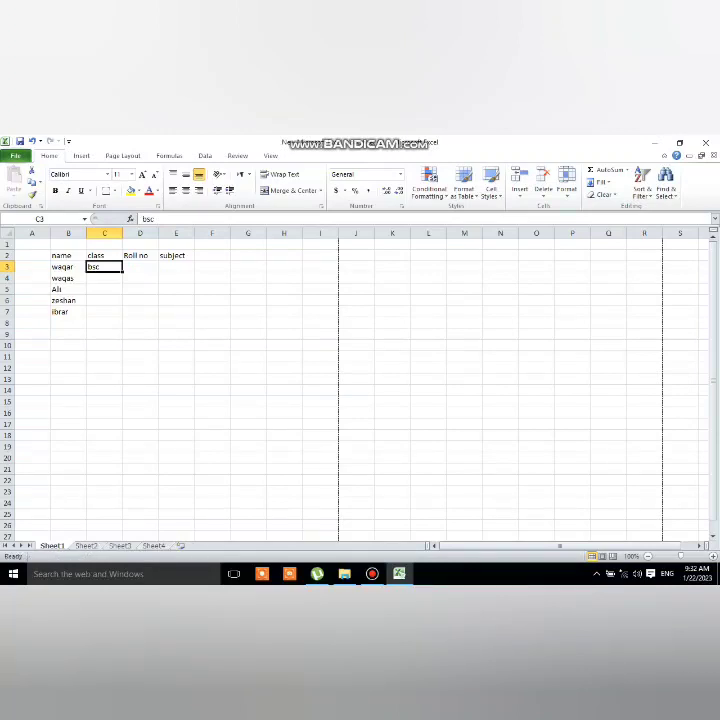
drag(122, 272, 122, 312)
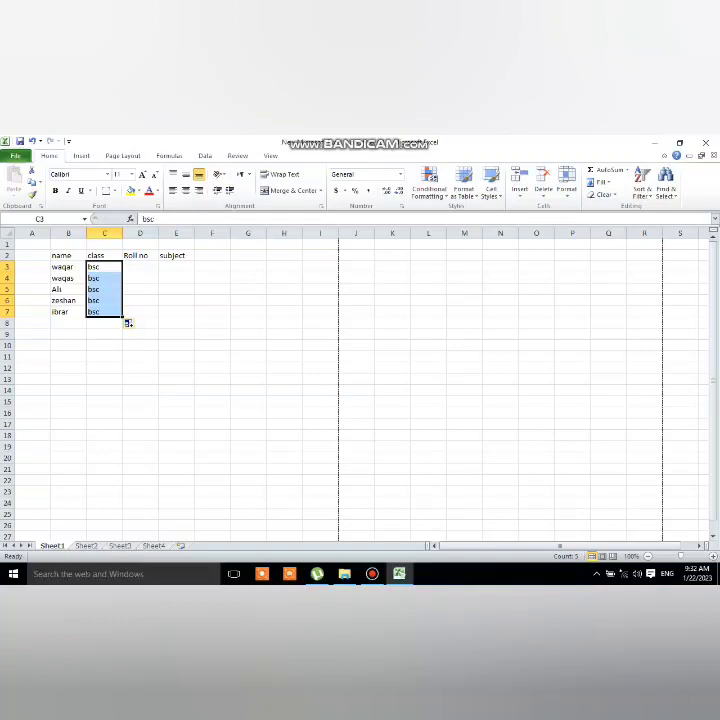
drag(122, 317, 122, 271)
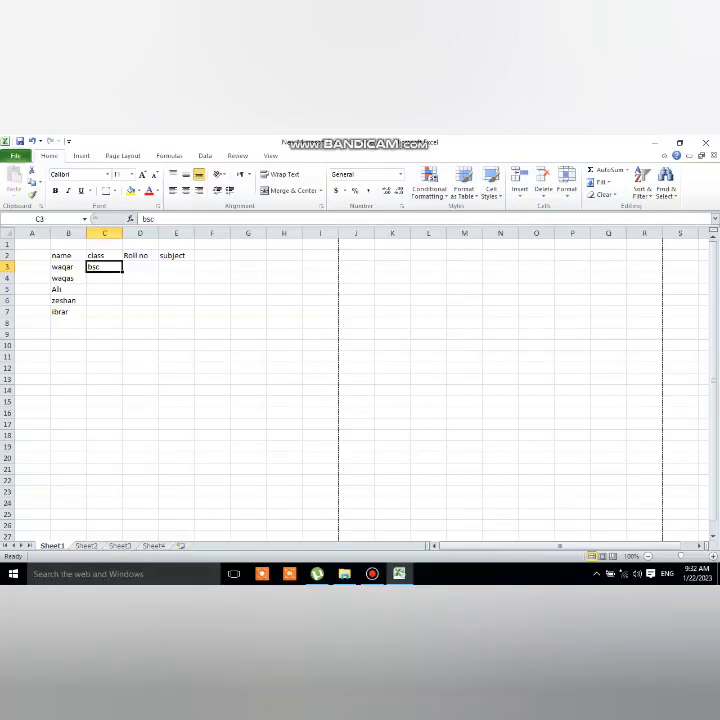
drag(122, 271, 122, 317)
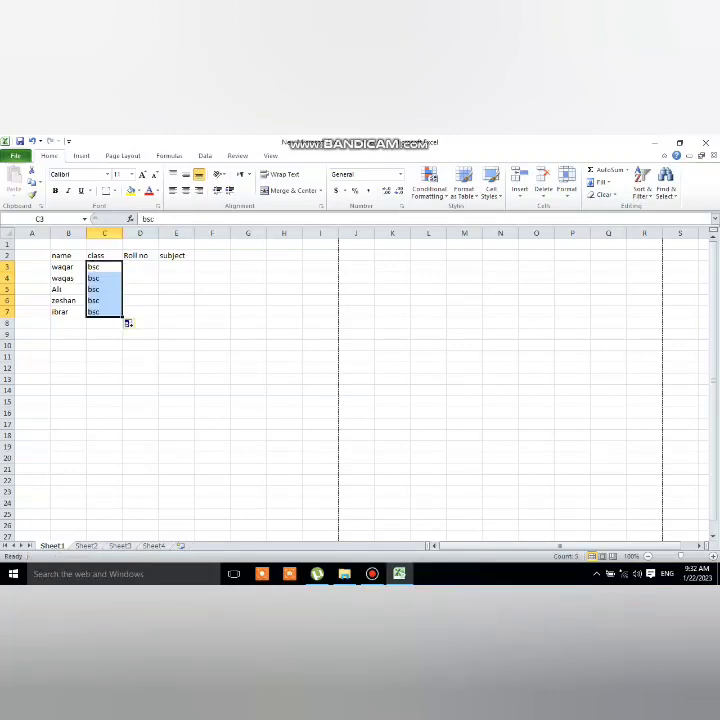
click(140, 266)
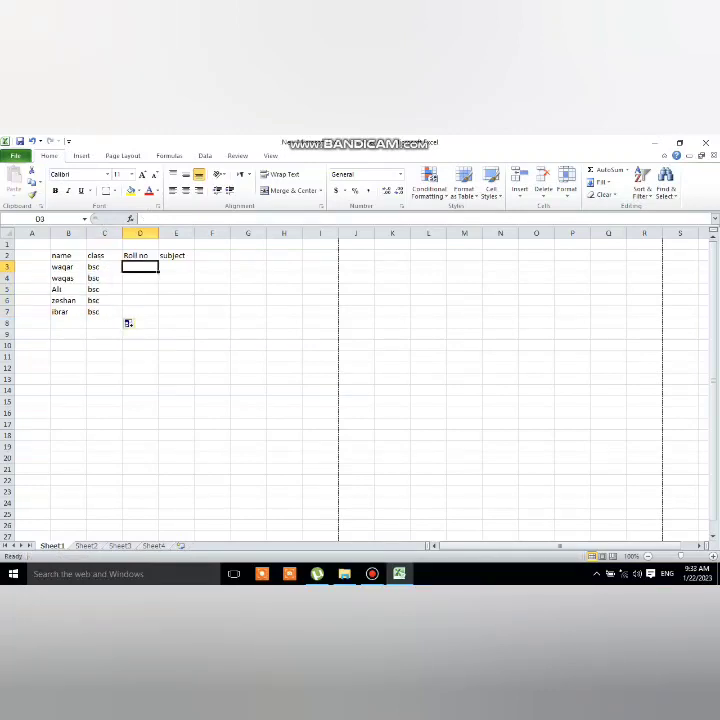
Enter roll numbers 34, 35, 45, 54 and 54 in D3:D7.
text(34)
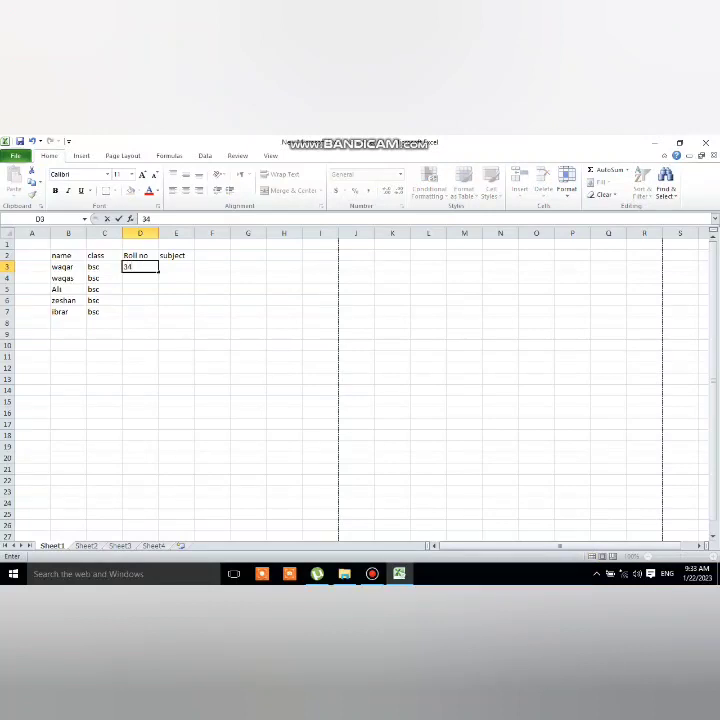
key(Return)
text(344)
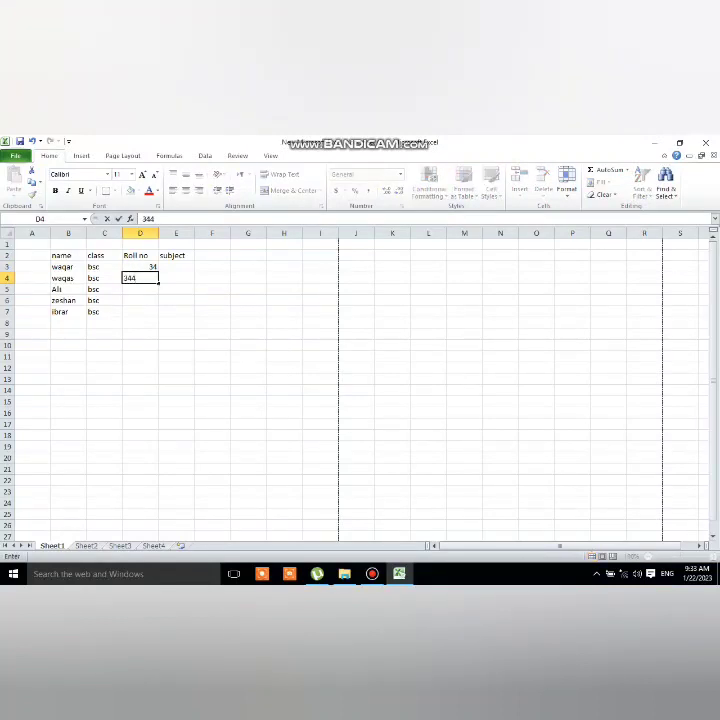
key(BackSpace)
key(BackSpace)
text(5)
key(Return)
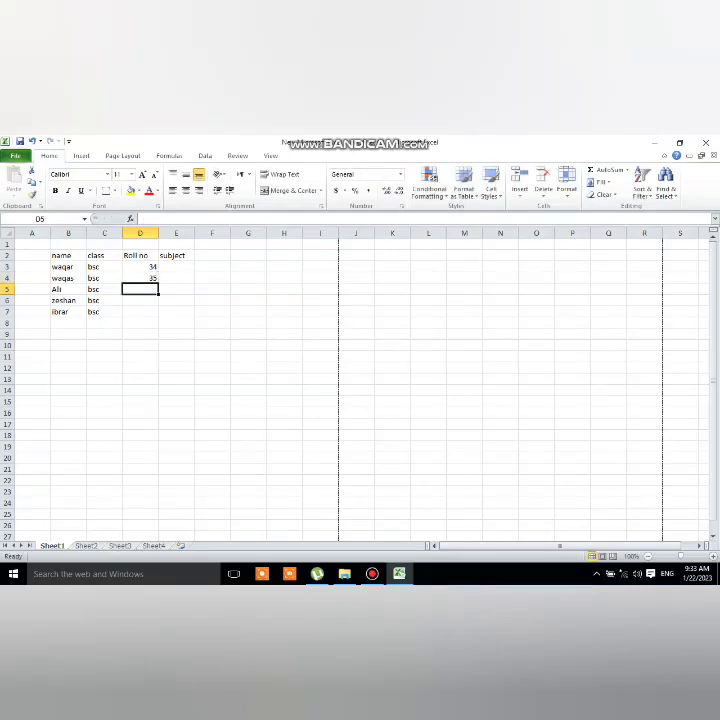
text(45)
key(Return)
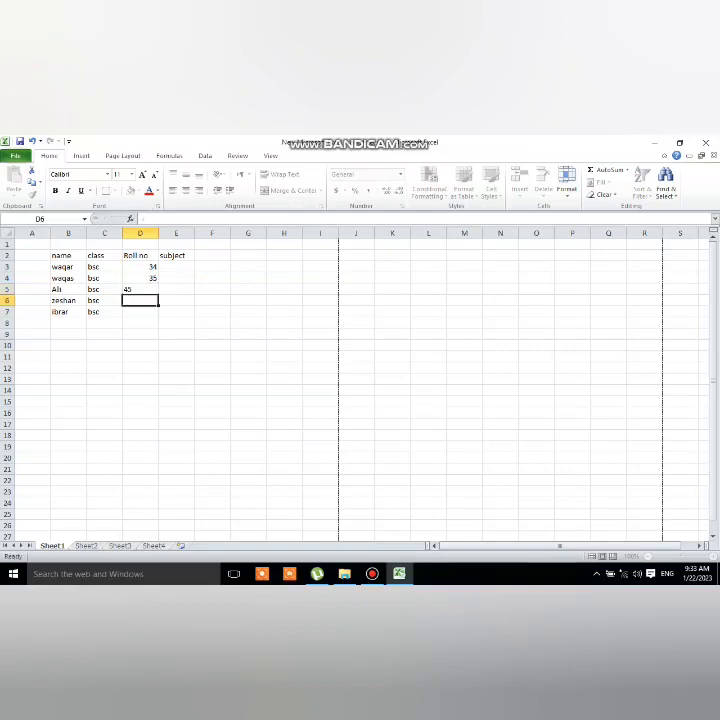
text(54)
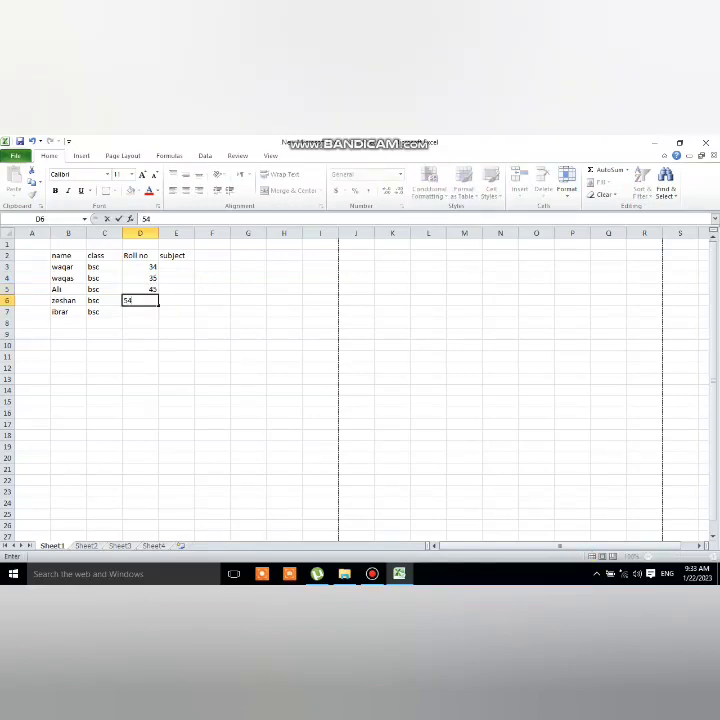
key(Return)
text(54)
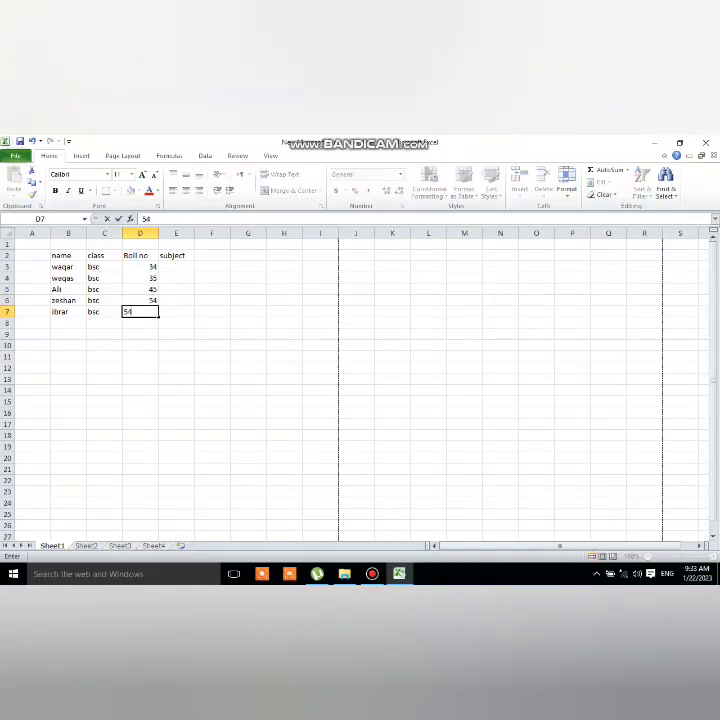
click(176, 266)
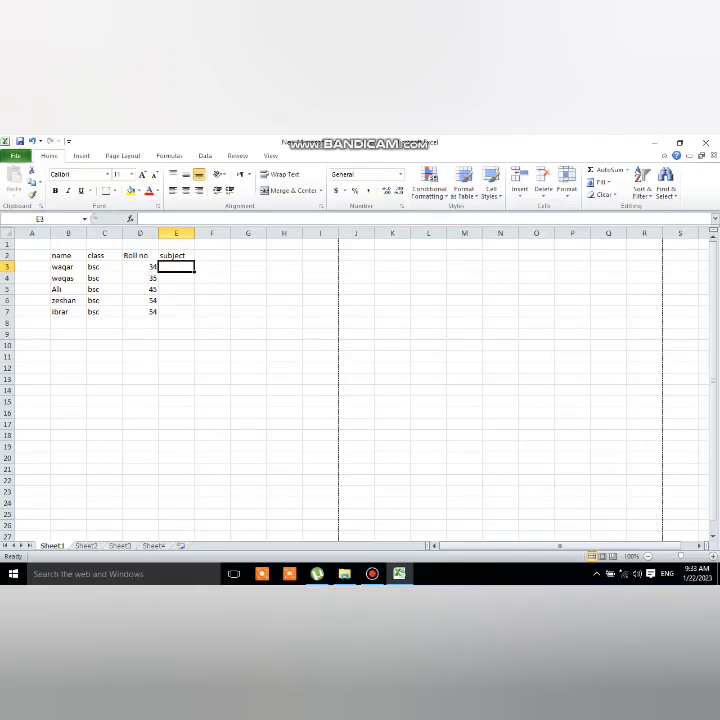
Type database in E3 and fill it down to E7.
text(dat)
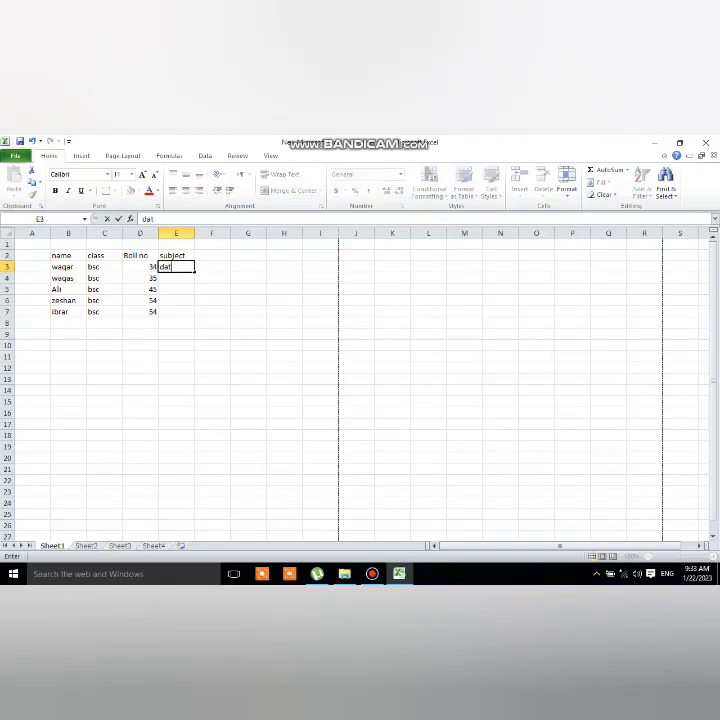
text(a)
text(bas)
text(e)
key(F2)
drag(194, 272, 193, 316)
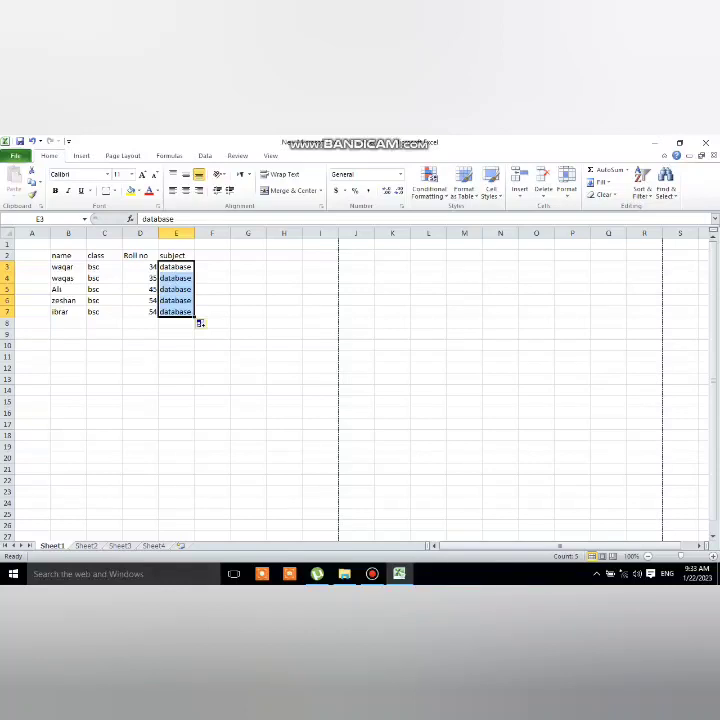
click(212, 255)
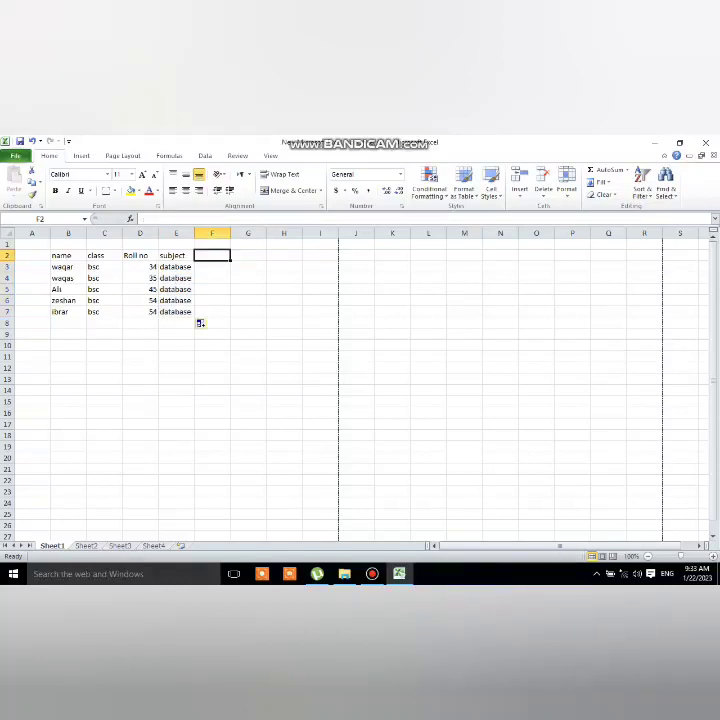
Add the heading number in F2.
text(na)
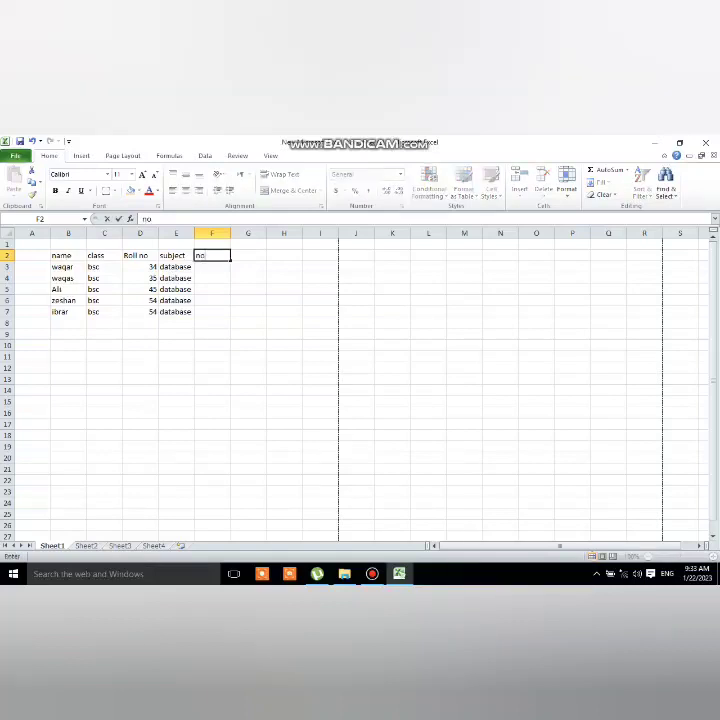
key(BackSpace)
text(um)
text(ber)
key(Return)
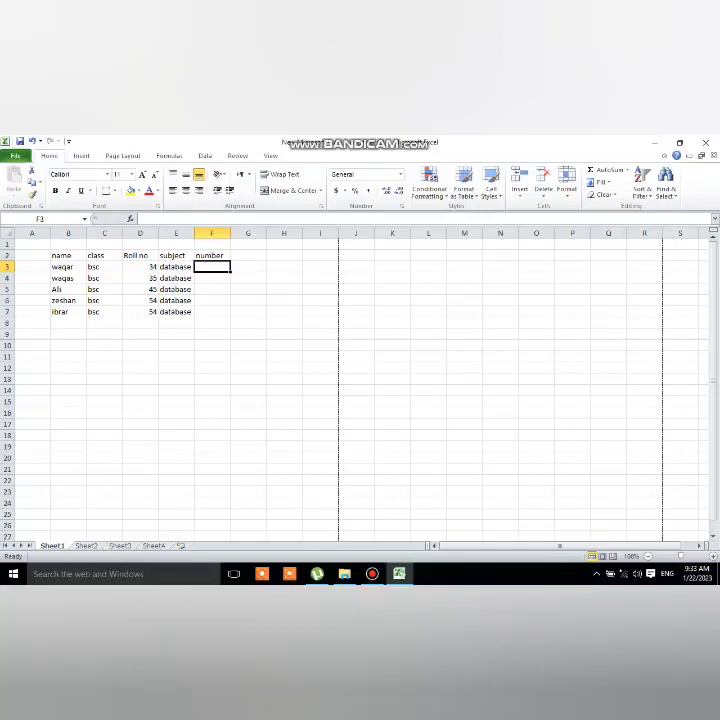
Enter marks 65, 45, 56, 78 and 90 in F3:F7.
text(65)
key(Return)
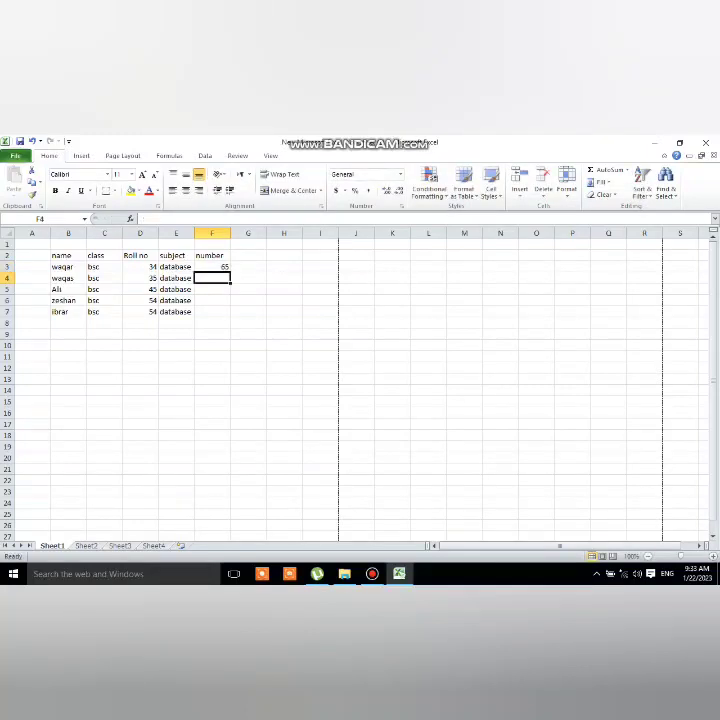
text(45)
key(Return)
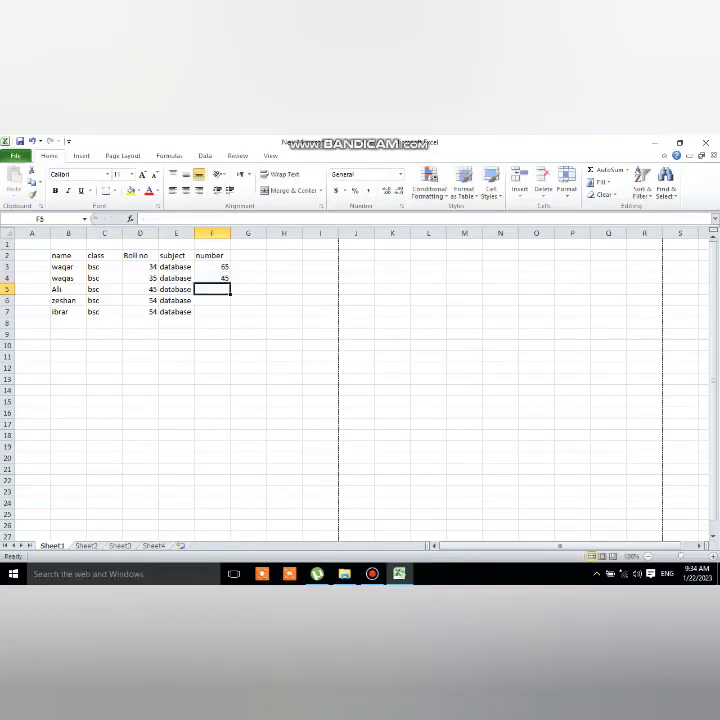
text(56)
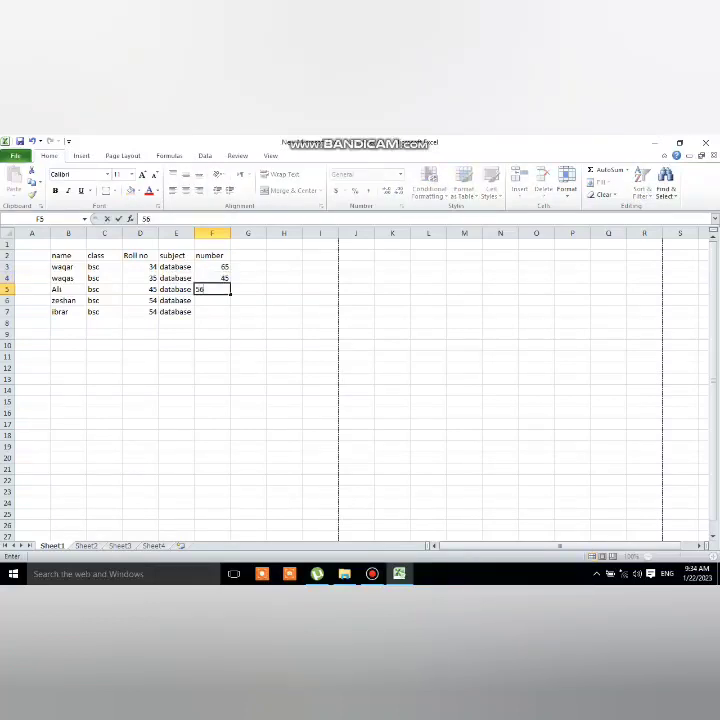
key(Return)
text(78)
key(Return)
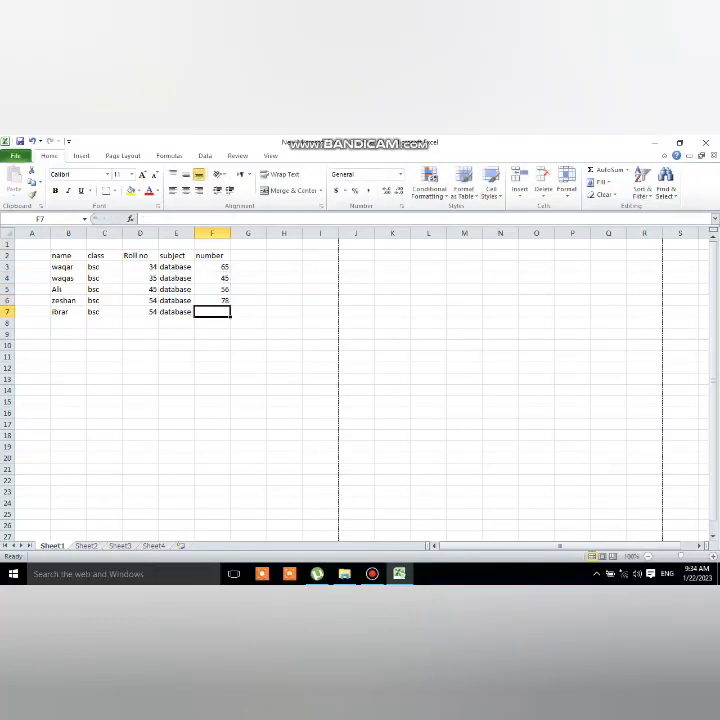
text(90)
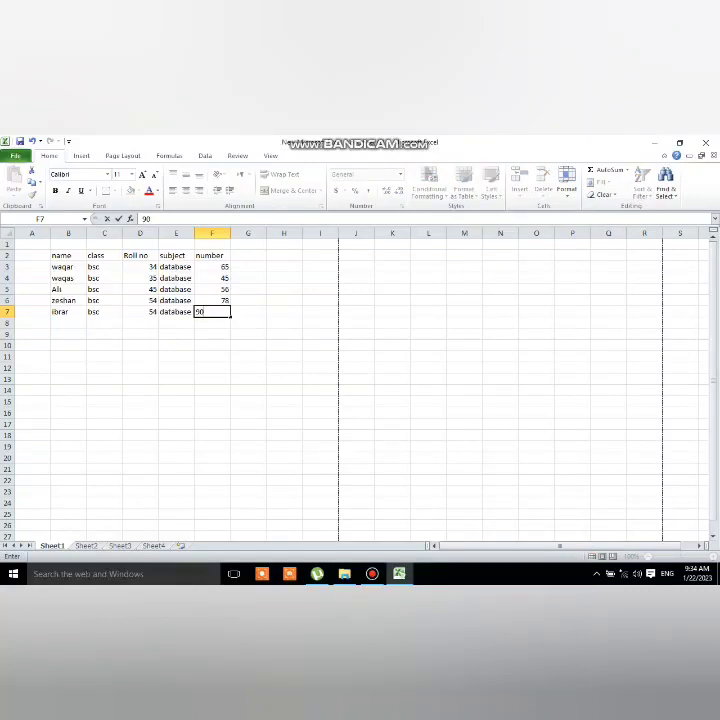
click(248, 300)
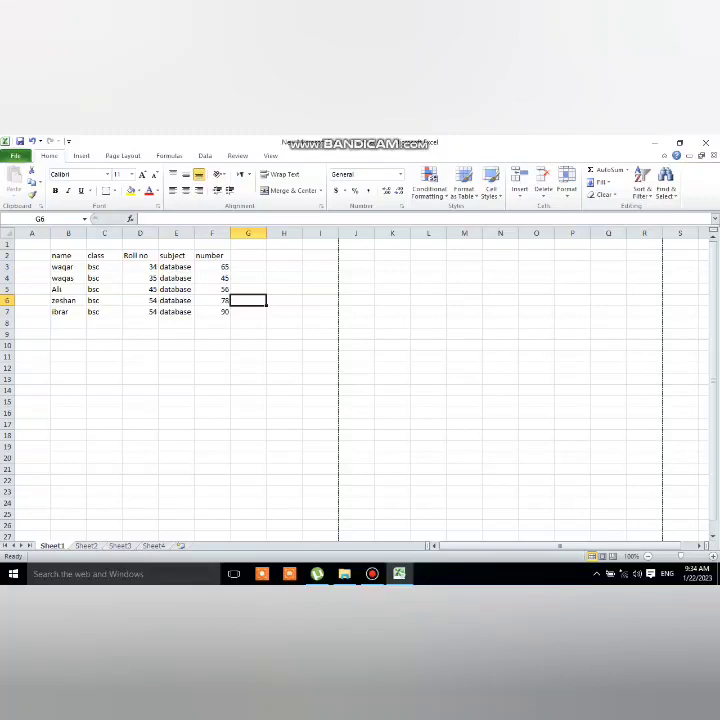
click(248, 255)
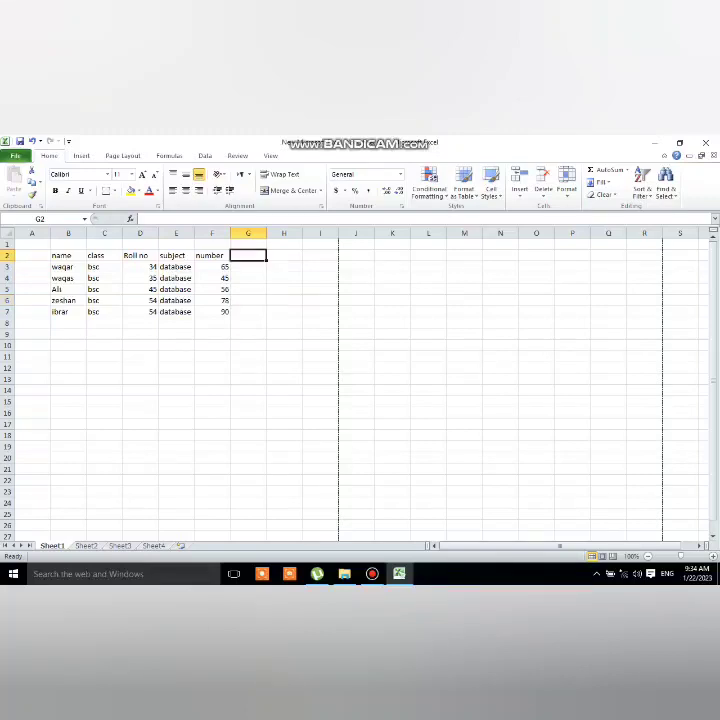
Select the number column cells F2:F7.
click(211, 255)
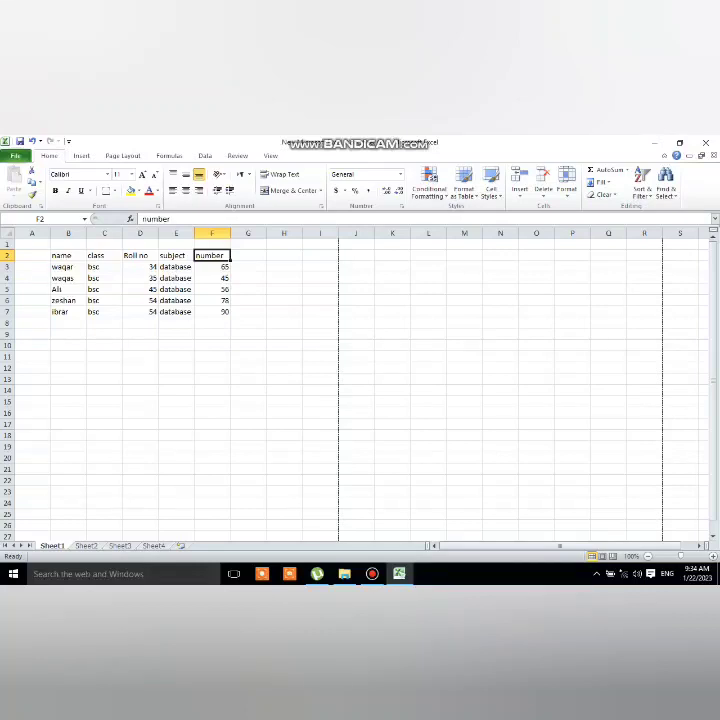
right_click(214, 256)
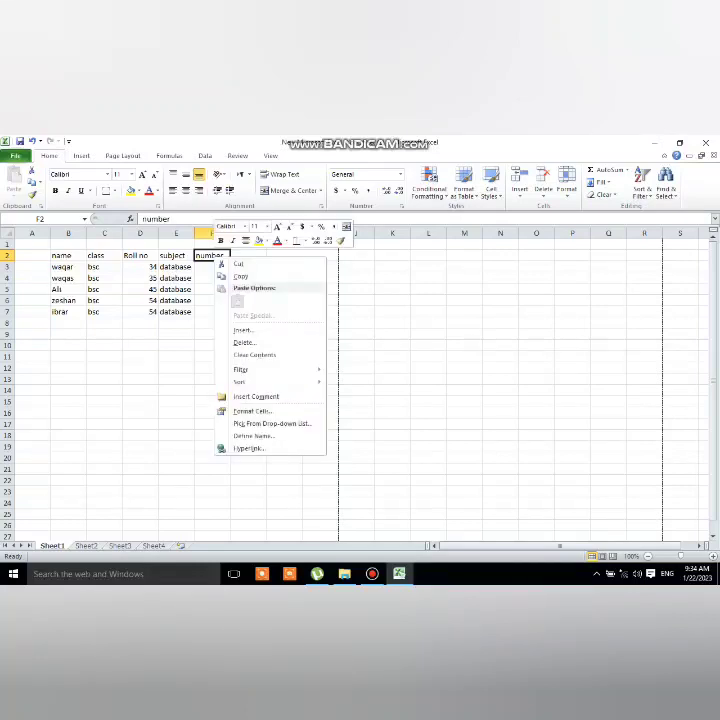
drag(212, 256, 212, 311)
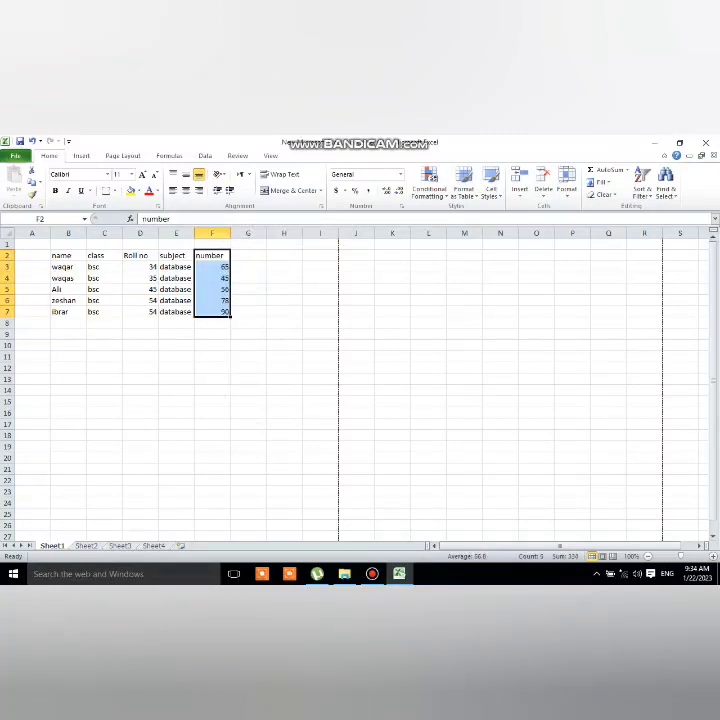
click(212, 289)
drag(212, 256, 212, 311)
click(68, 278)
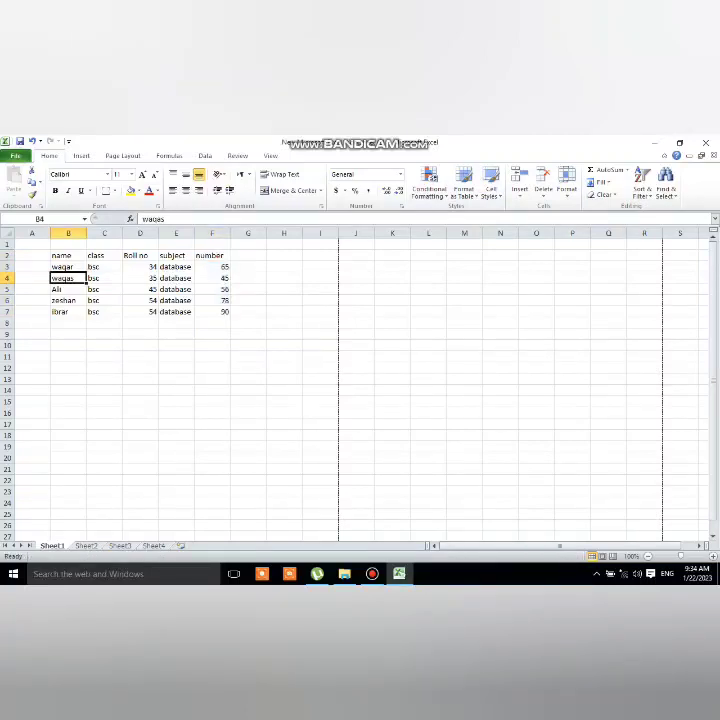
drag(211, 255, 211, 311)
click(211, 255)
click(212, 278)
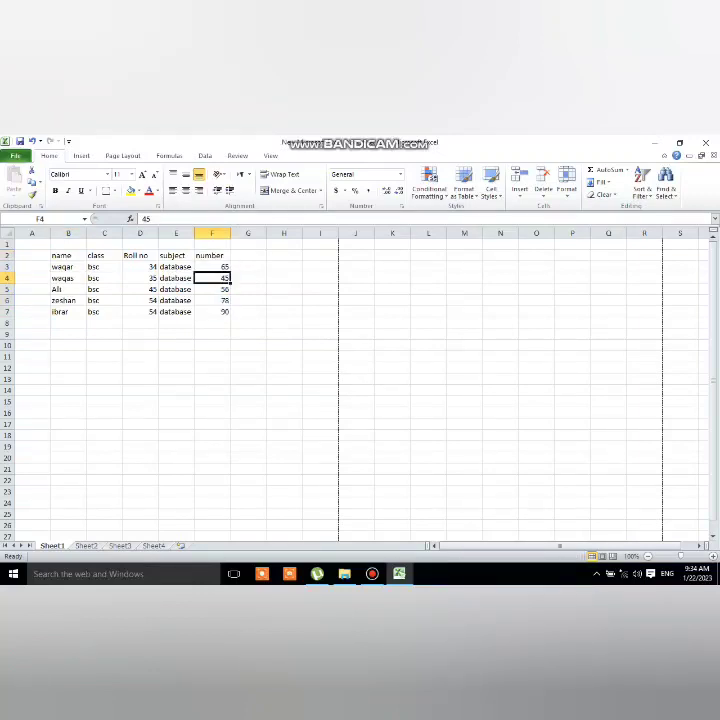
Insert blank cells at F2:F7, shifting the number column right into G.
right_click(212, 278)
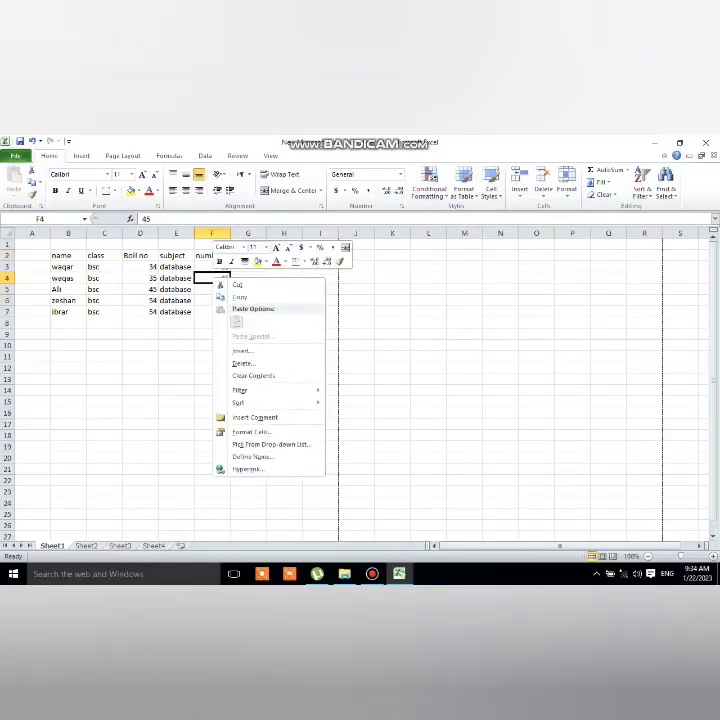
key(Escape)
right_click(208, 256)
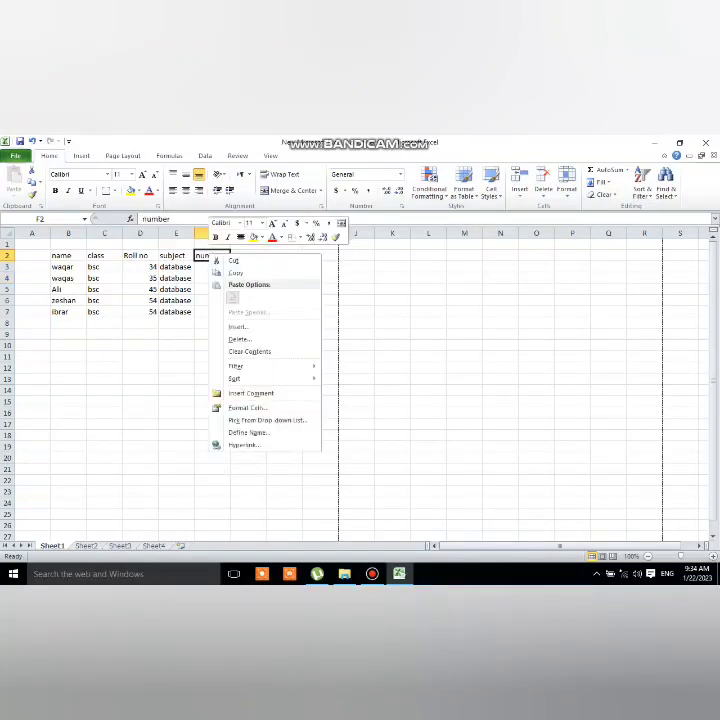
key(Escape)
right_click(208, 256)
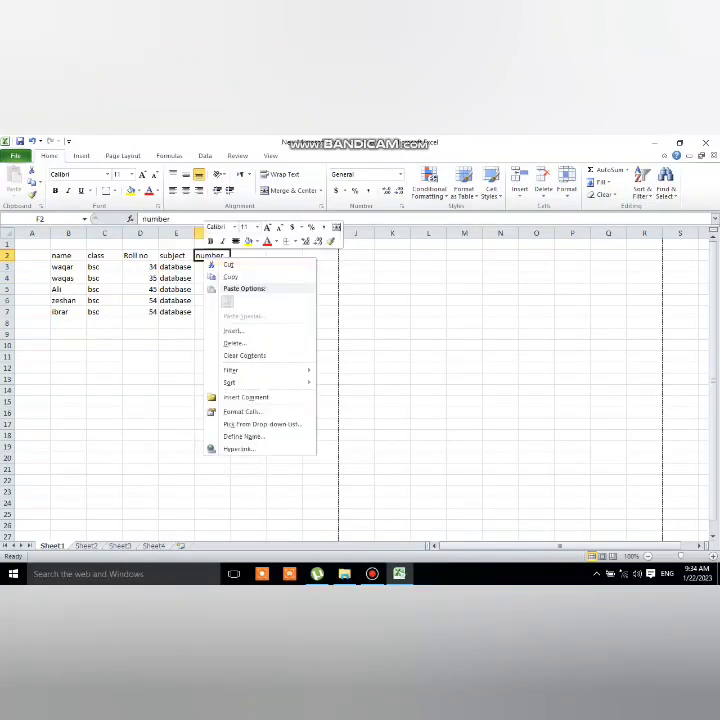
key(Escape)
key(ctrl+shift+Down)
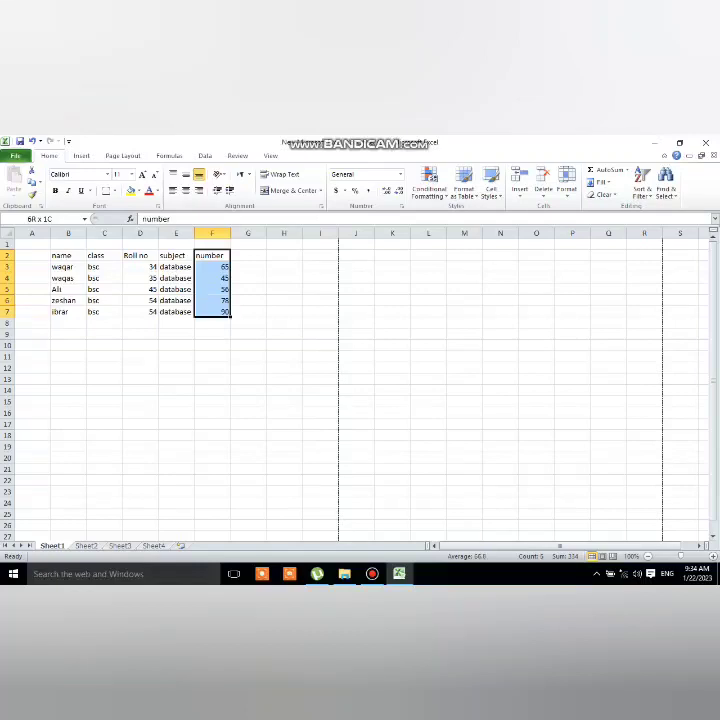
right_click(208, 286)
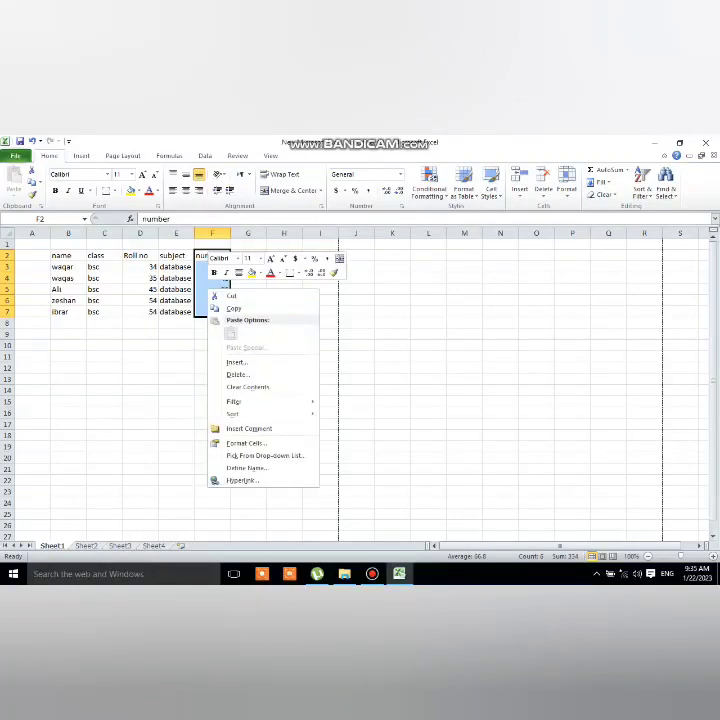
click(236, 362)
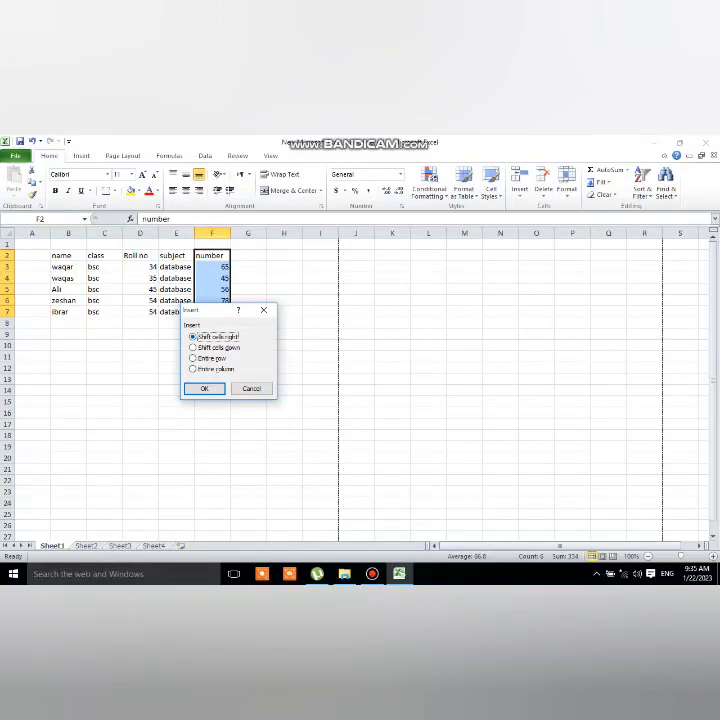
key(Return)
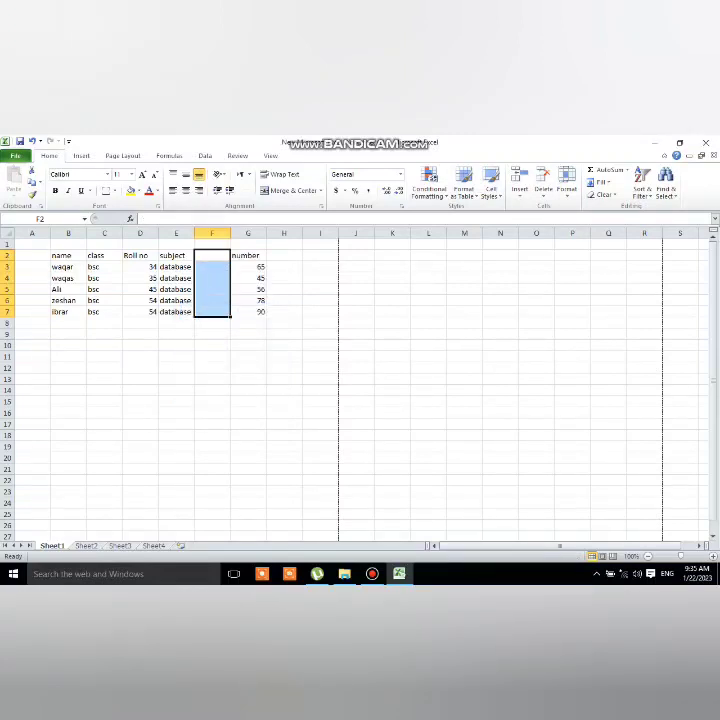
Add the heading 'total nuber' in F2 and fill 100 down F3:F7.
ctrl+scroll(360, 390, down, 1)
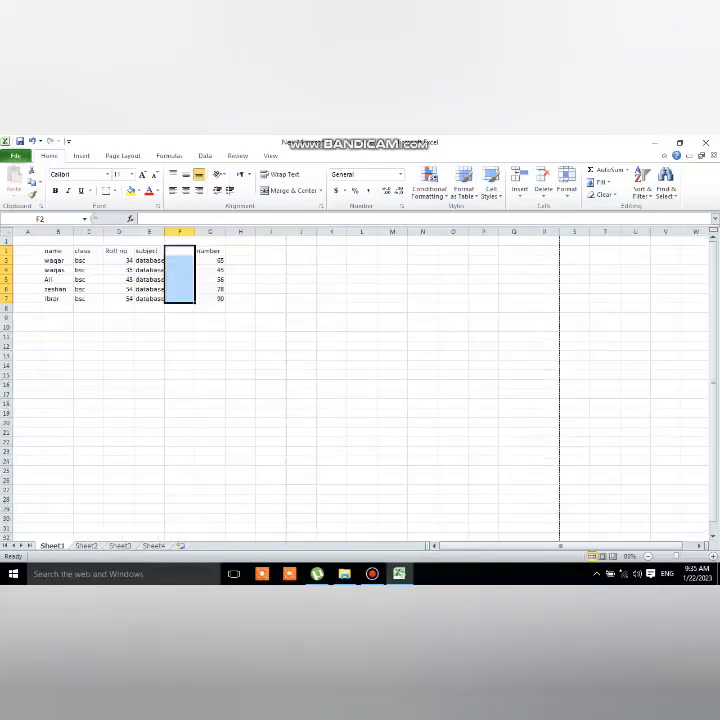
click(180, 355)
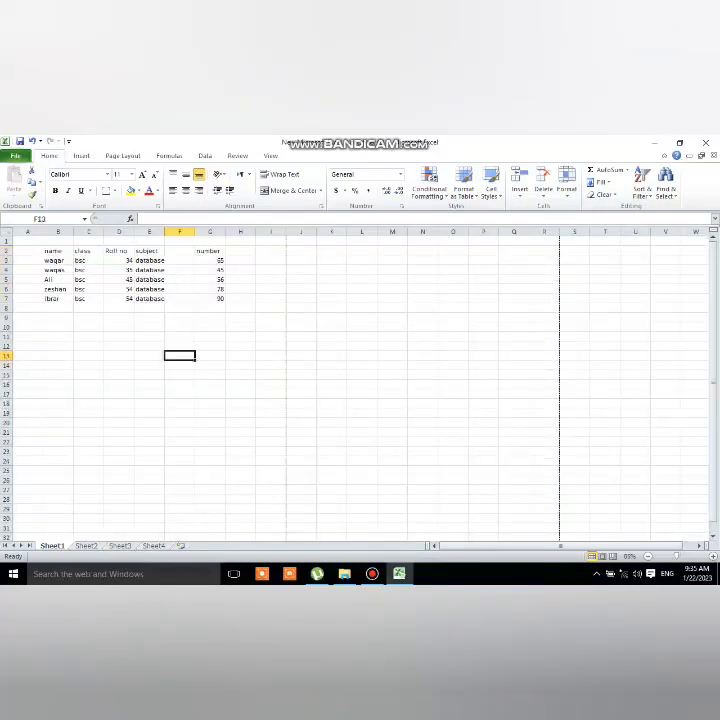
click(180, 250)
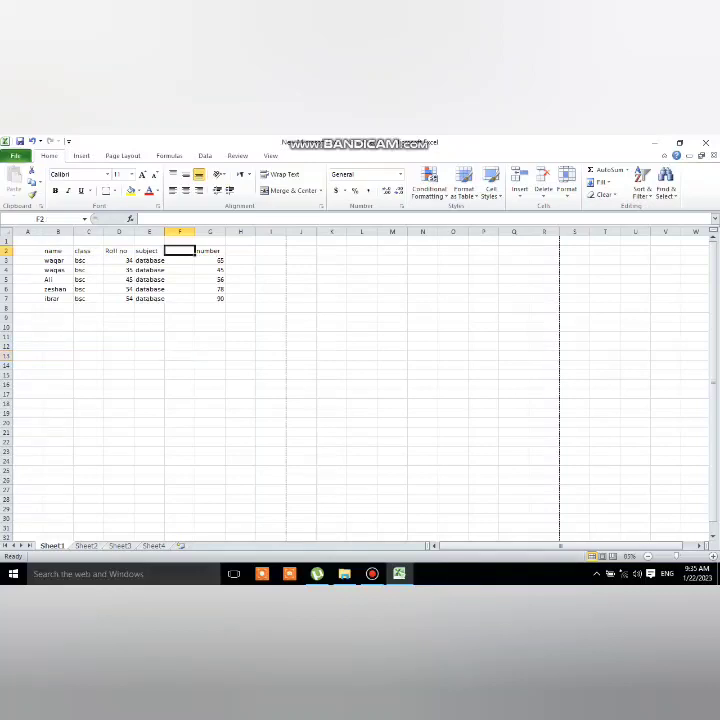
text(to)
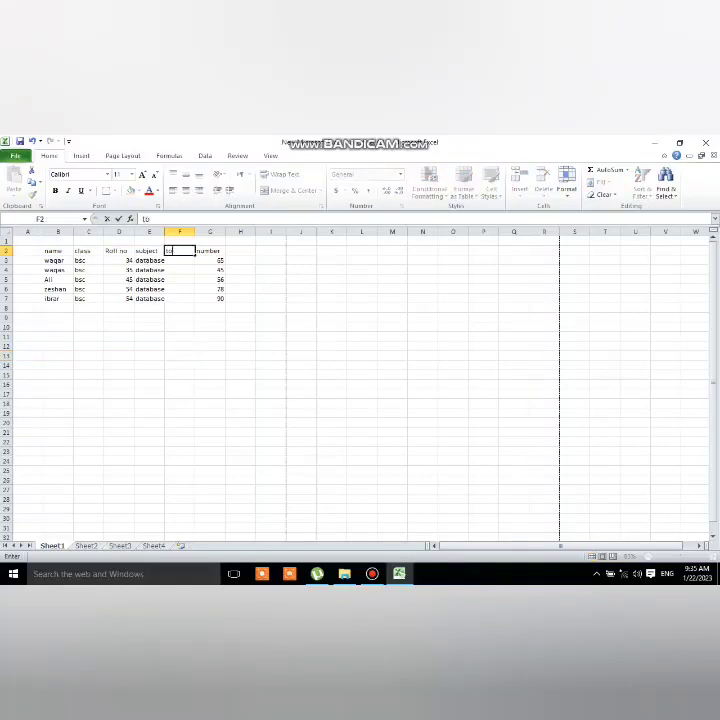
text(tal nu)
text(ber)
key(Return)
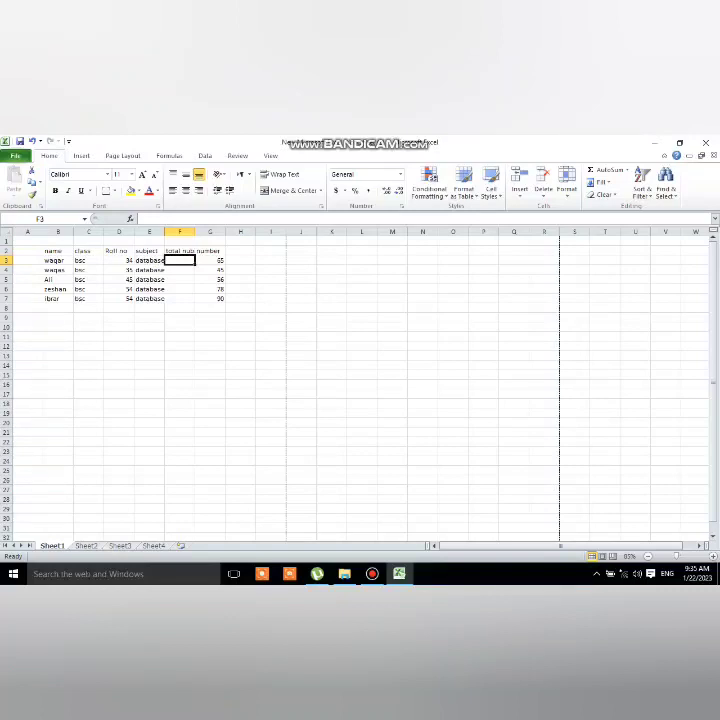
text(100)
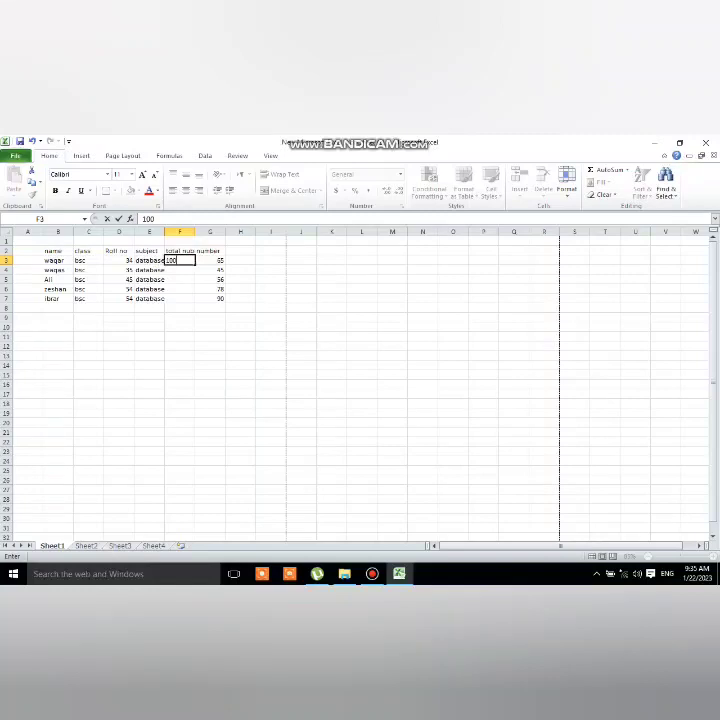
click(195, 264)
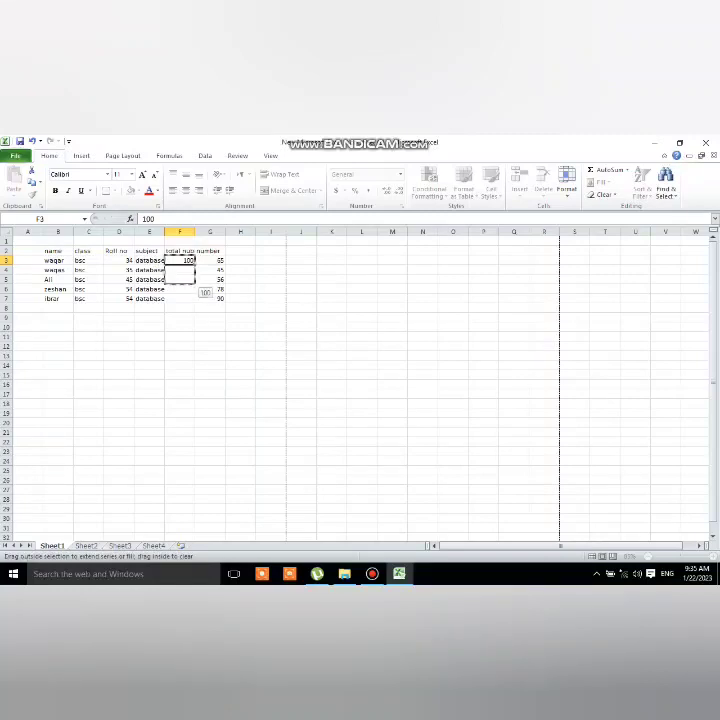
drag(195, 264, 196, 303)
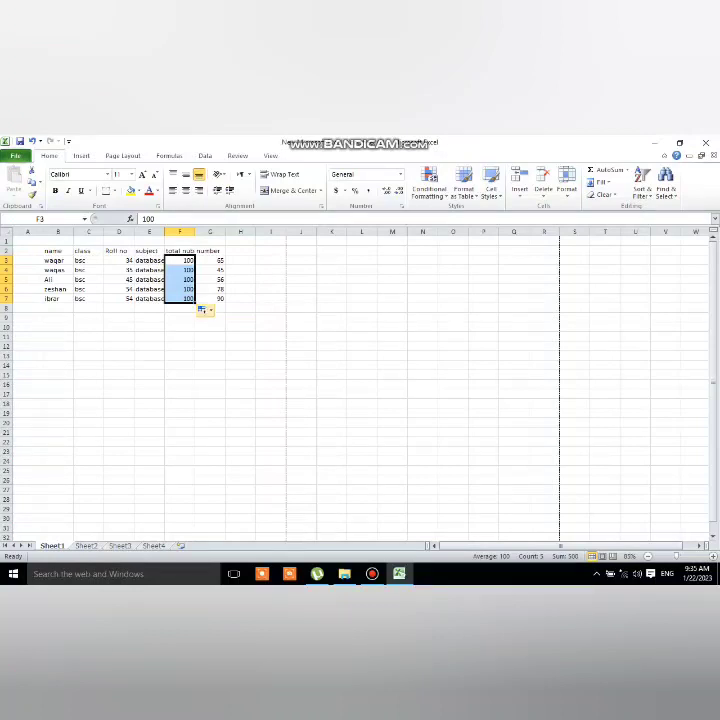
click(210, 327)
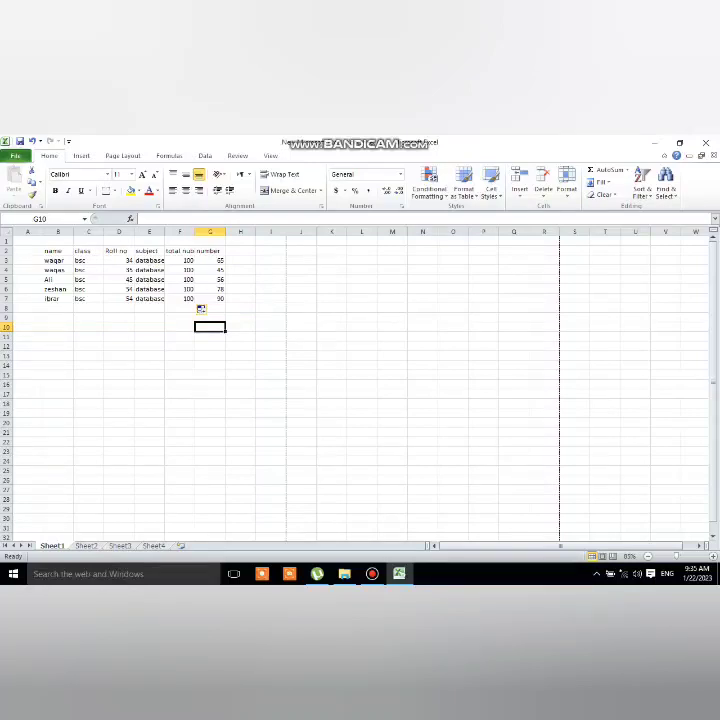
Autofit column F to the 'total nuber' heading after trying and undoing Wrap Text.
click(180, 250)
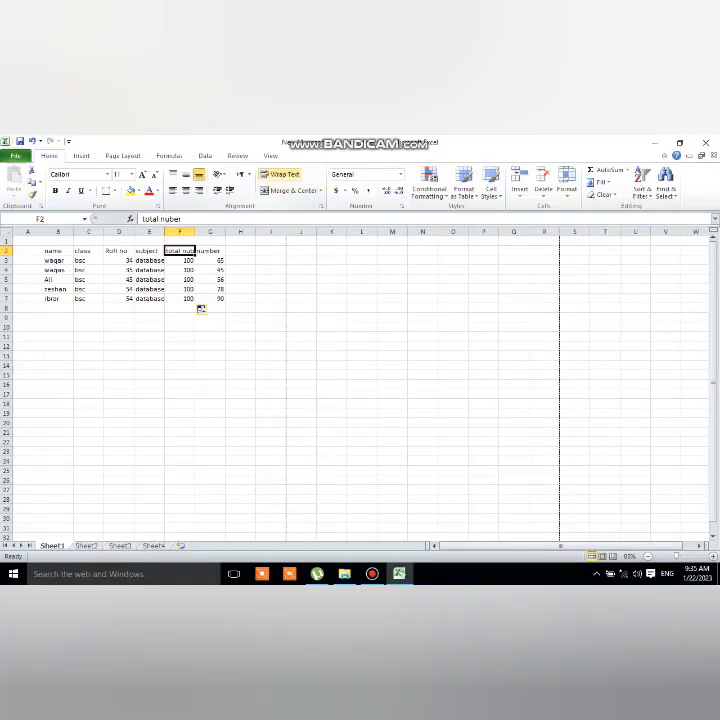
click(280, 174)
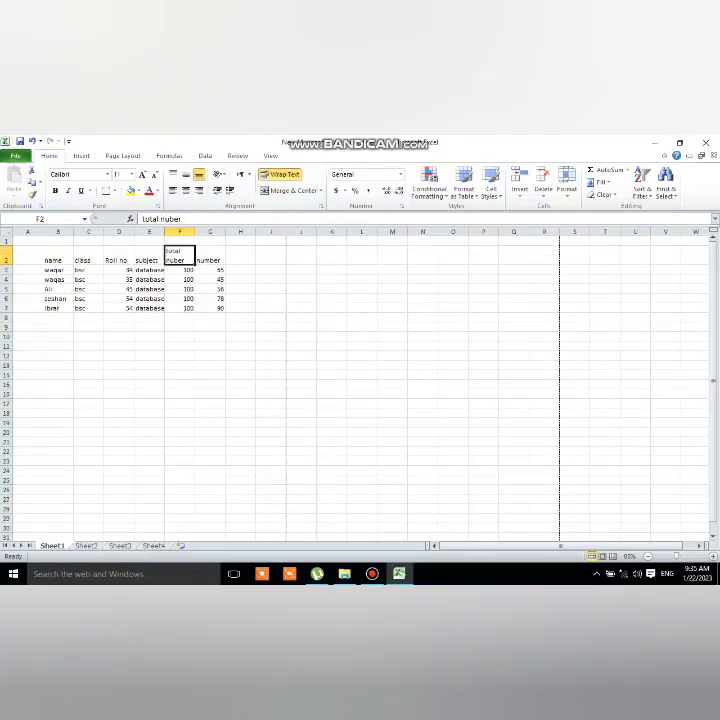
key(ctrl+z)
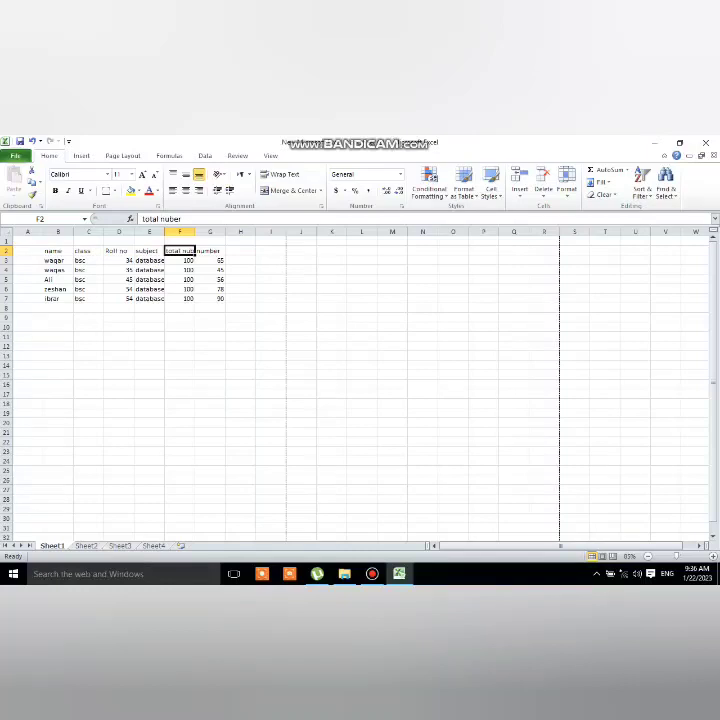
mouse_move(195, 231)
mouse_down()
mouse_move(204, 231)
mouse_move(189, 231)
mouse_up()
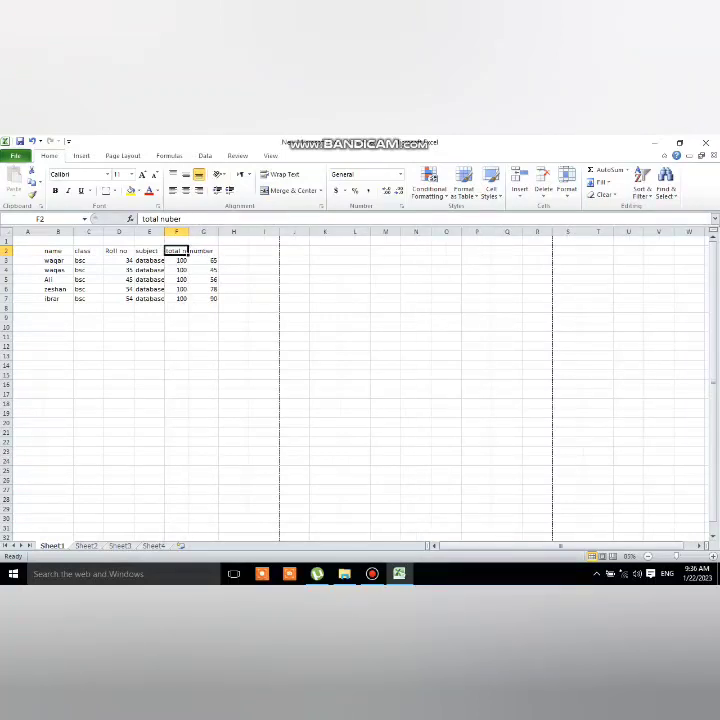
double_click(189, 231)
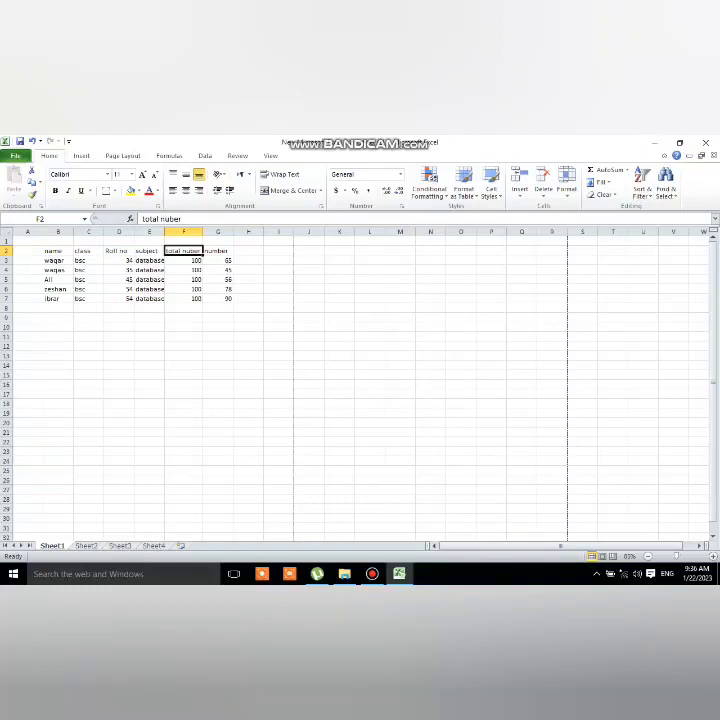
mouse_move(57, 250)
mouse_down()
mouse_move(185, 298)
mouse_move(217, 298)
mouse_move(217, 308)
mouse_up()
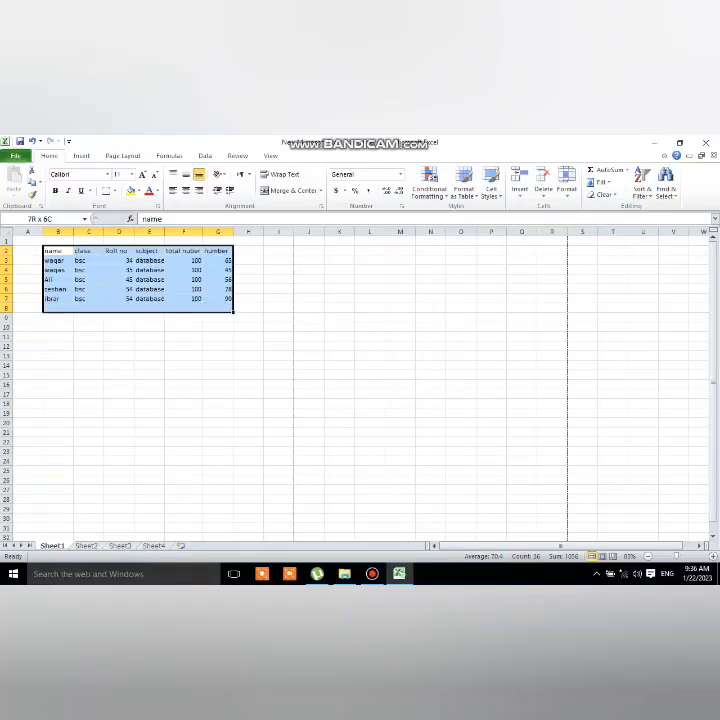
click(248, 298)
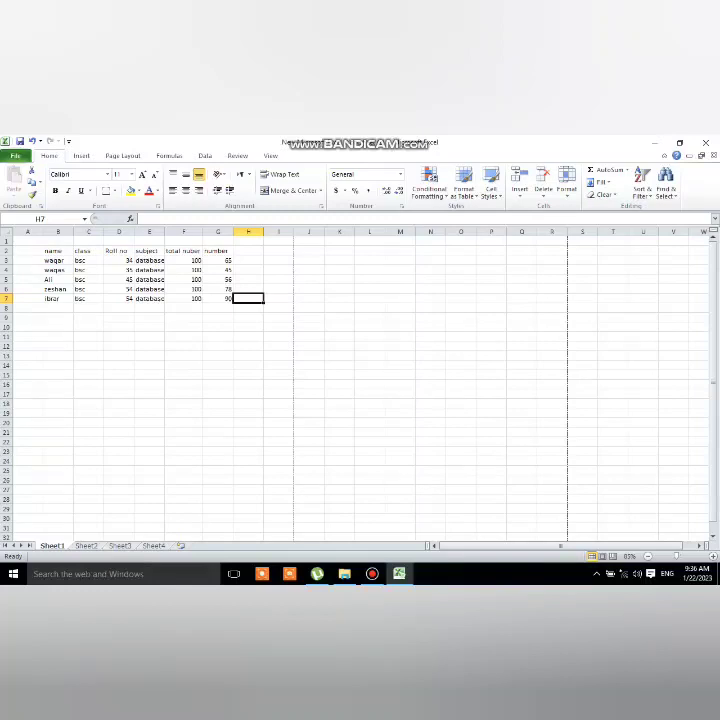
Merge and centre B1:G1 and enter the title 'Result card' in it.
drag(50, 241, 218, 241)
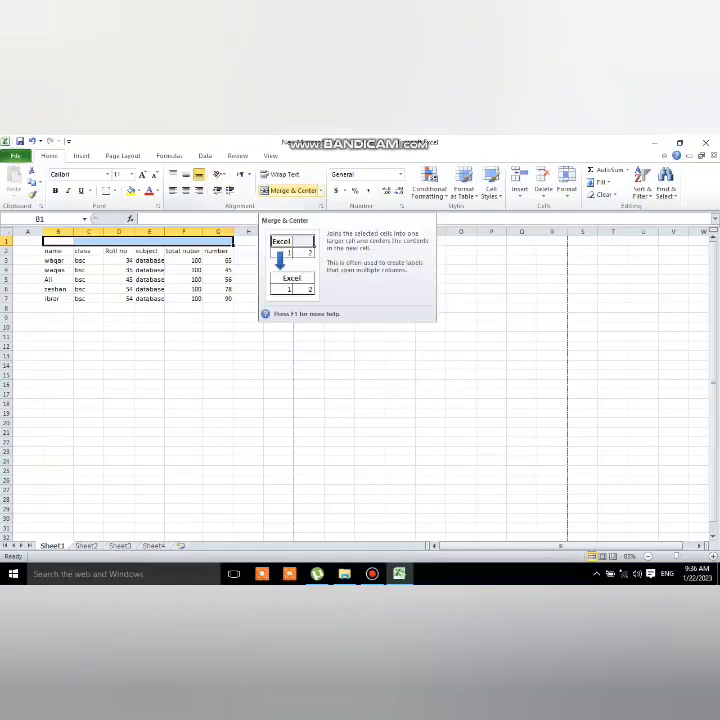
click(290, 190)
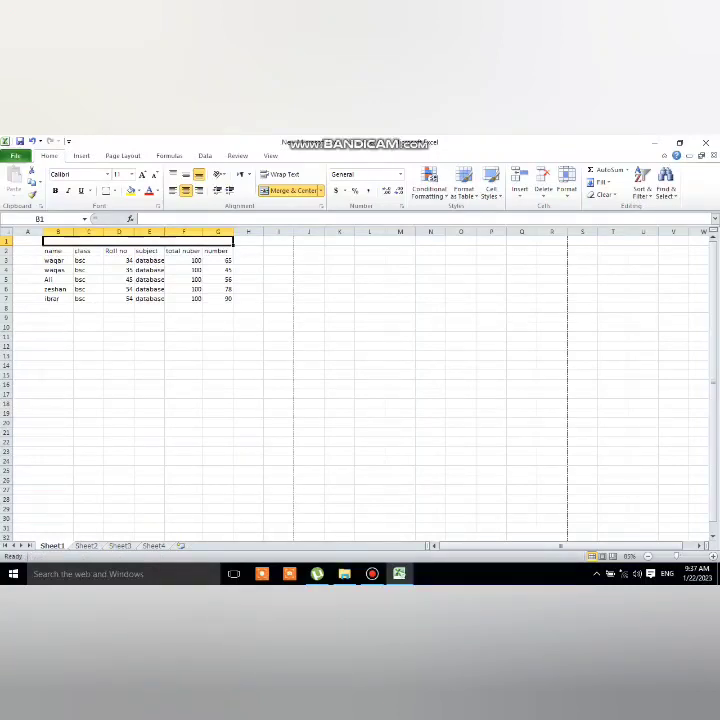
text(r)
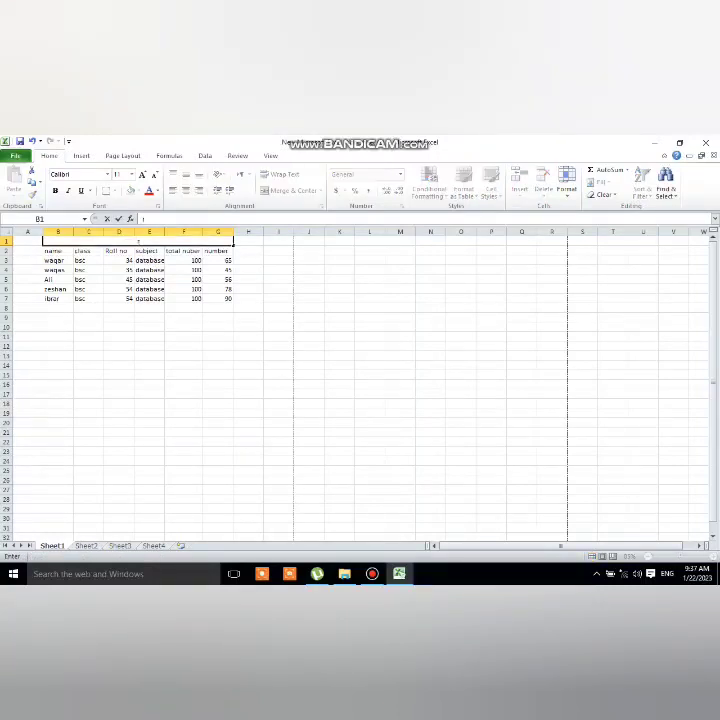
text(r)
key(BackSpace)
key(BackSpace)
text(R)
text(esult)
text( card)
click(149, 289)
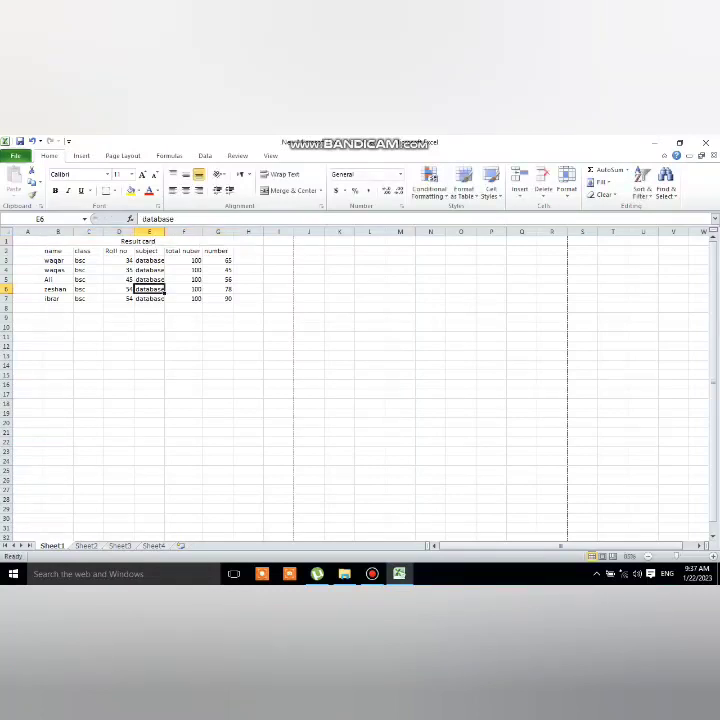
click(138, 241)
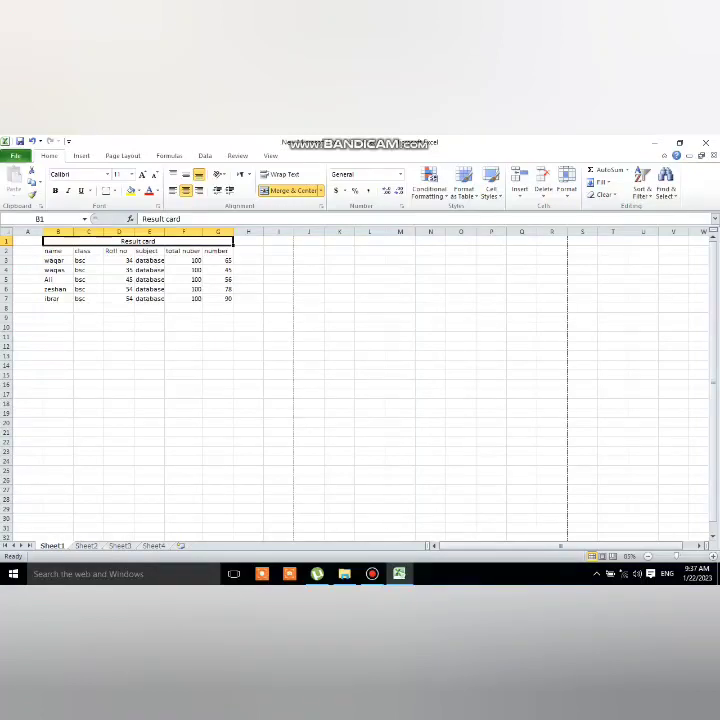
Set the Result card title text to 22-point font size.
double_click(149, 241)
drag(155, 241, 44, 241)
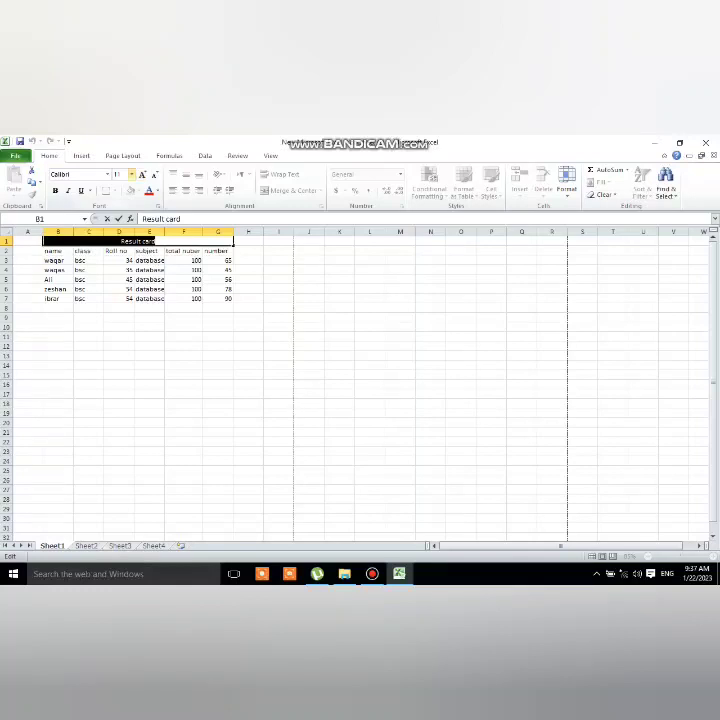
click(131, 174)
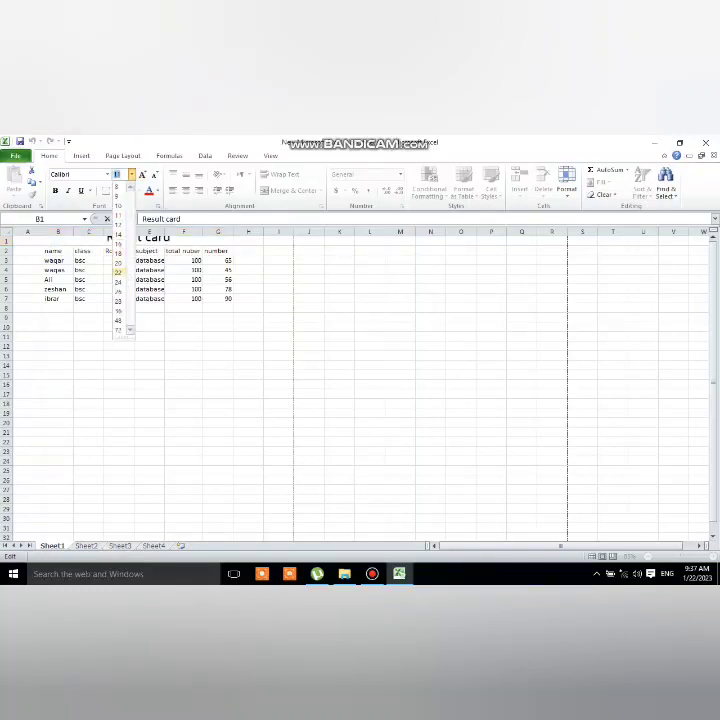
click(118, 272)
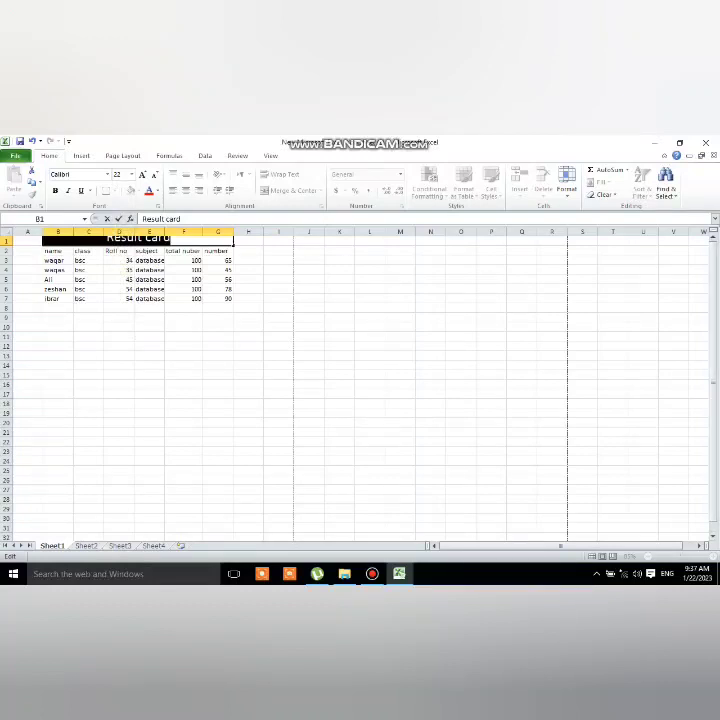
click(233, 252)
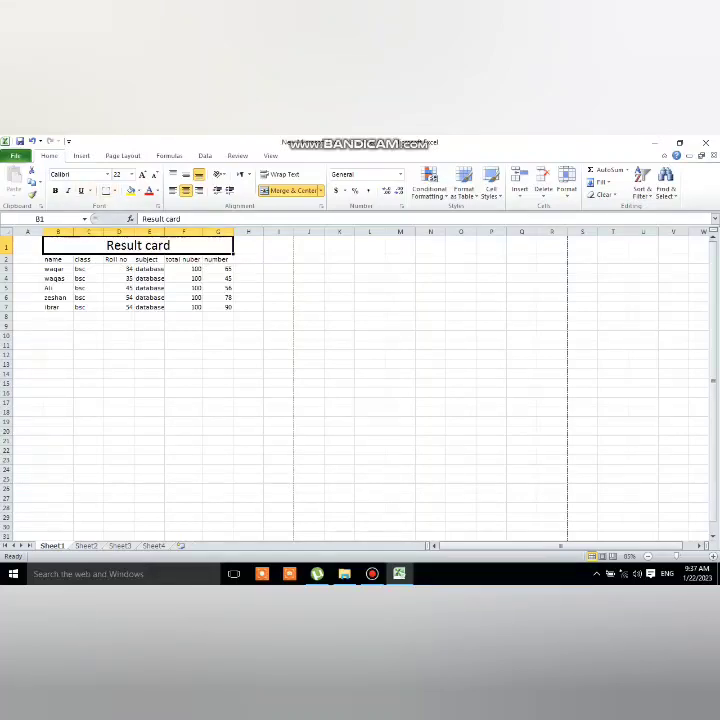
Make the whole Result card title text bold with Ctrl+B.
key(F2)
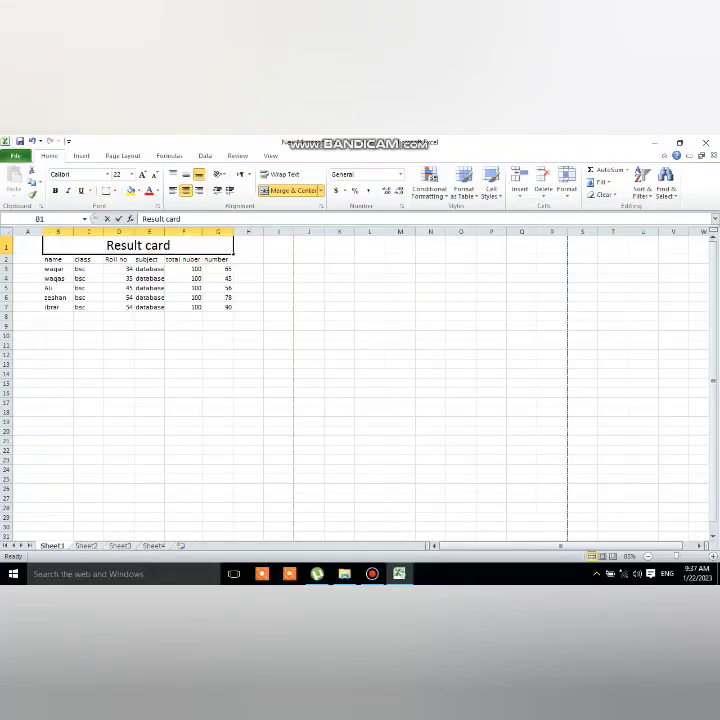
key(shift+Left)
key(shift+Left)
key(shift+Left)
key(shift+Left)
key(shift+Left)
key(shift+Left)
key(End)
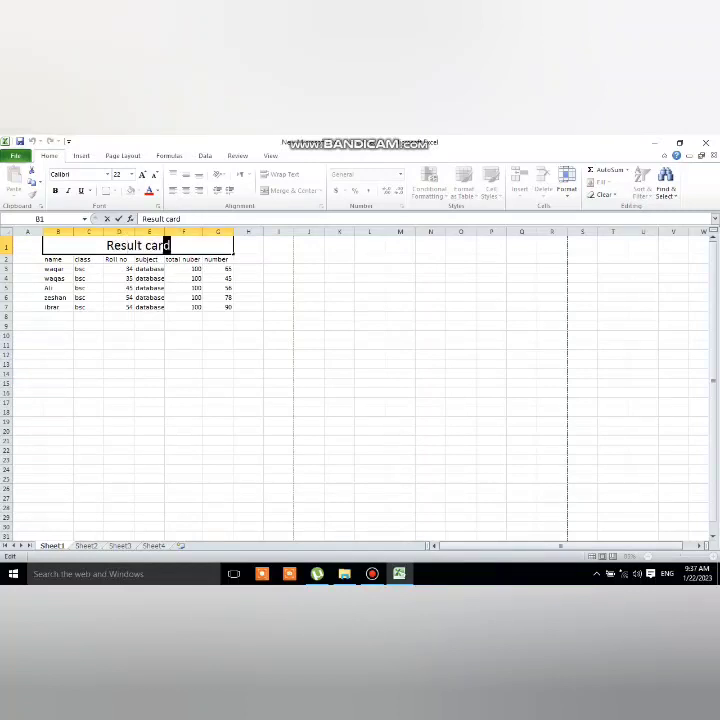
key(shift+Left)
key(shift+Left)
key(shift+Left)
key(shift+Home)
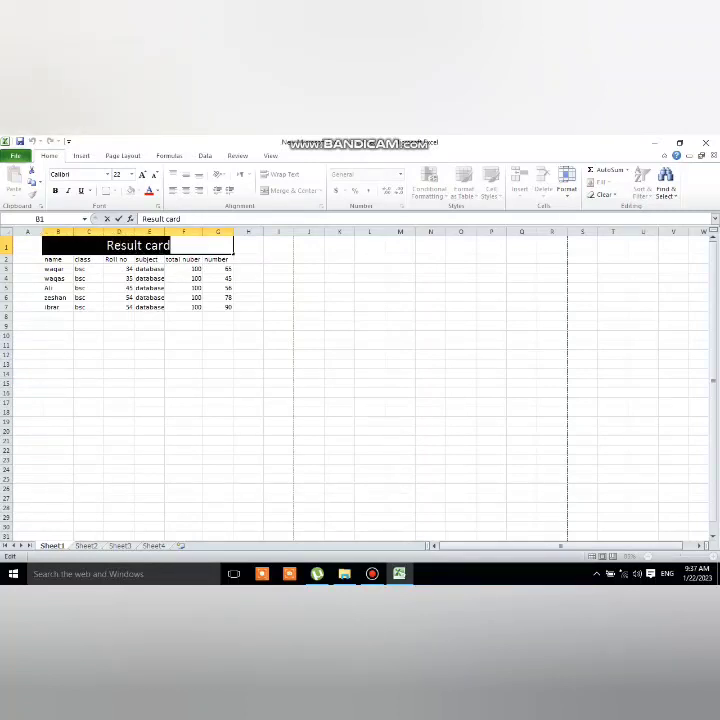
key(ctrl+b)
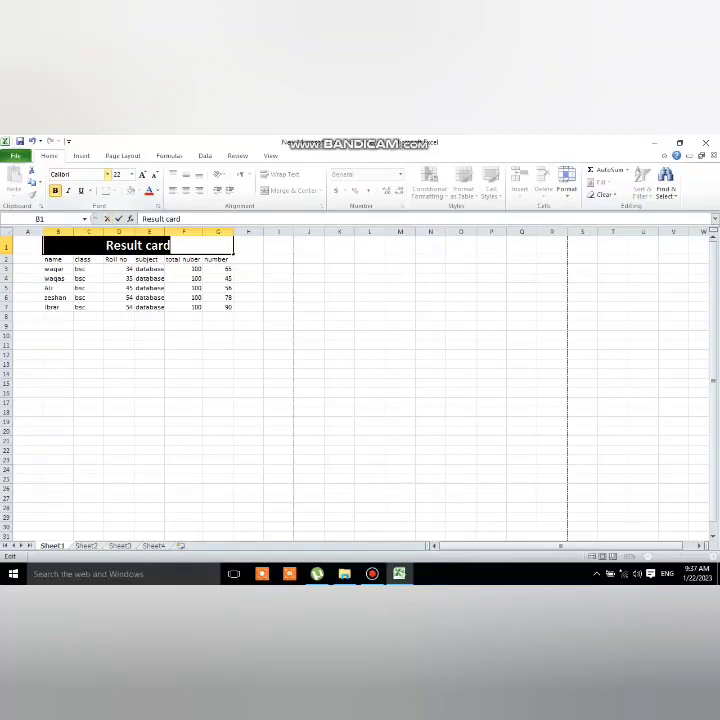
Change the title font to Arial Rounded MT Bold after trying Blackadder ITC.
click(107, 174)
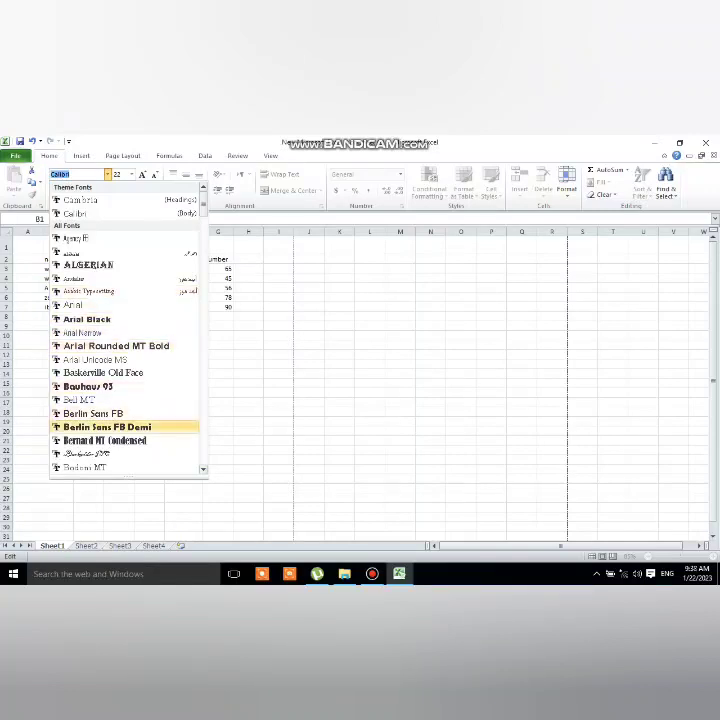
click(85, 453)
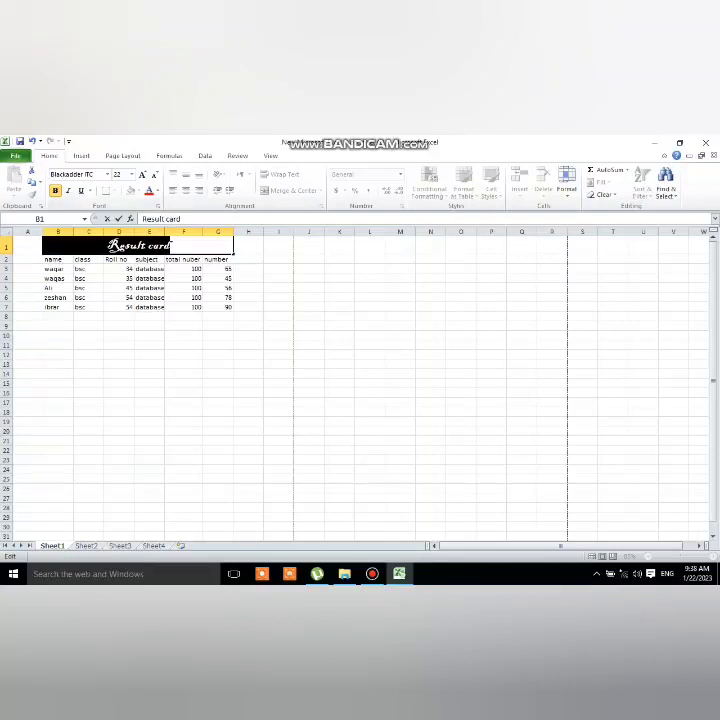
click(107, 174)
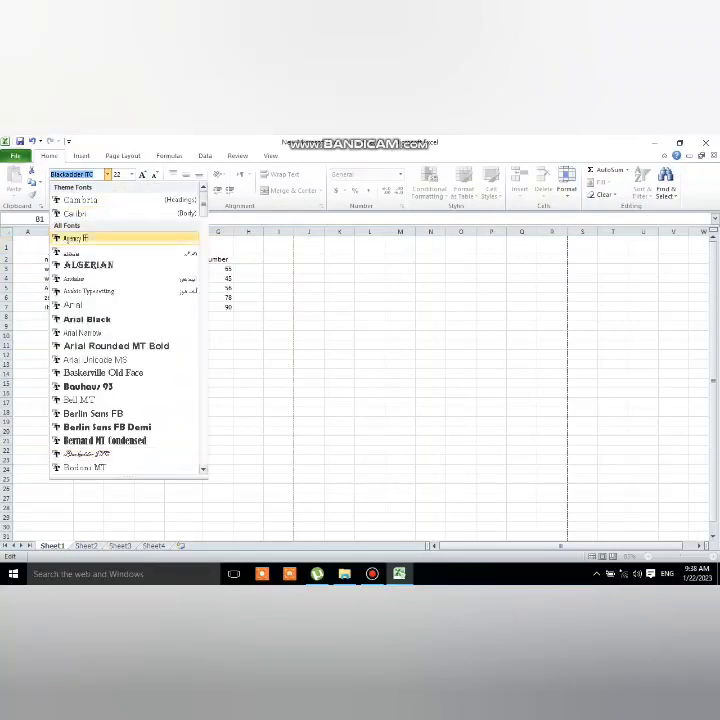
click(115, 345)
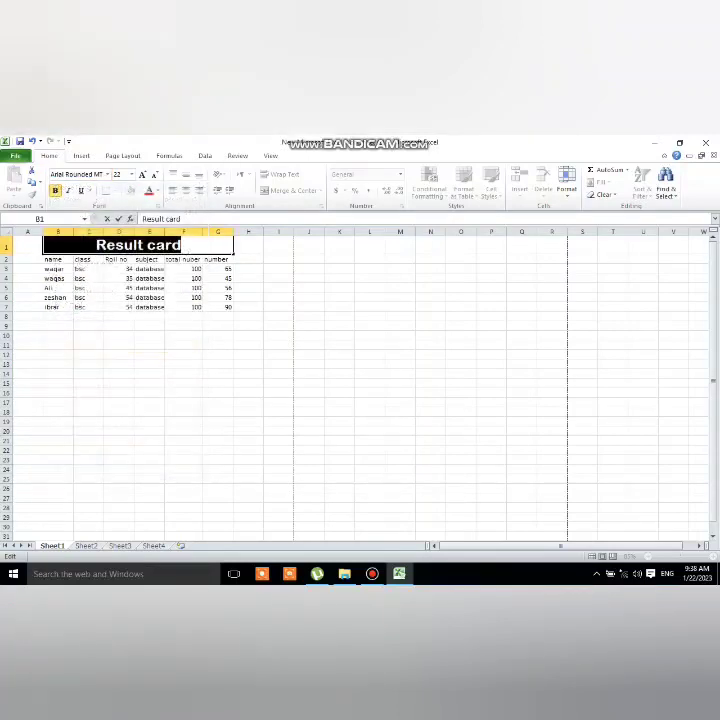
click(149, 334)
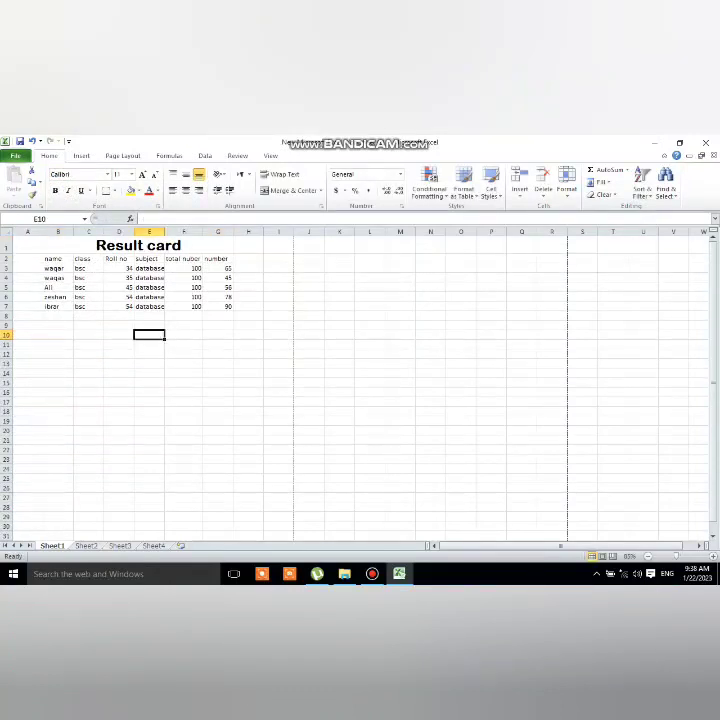
Colour the Result card title text blue.
click(138, 245)
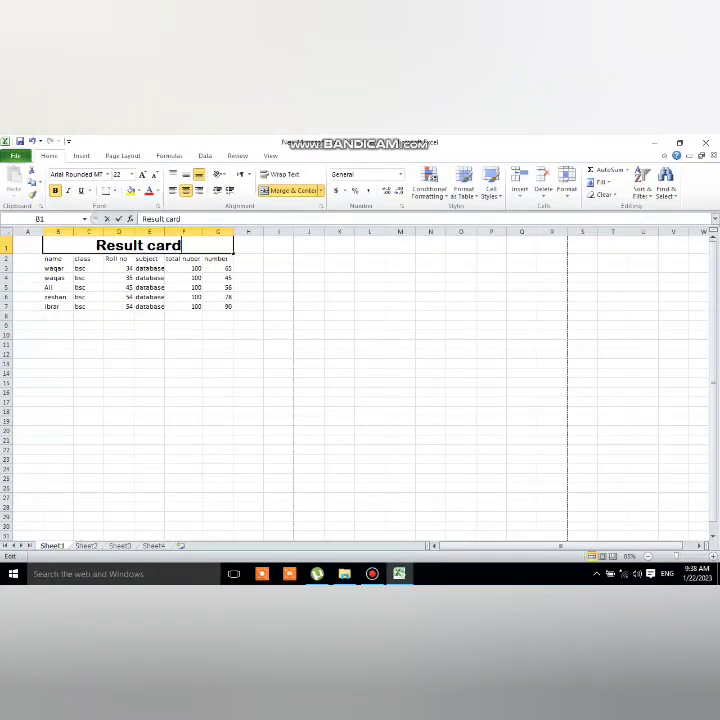
double_click(170, 245)
drag(180, 245, 97, 246)
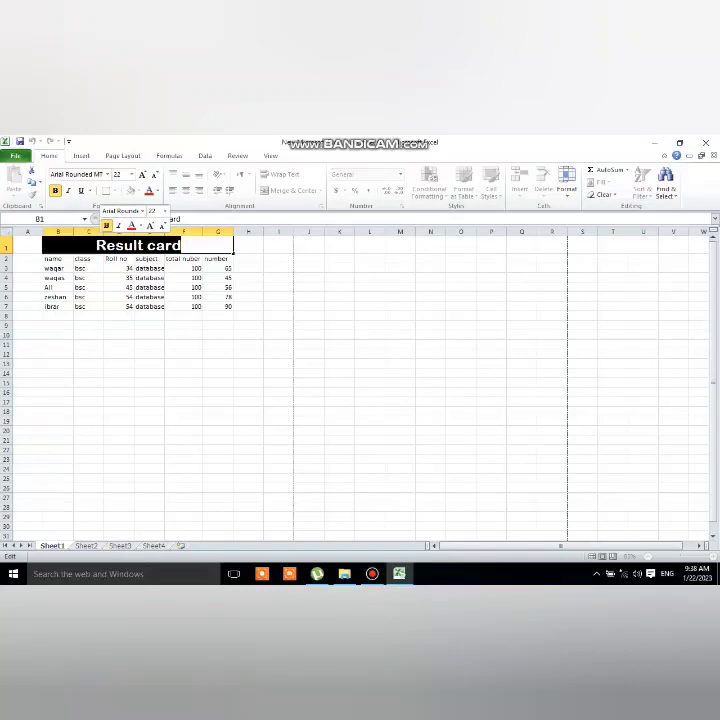
click(156, 190)
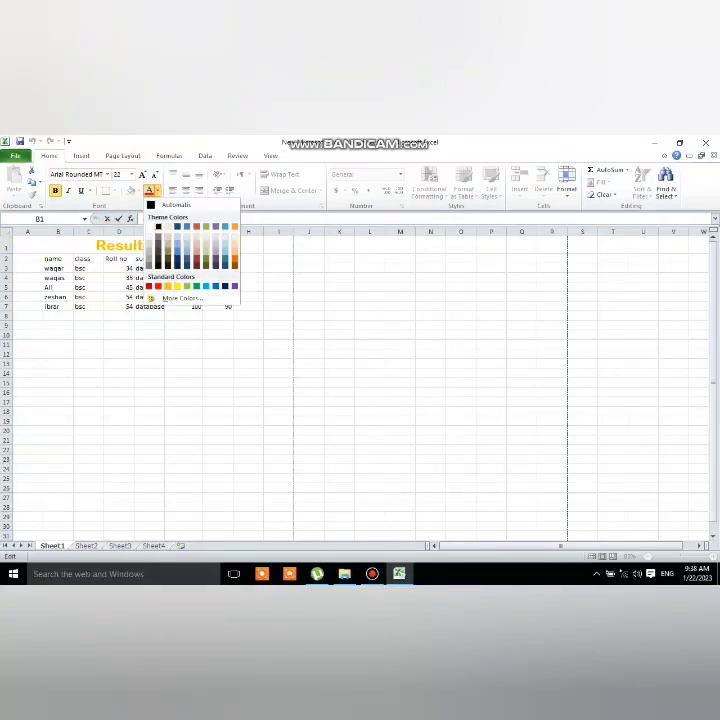
click(186, 228)
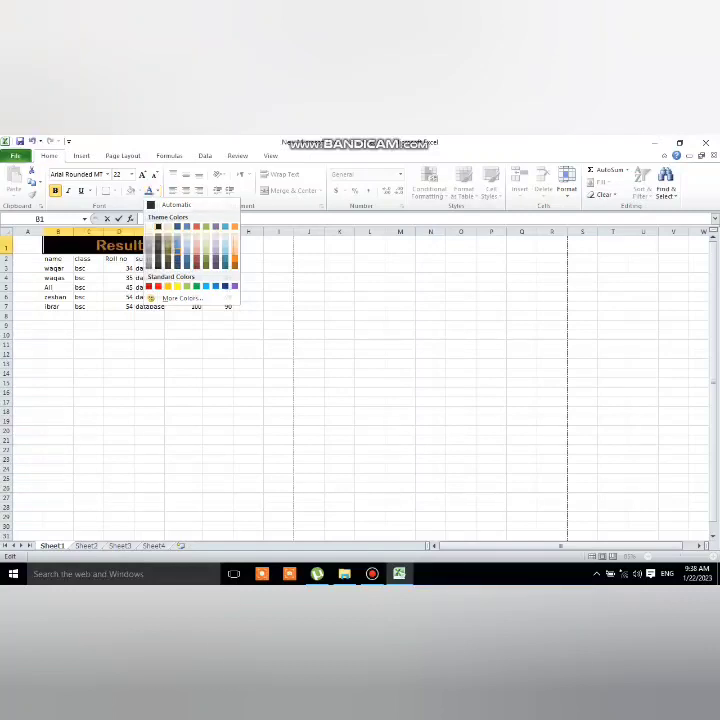
click(118, 344)
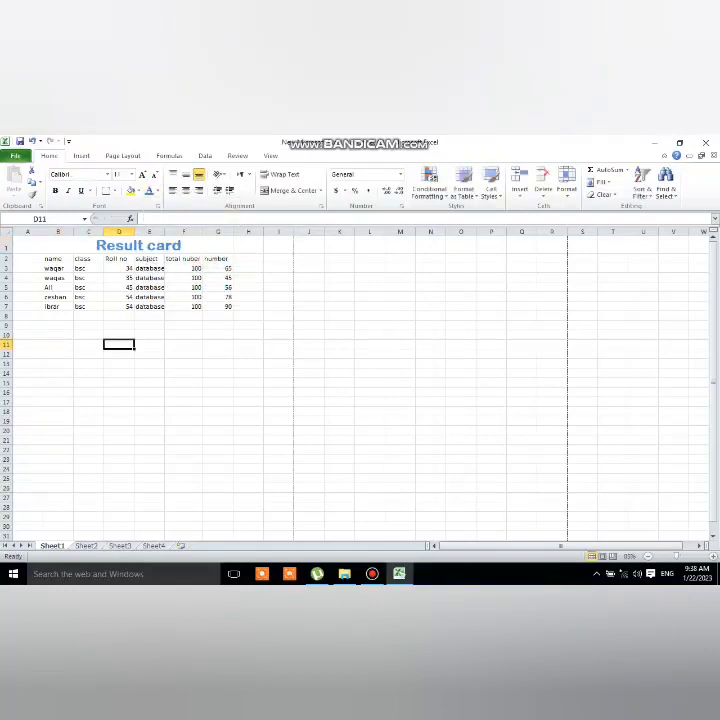
click(58, 315)
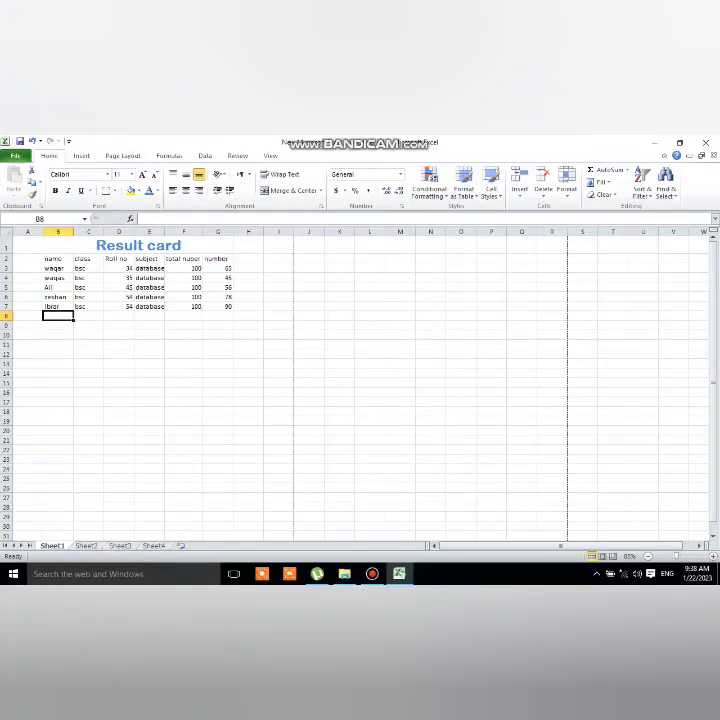
drag(58, 315, 151, 316)
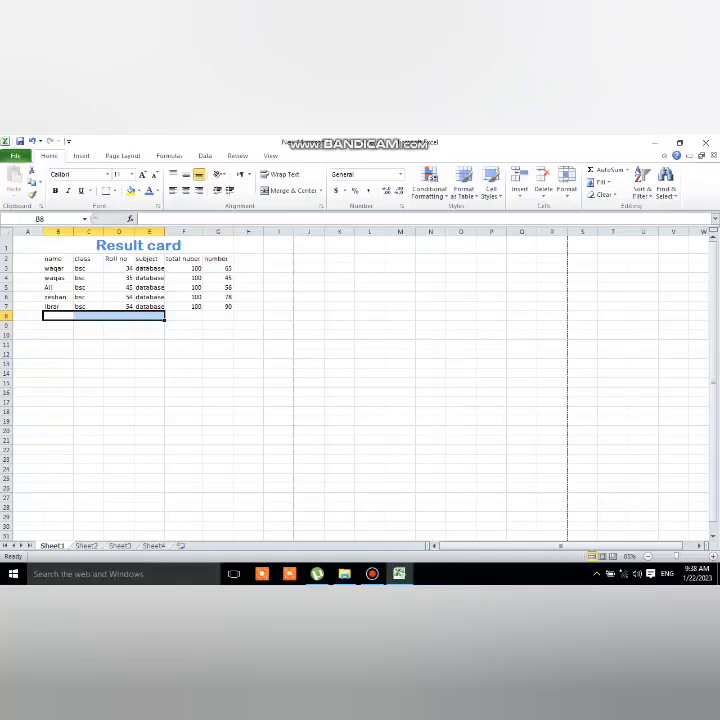
click(290, 190)
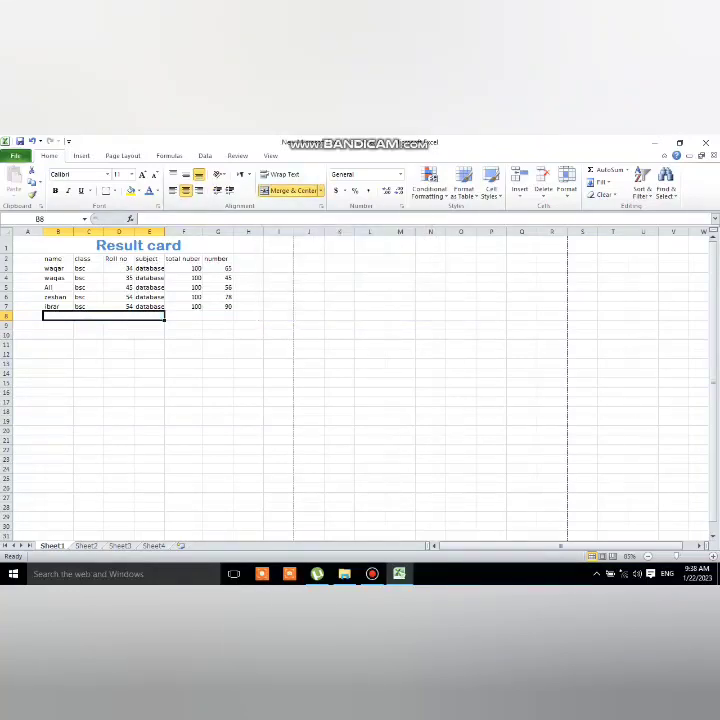
text(to)
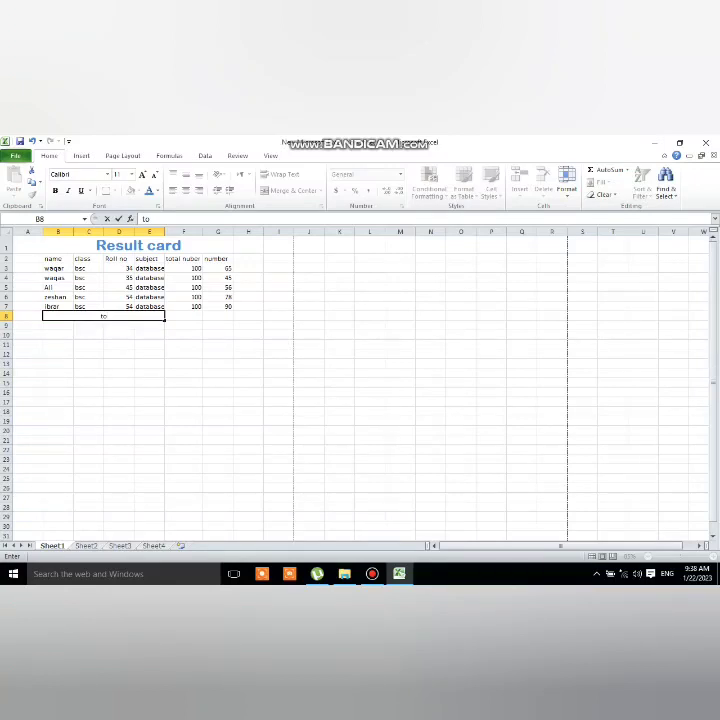
drag(183, 316, 55, 316)
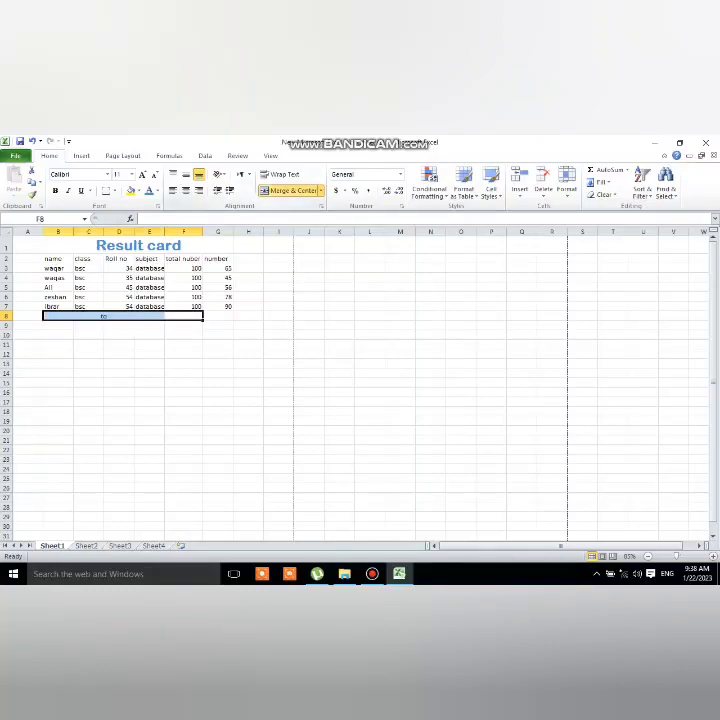
click(290, 190)
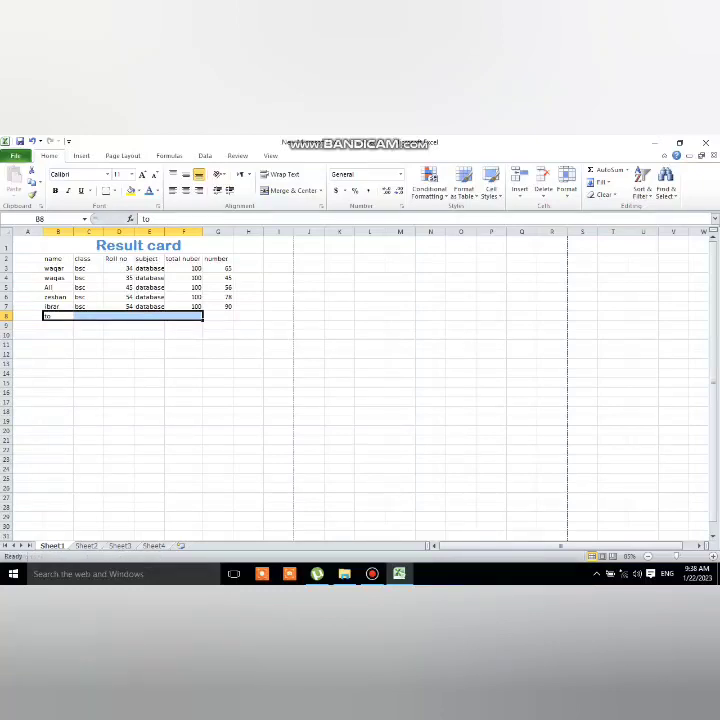
click(149, 316)
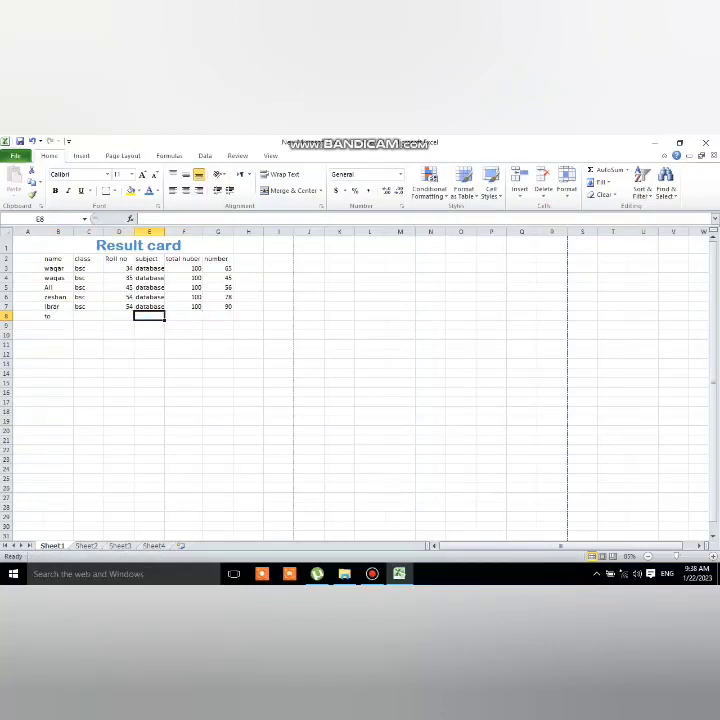
drag(57, 316, 185, 316)
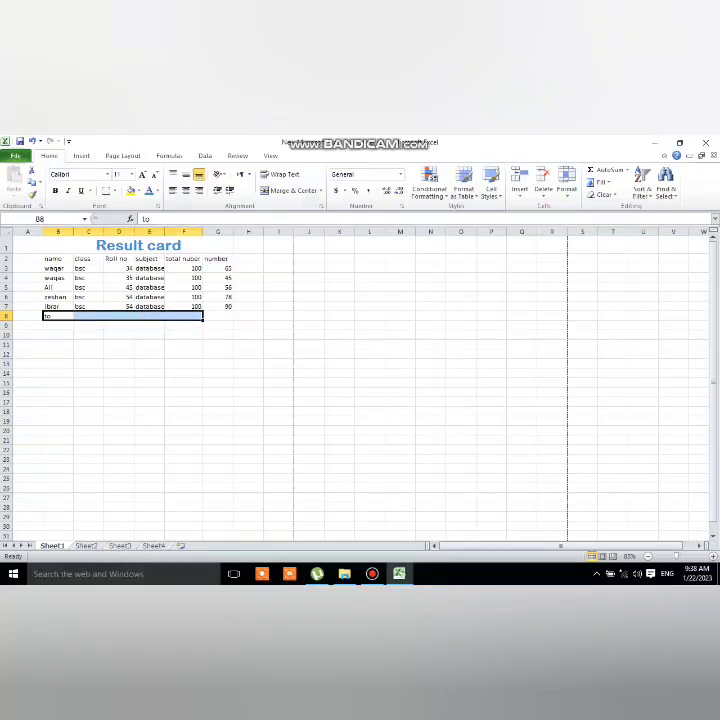
click(288, 190)
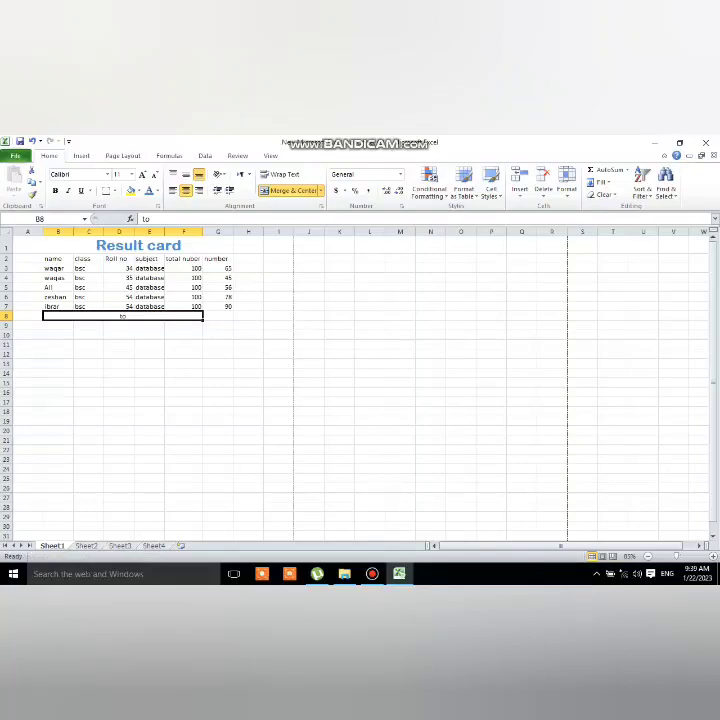
key(BackSpace)
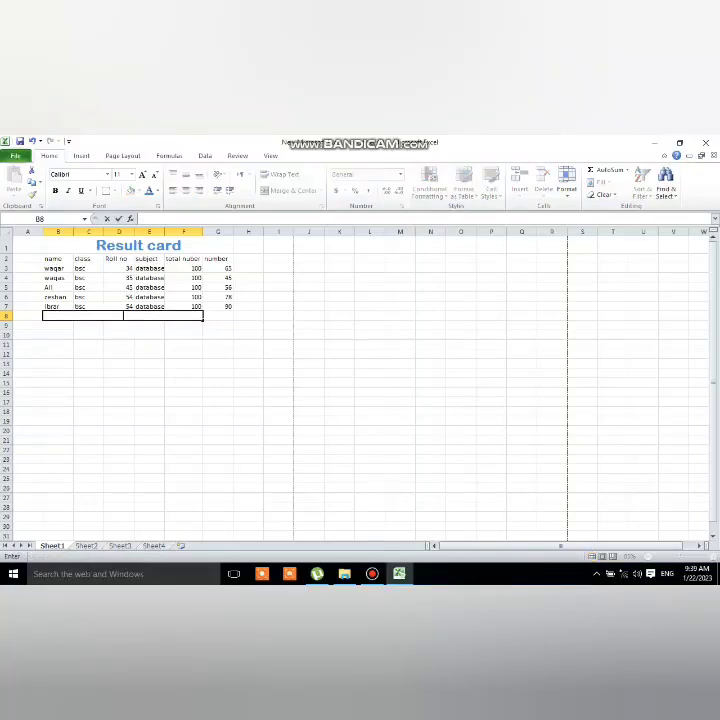
text(Tota)
text(l nub)
text(er)
key(BackSpace)
key(BackSpace)
key(BackSpace)
key(BackSpace)
key(BackSpace)
key(BackSpace)
key(BackSpace)
key(BackSpace)
key(BackSpace)
key(BackSpace)
key(BackSpace)
click(217, 335)
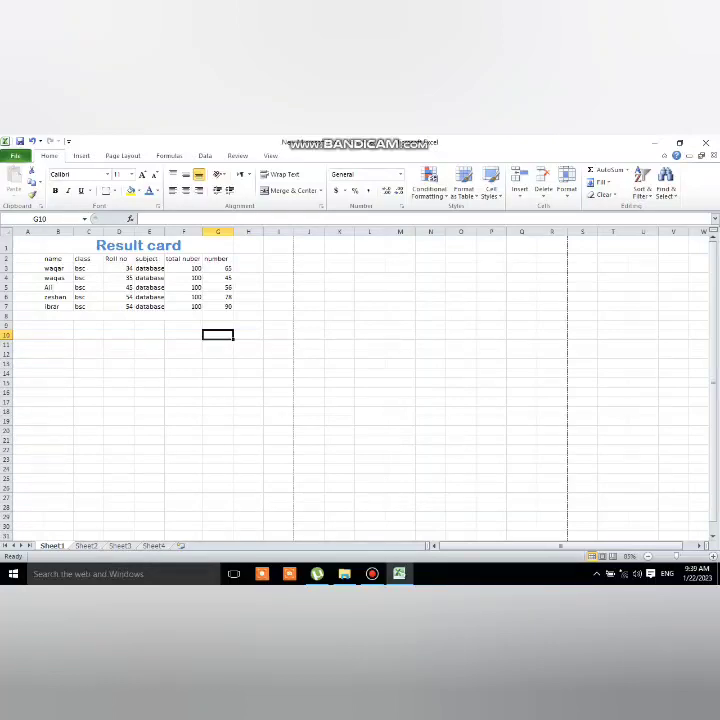
Apply All Borders to the student table B2:G7.
mouse_move(58, 259)
mouse_down()
mouse_move(150, 305)
mouse_move(222, 307)
mouse_up()
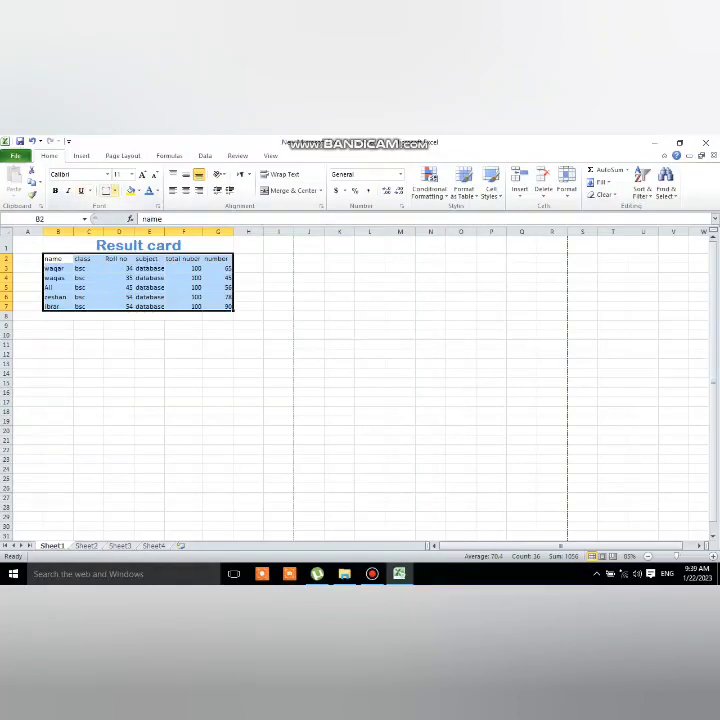
click(115, 190)
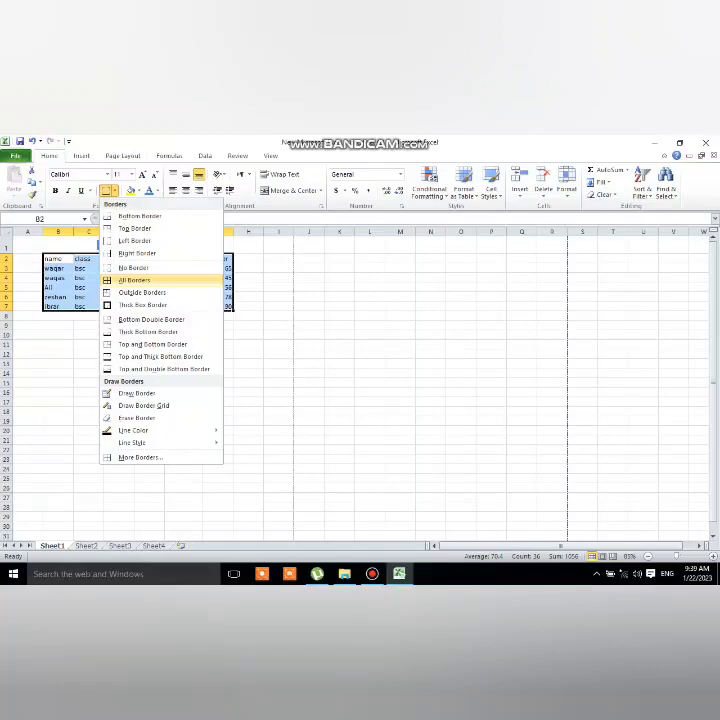
click(134, 280)
click(183, 353)
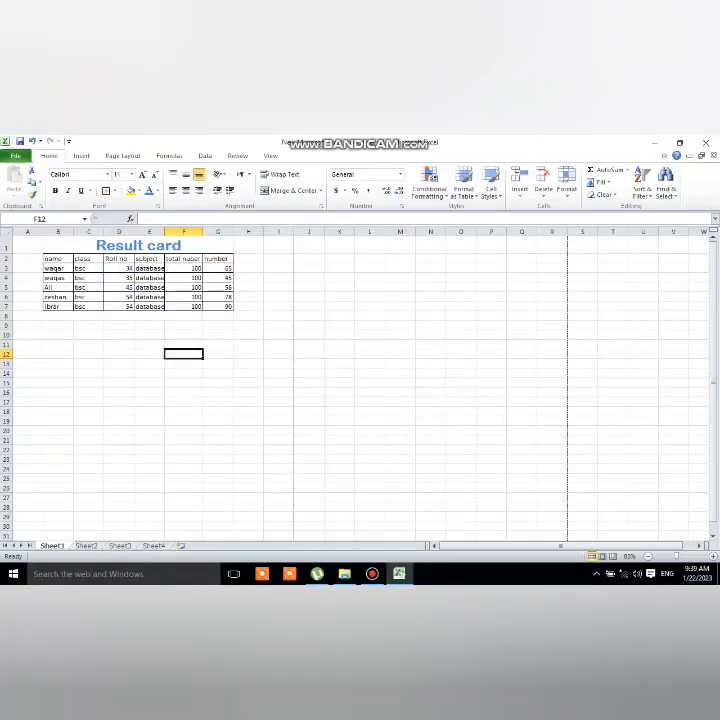
Give the merged Result card title cell All Borders as well.
click(138, 245)
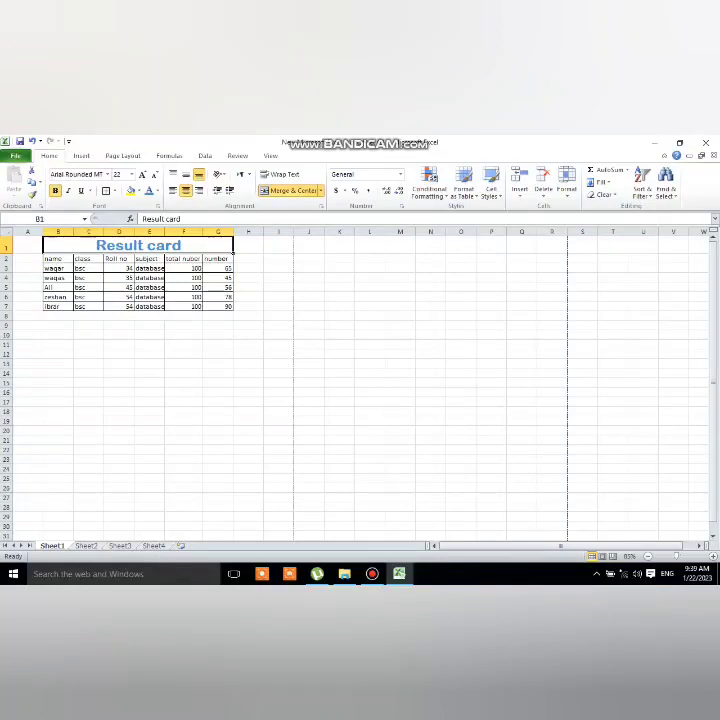
click(115, 190)
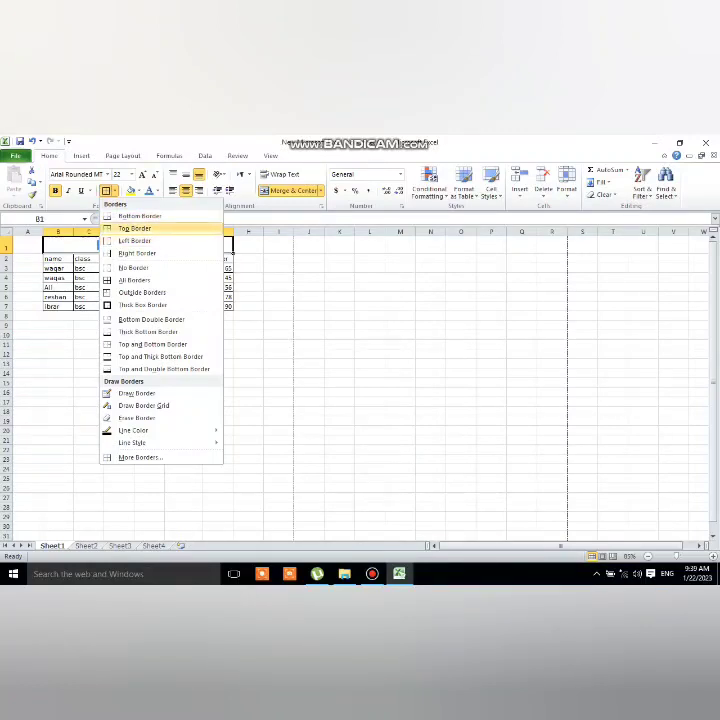
click(134, 228)
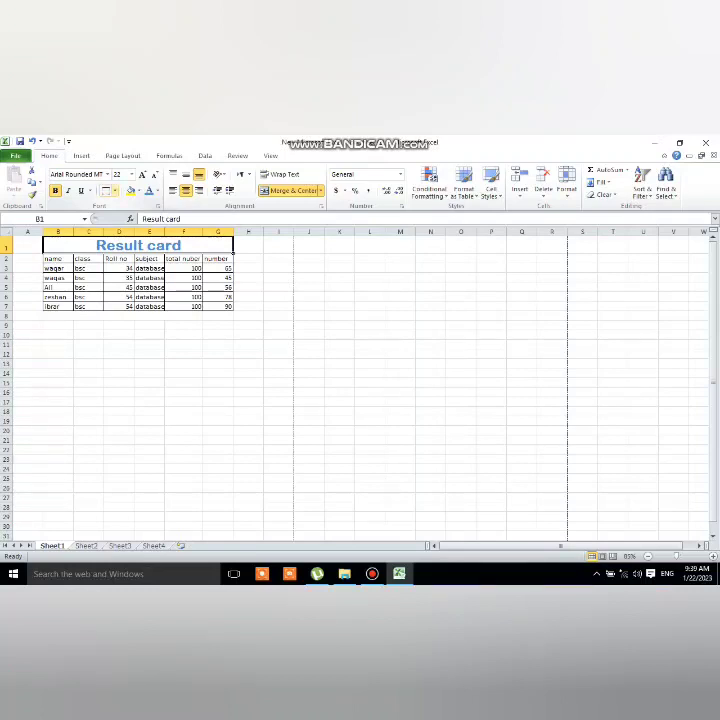
click(115, 190)
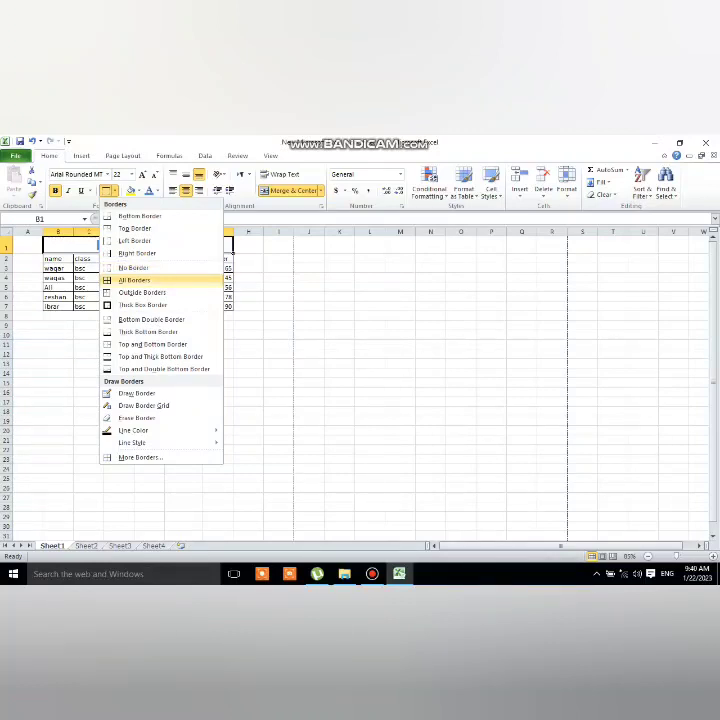
click(134, 280)
click(149, 363)
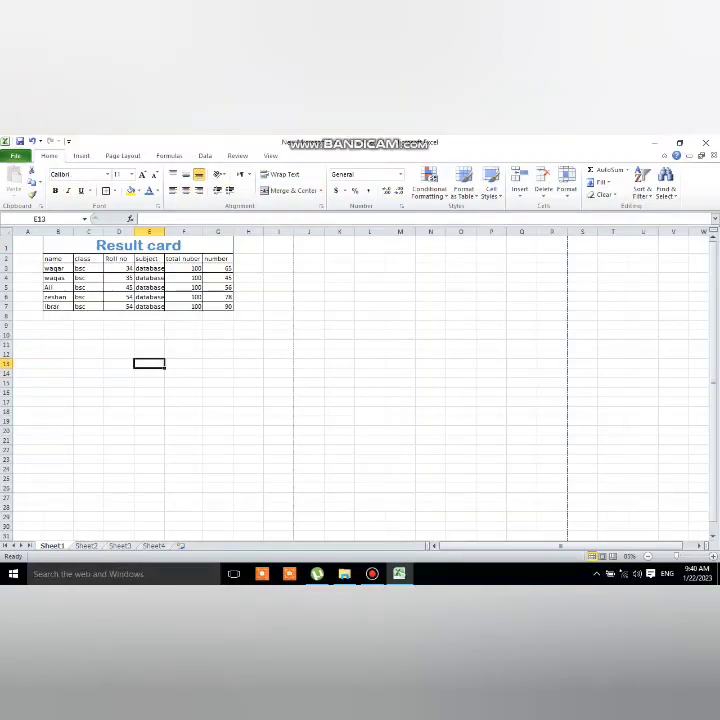
Fill the whole Result card table B1:G7 with gray.
click(183, 268)
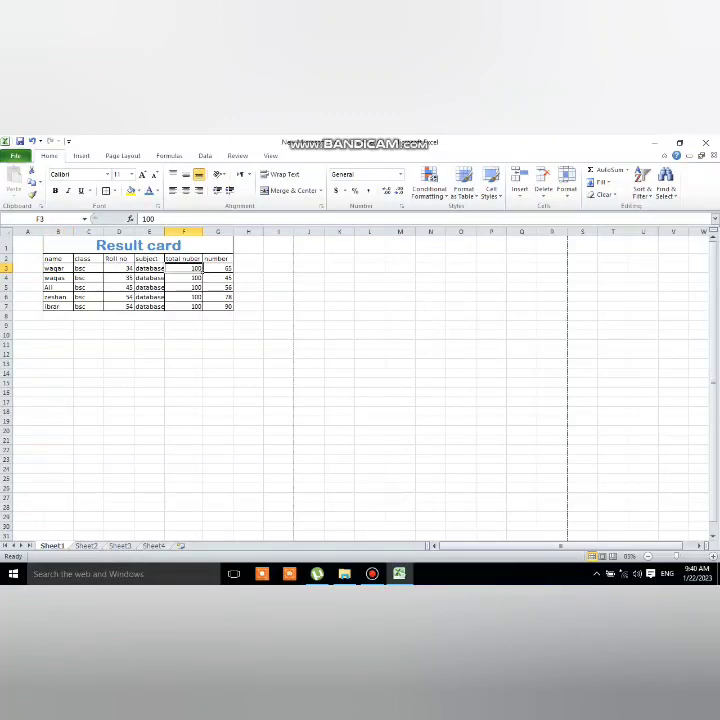
click(138, 245)
mouse_move(138, 245)
mouse_down()
mouse_move(225, 277)
mouse_move(230, 306)
mouse_up()
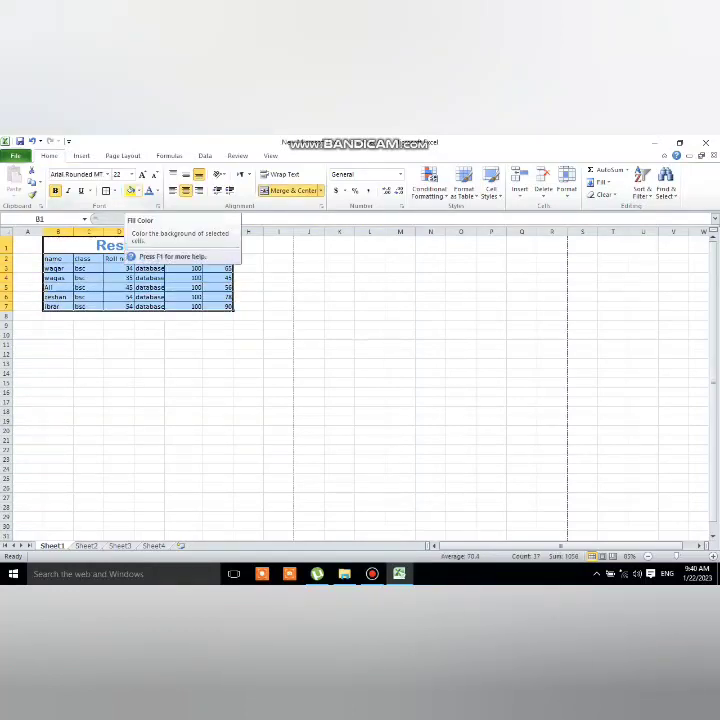
click(138, 191)
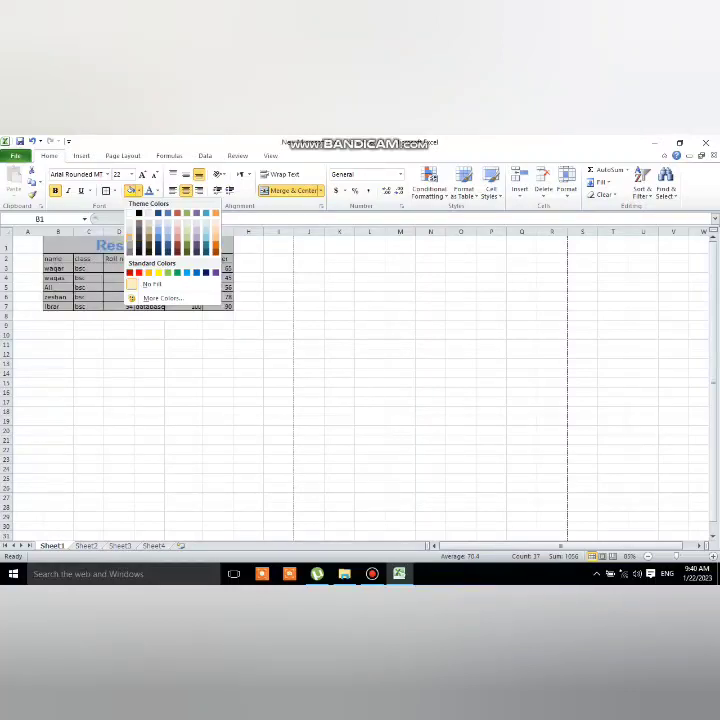
click(139, 232)
click(148, 363)
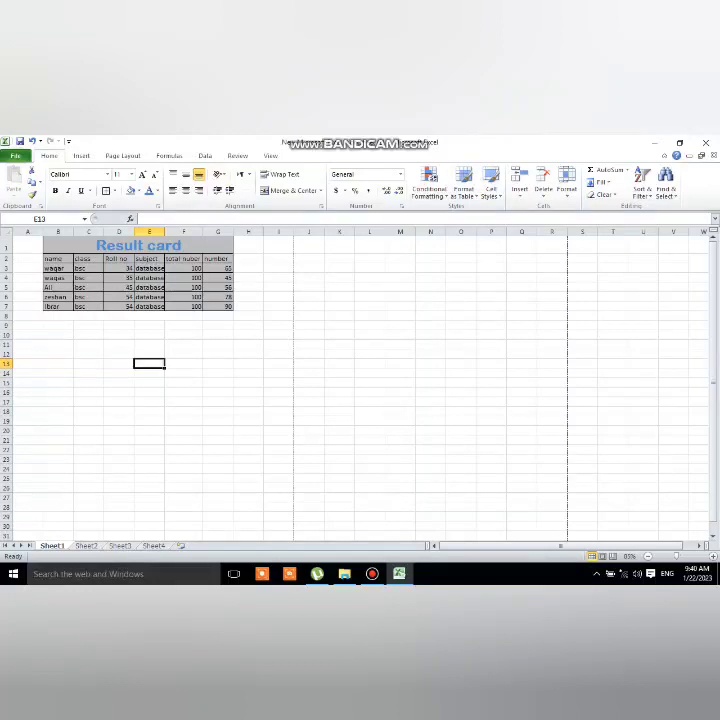
Colour the fifth student's row B7:G7 text yellow, replacing a trial light blue.
drag(218, 306, 57, 306)
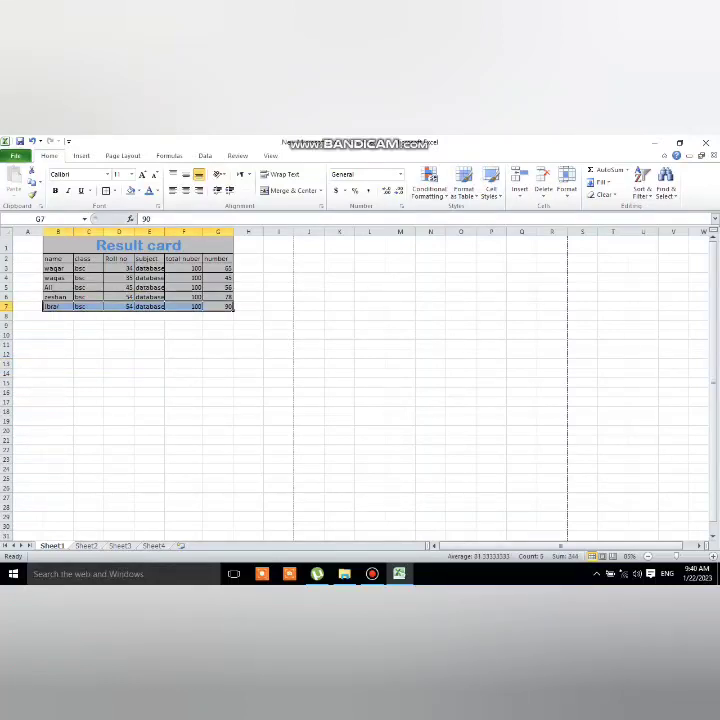
click(156, 190)
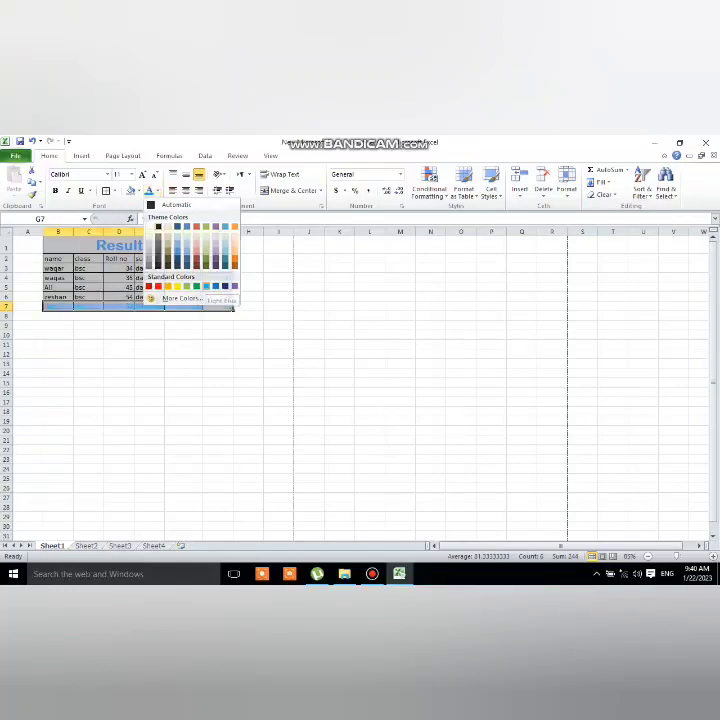
click(206, 286)
click(149, 373)
drag(218, 306, 58, 306)
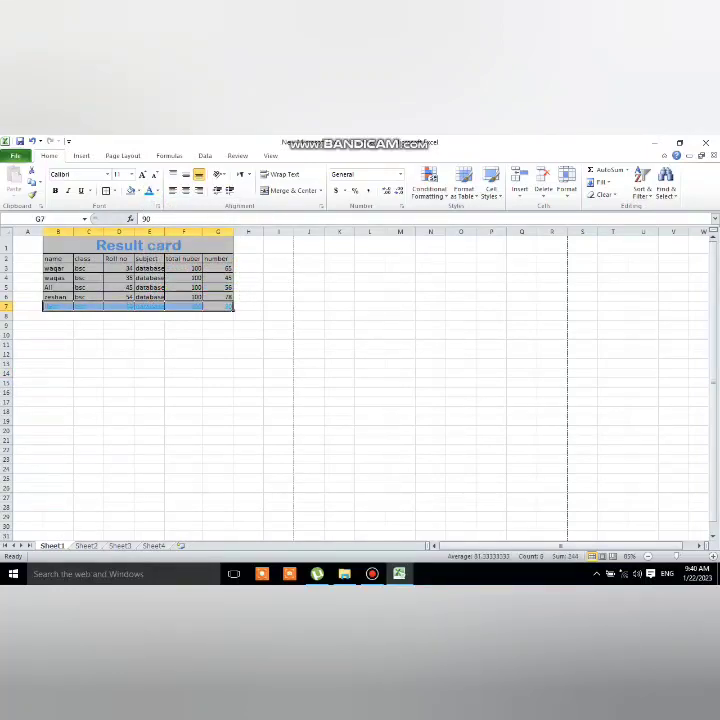
click(157, 190)
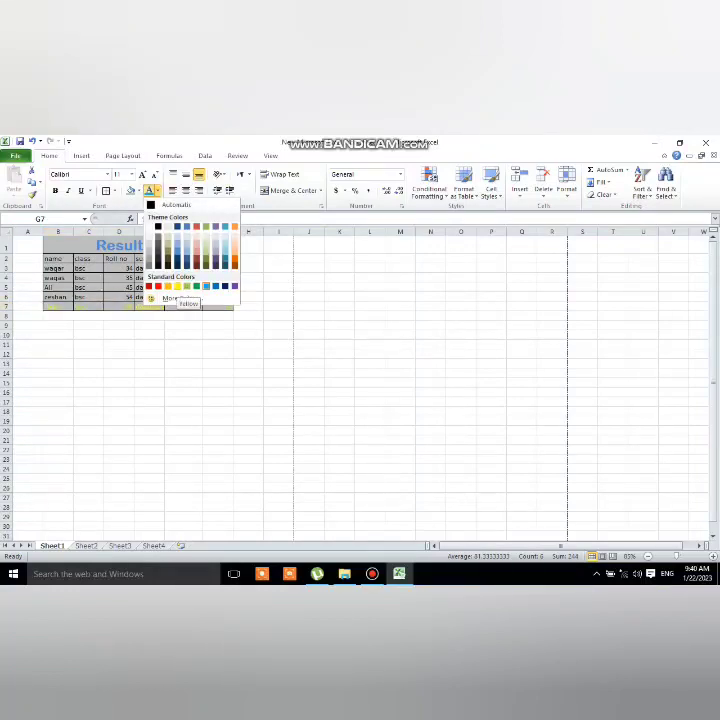
click(177, 287)
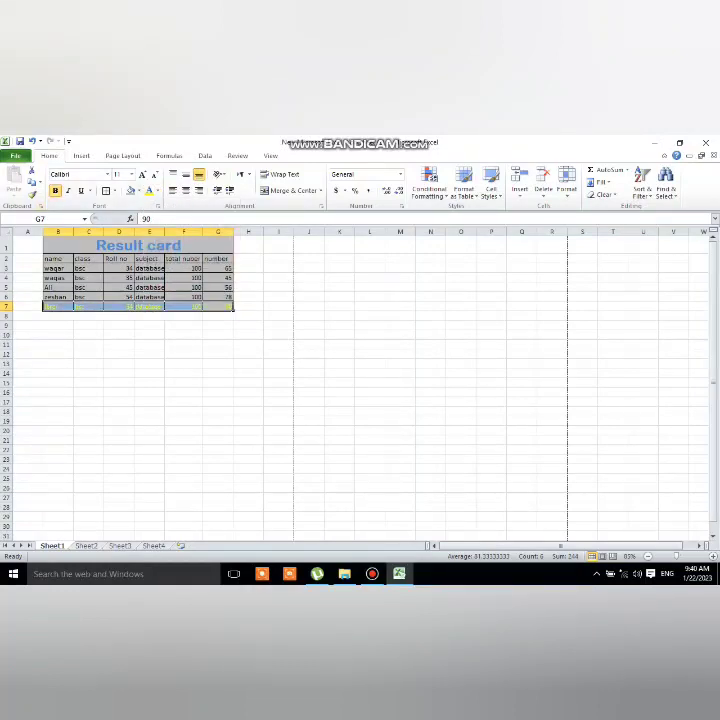
click(183, 344)
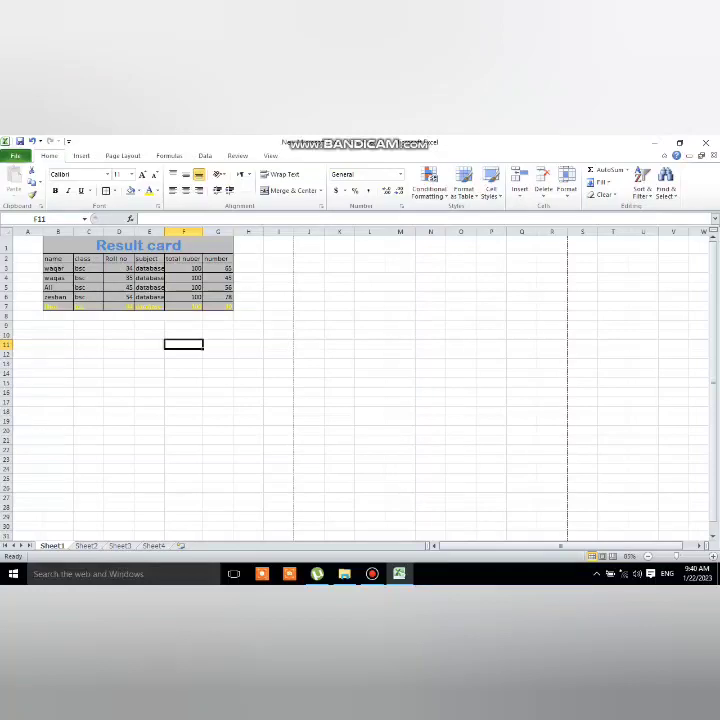
Colour the second student's row B4:G4 text red.
drag(218, 277, 57, 277)
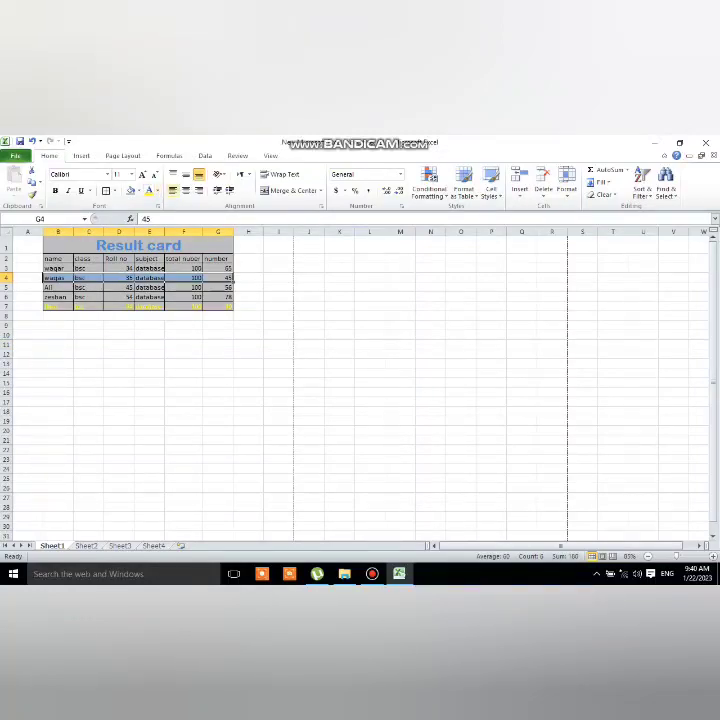
click(156, 191)
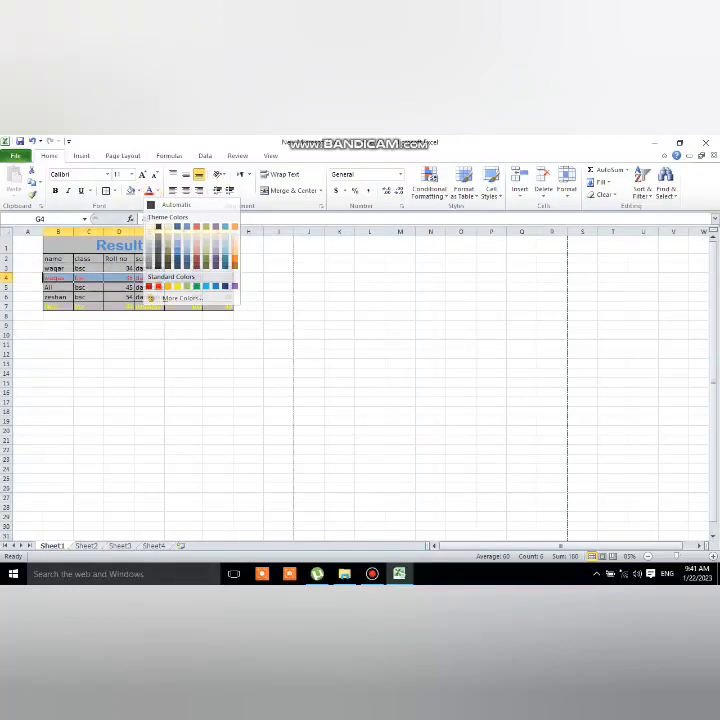
click(158, 286)
click(149, 334)
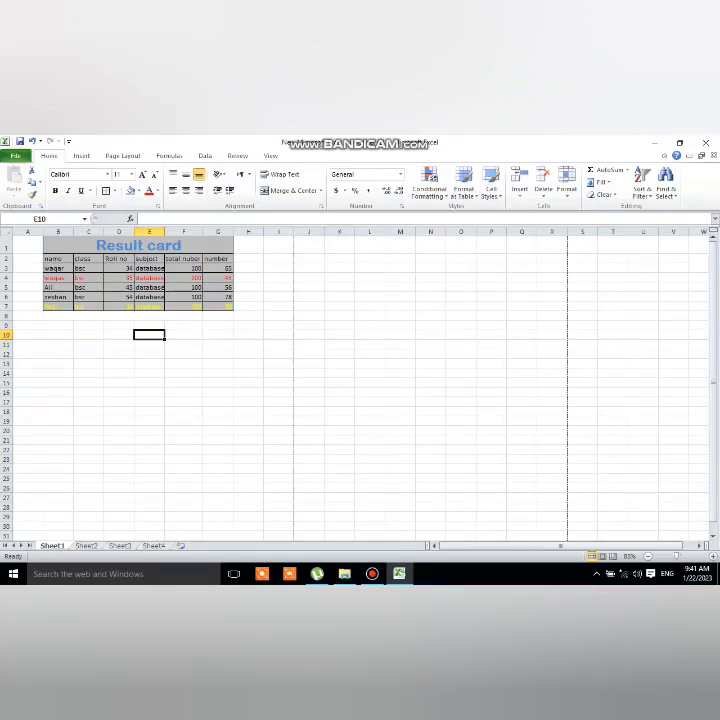
click(309, 258)
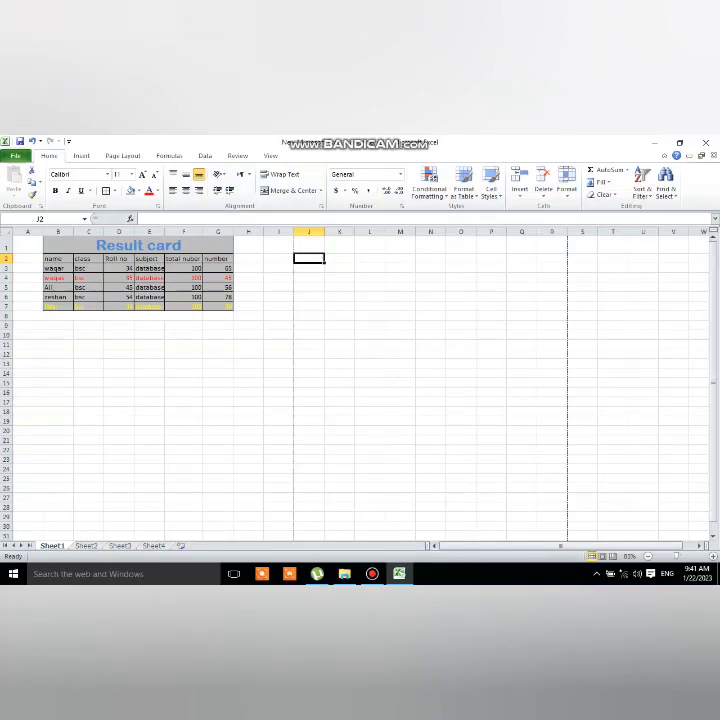
Left-align the class column entries C2:C7 after trying centre alignment.
drag(88, 259, 88, 306)
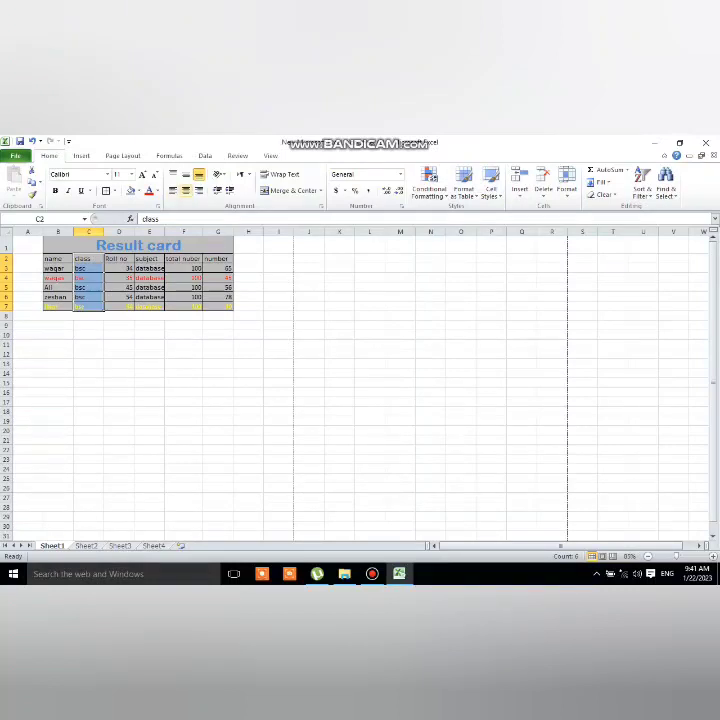
click(185, 190)
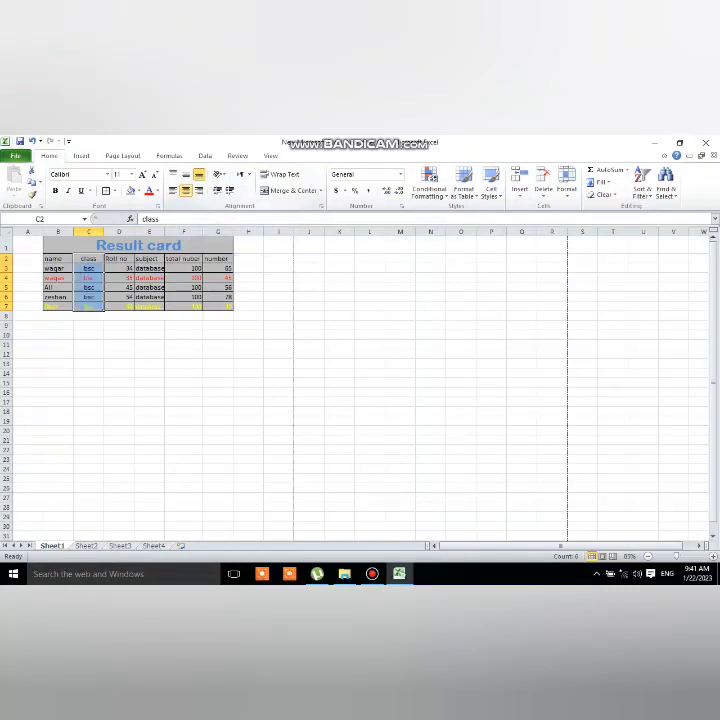
click(173, 190)
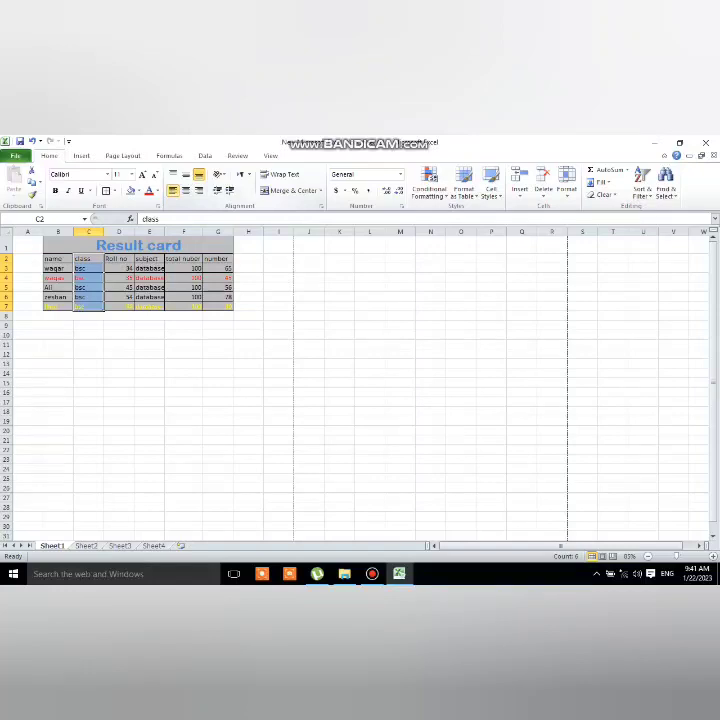
Hide the worksheet's row numbers and column letters by unchecking Headings.
click(270, 155)
click(149, 190)
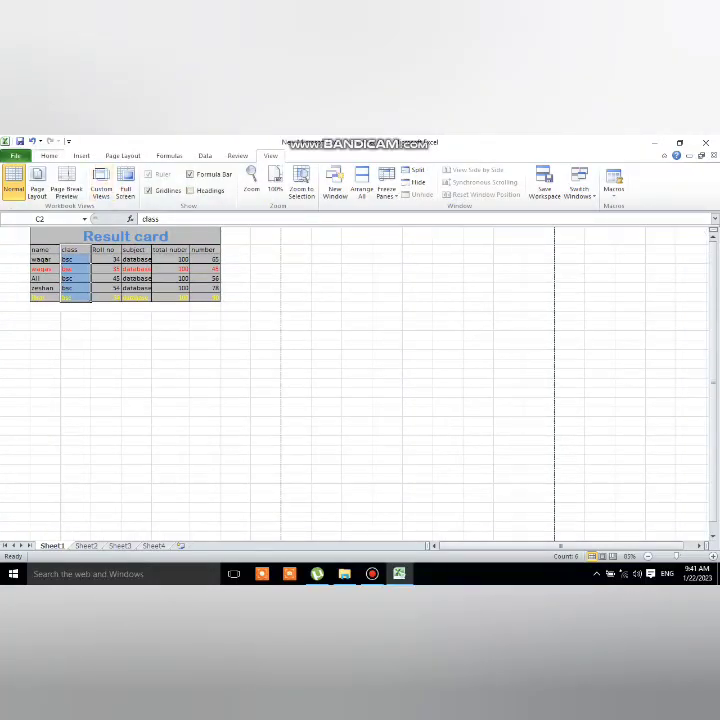
click(49, 155)
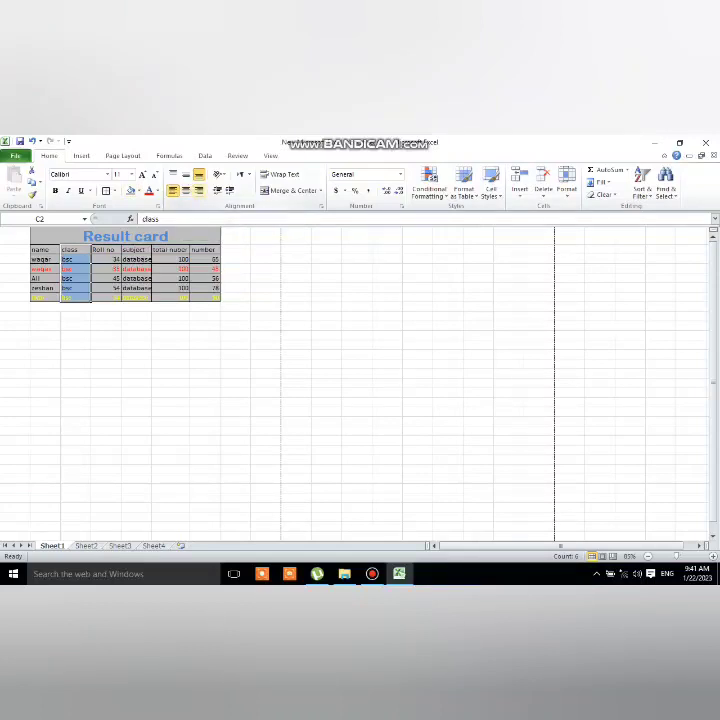
Reapply left alignment to the class column after briefly right-aligning it.
click(199, 190)
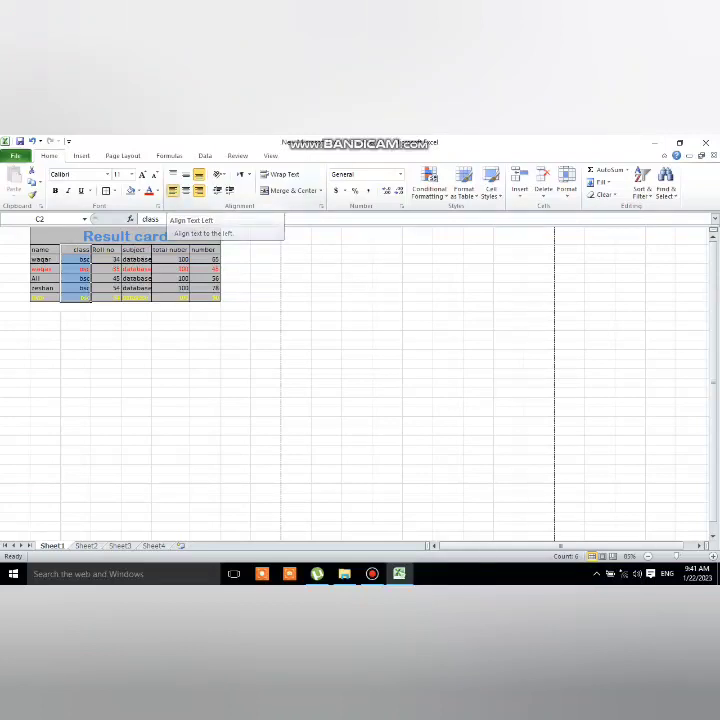
click(173, 191)
right_click(150, 329)
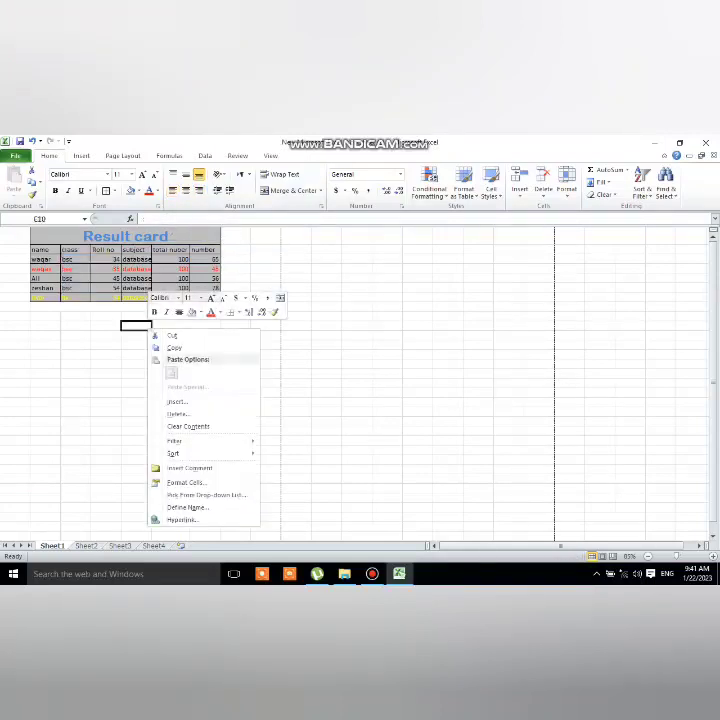
key(Escape)
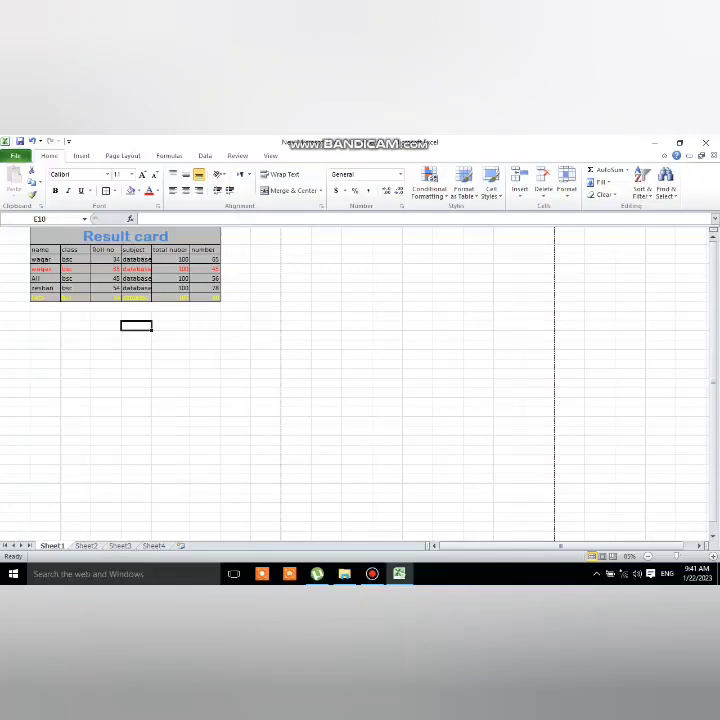
click(205, 325)
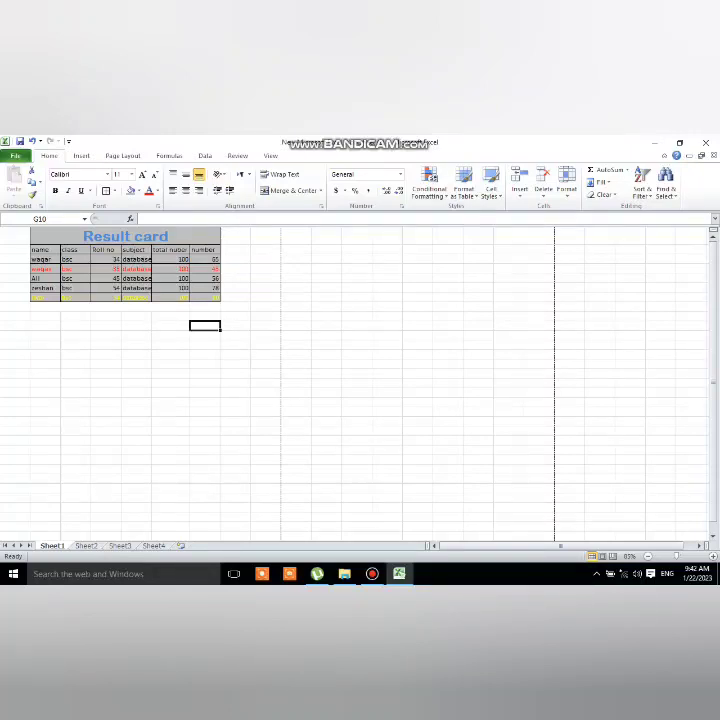
click(205, 306)
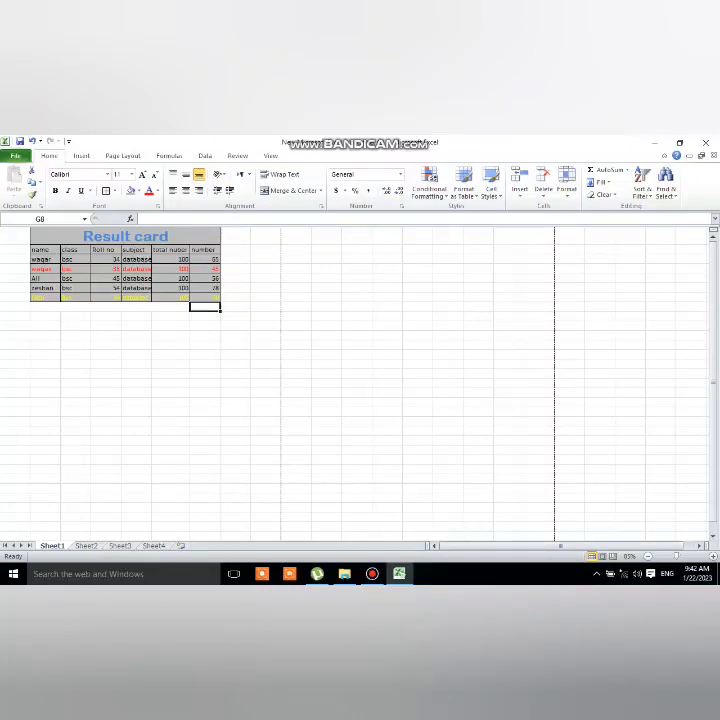
click(136, 383)
click(170, 354)
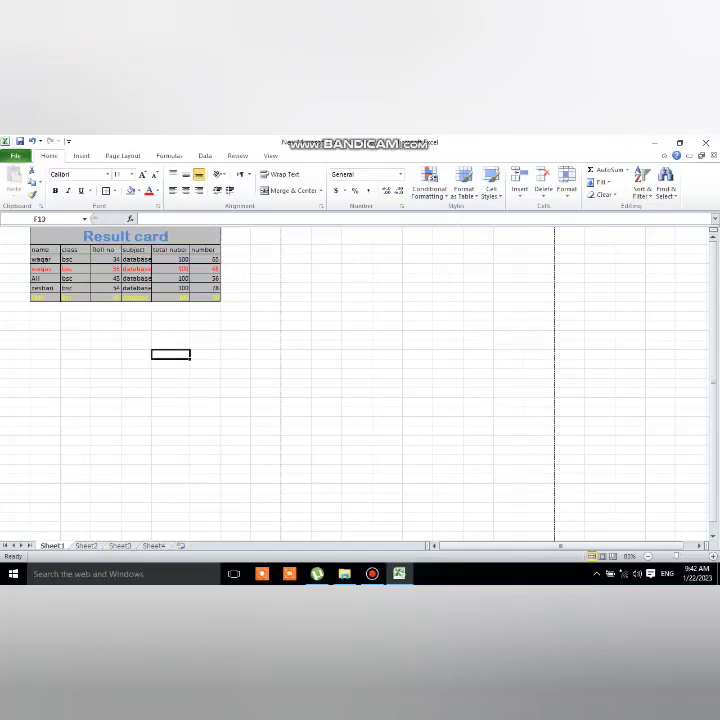
click(45, 316)
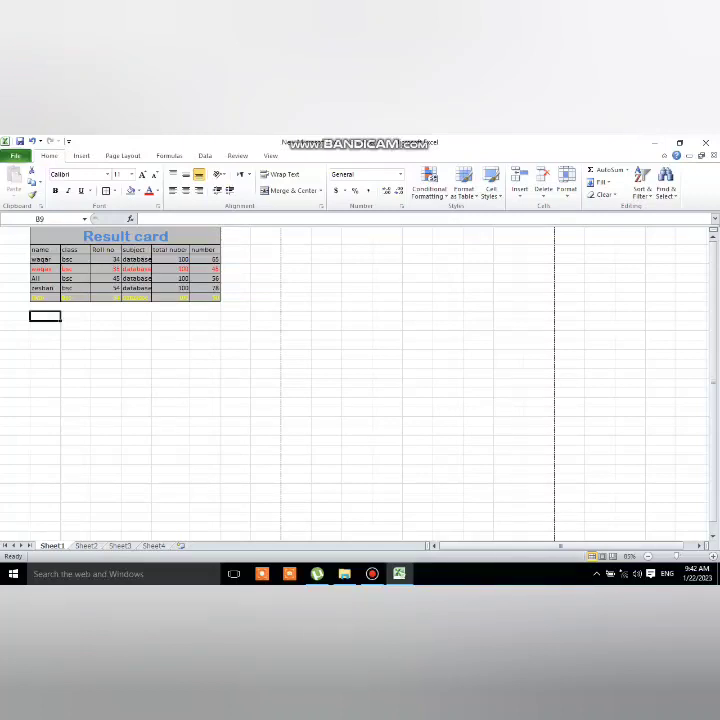
click(357, 249)
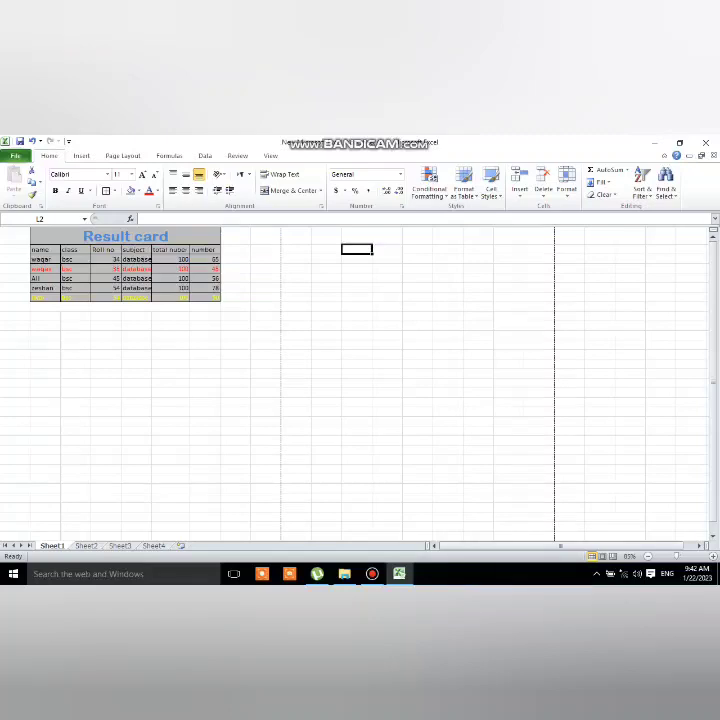
click(235, 316)
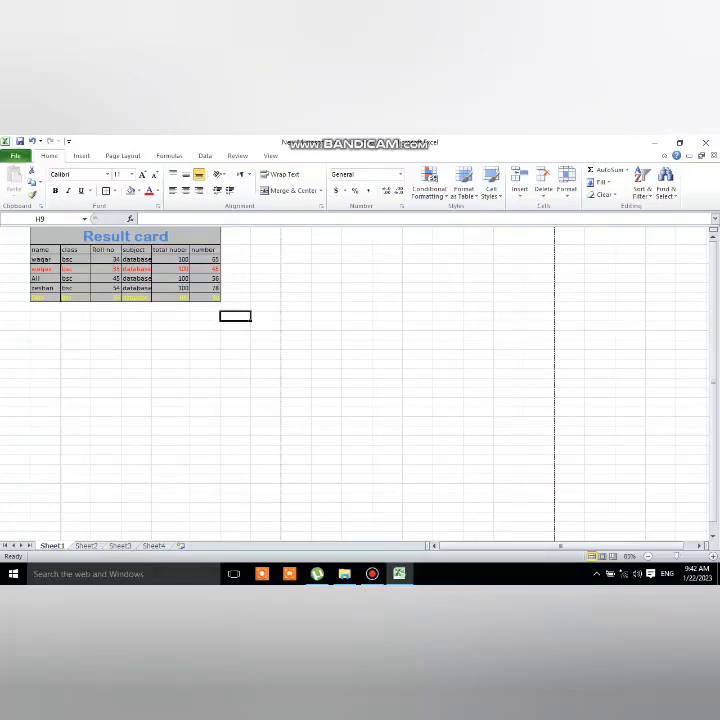